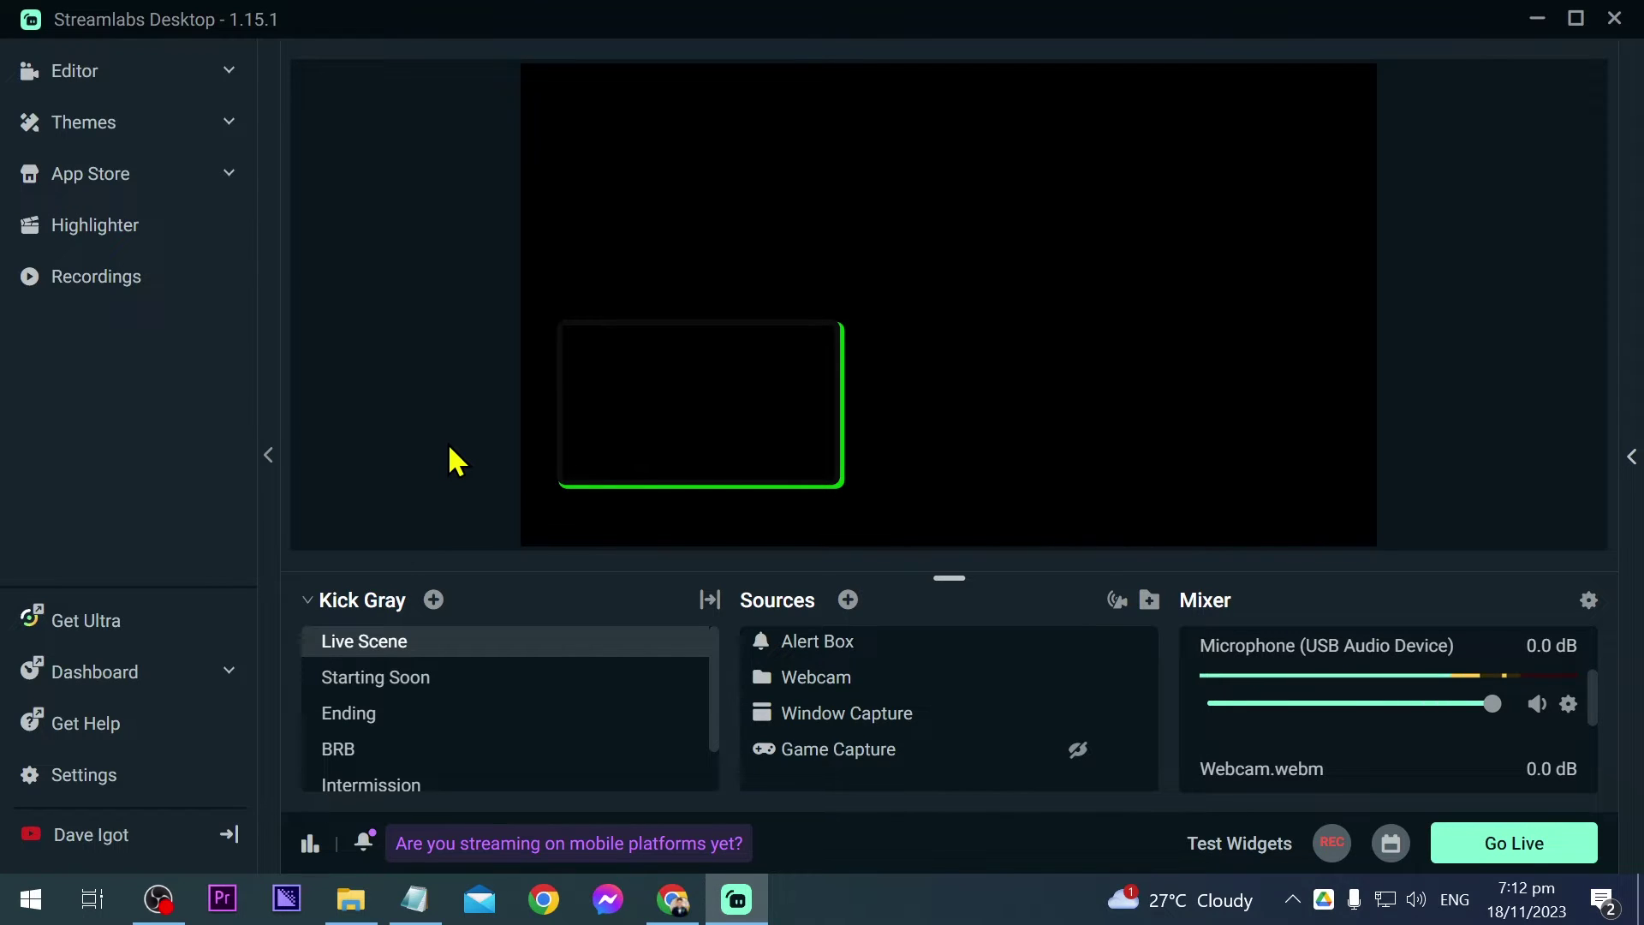
Step: Search Google for "twitch broadcasting guidelines" in a new Chrome incognito window
left_click_drag(673, 899, 642, 777)
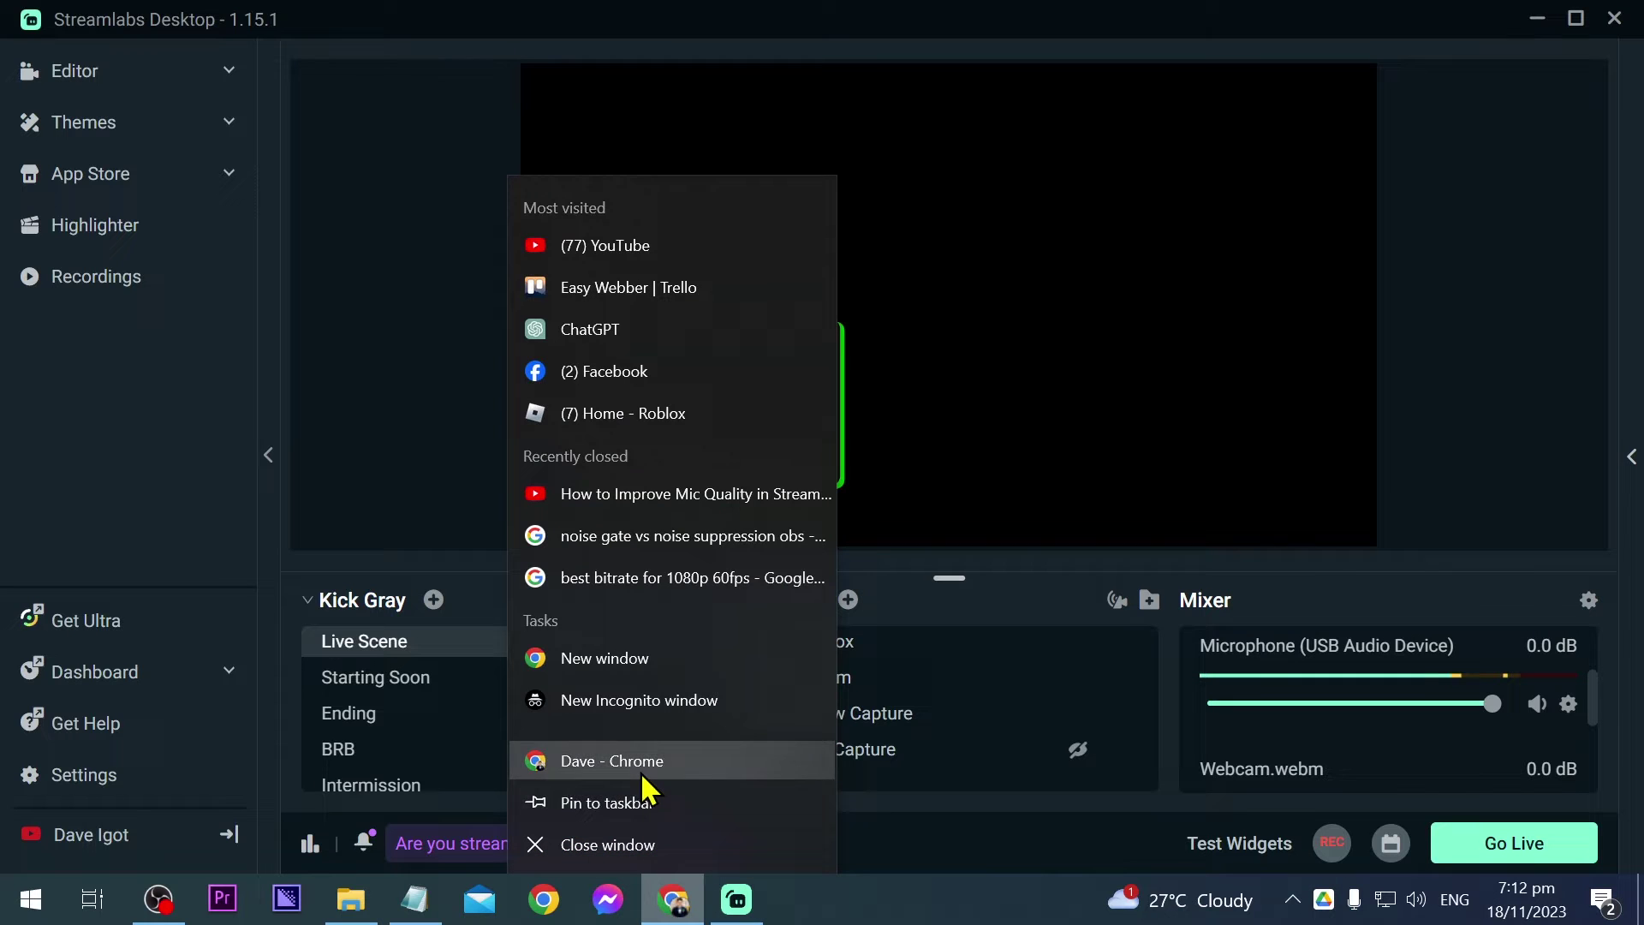
left_click(639, 699)
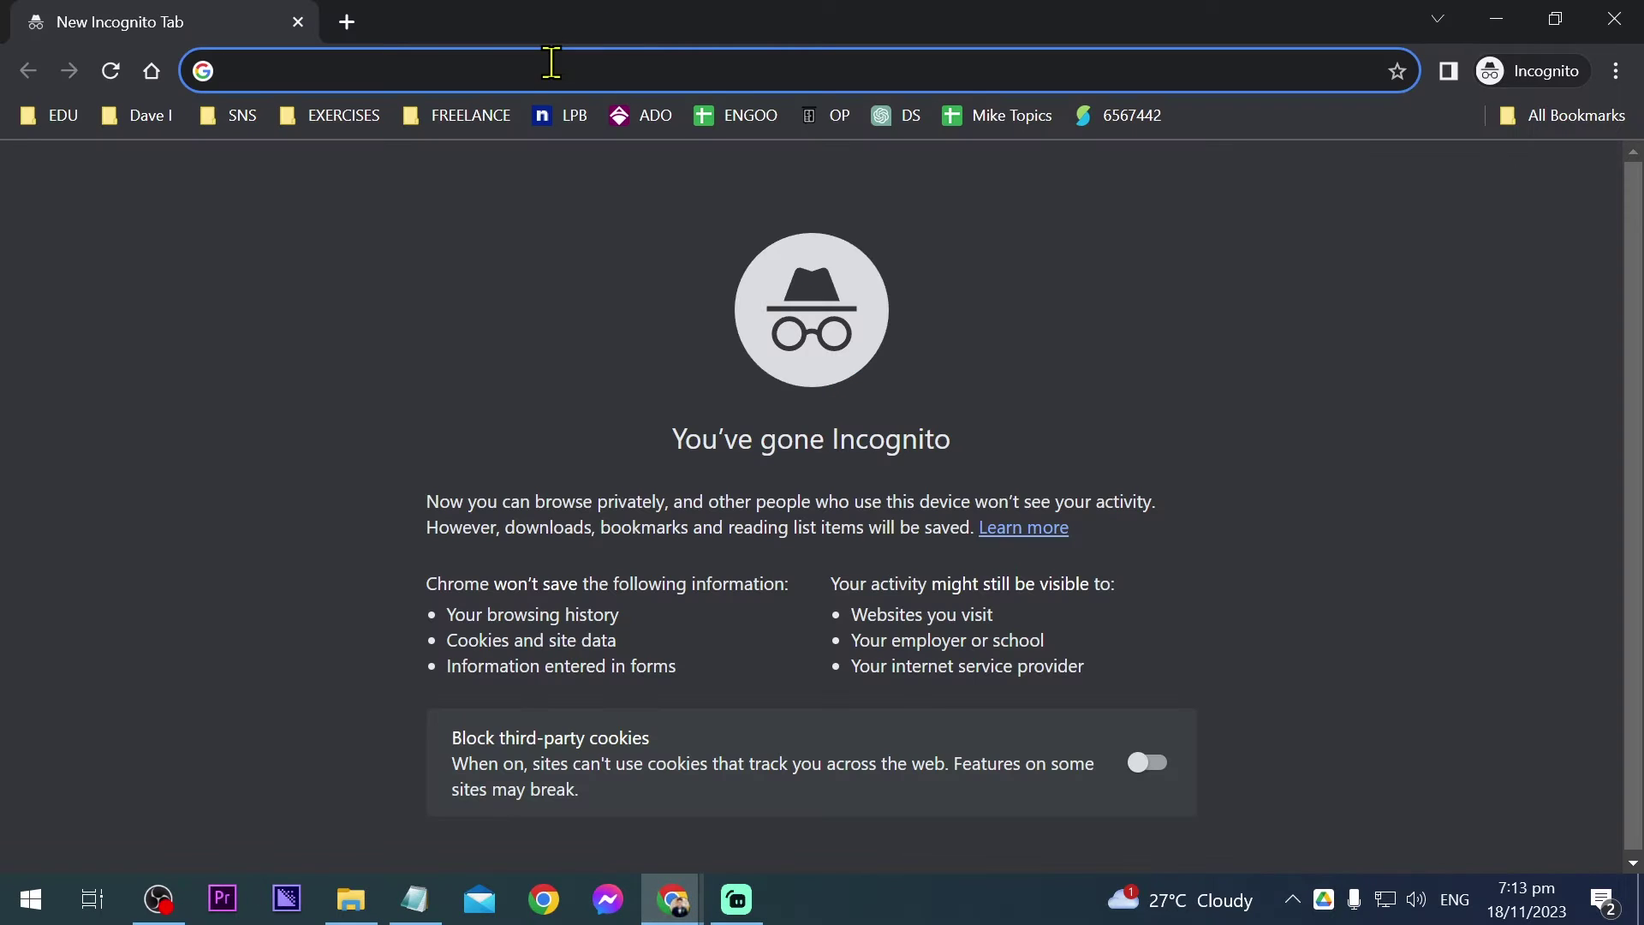
type("gog")
key("ctrl+a")
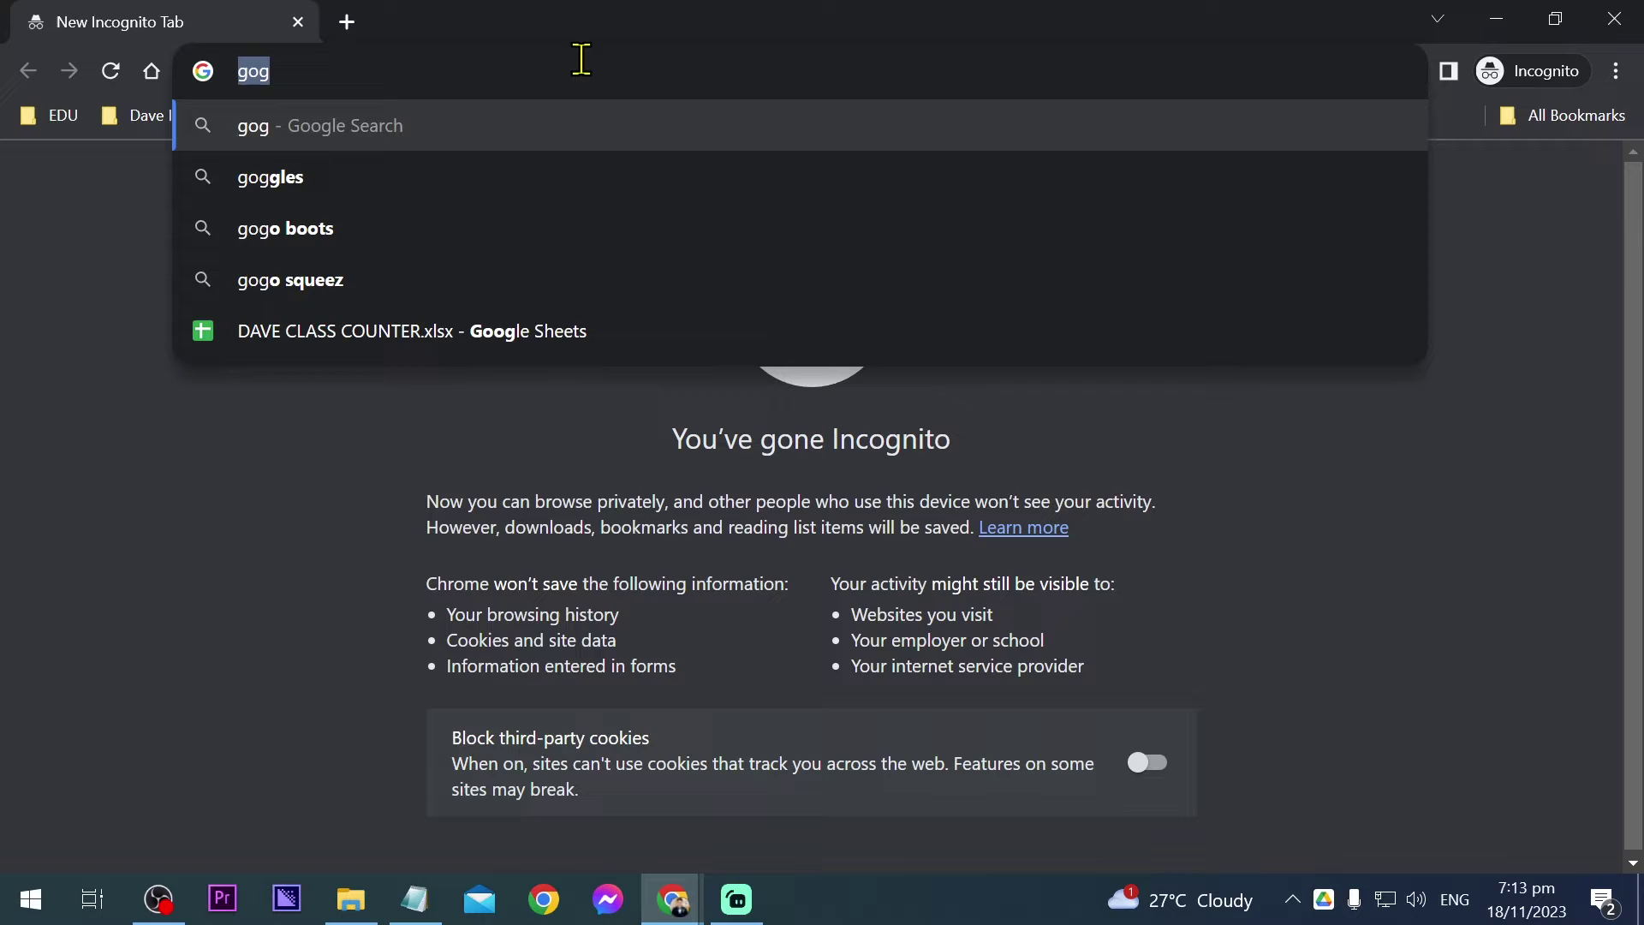
key("BackSpace")
type("twit")
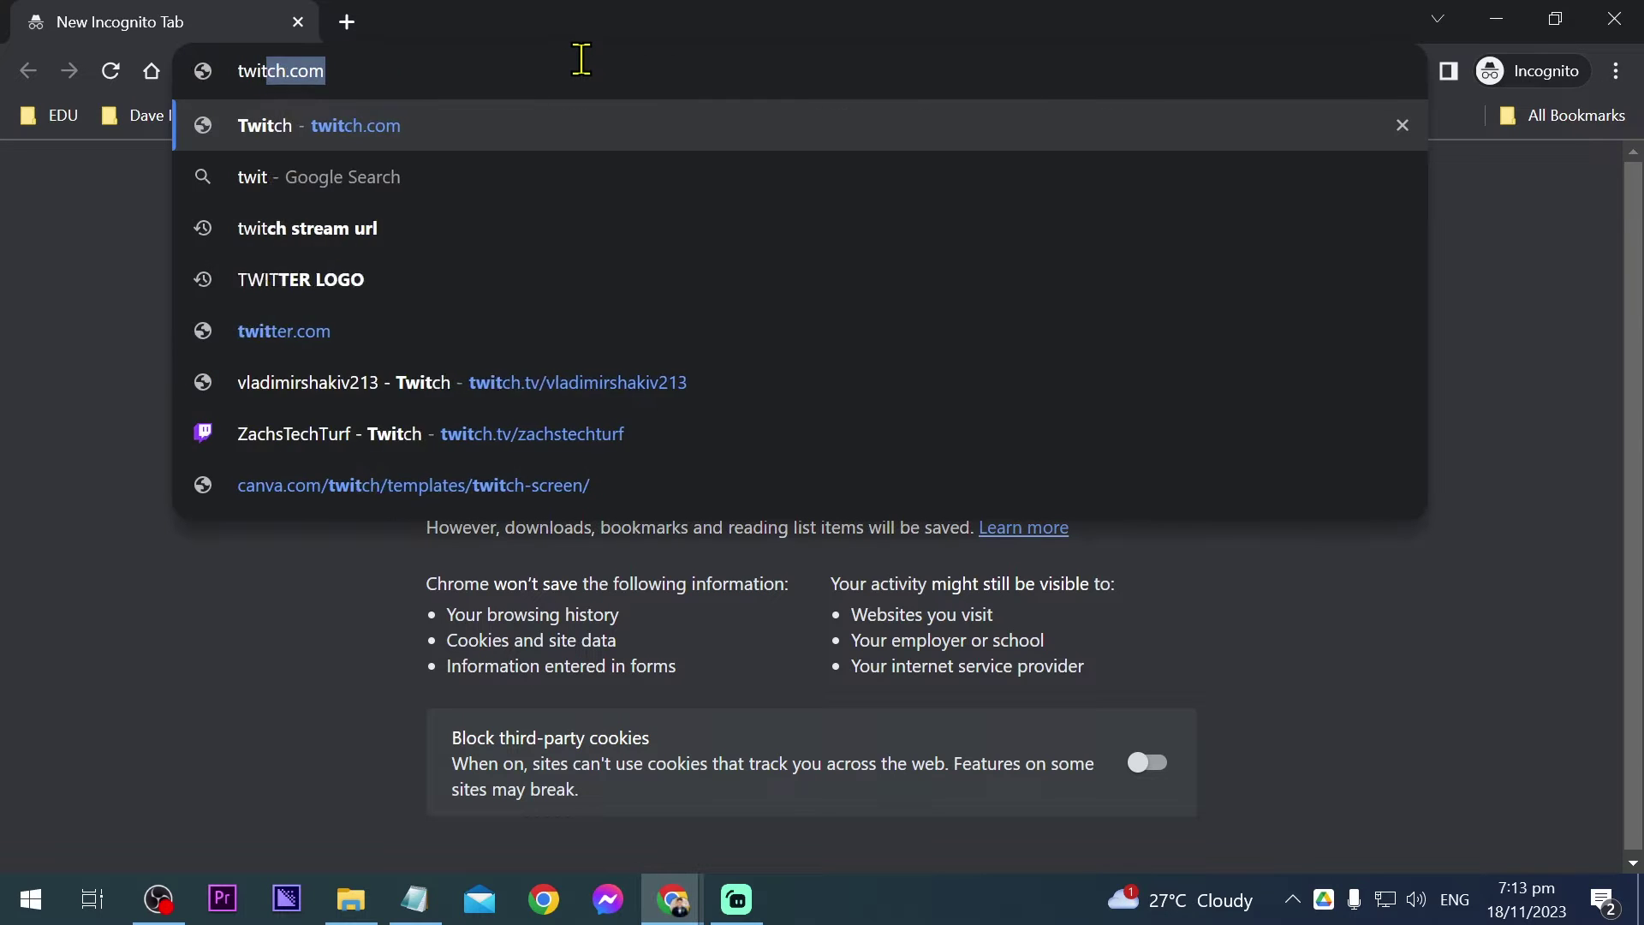
type("ch broadcasting guidelines")
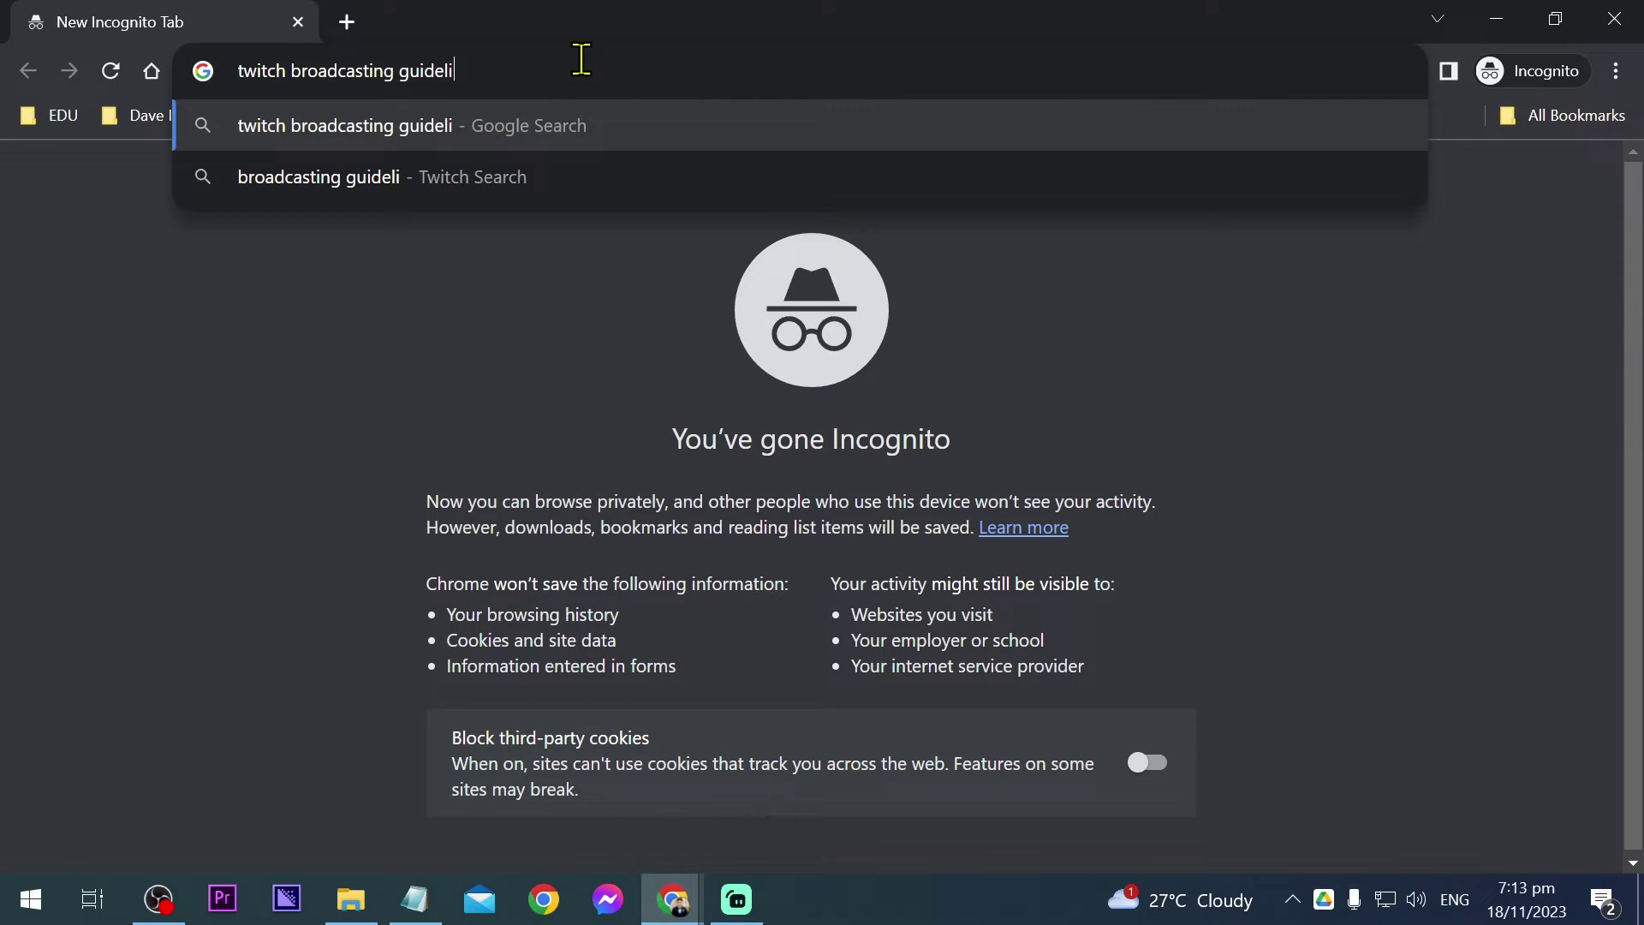
key("Return")
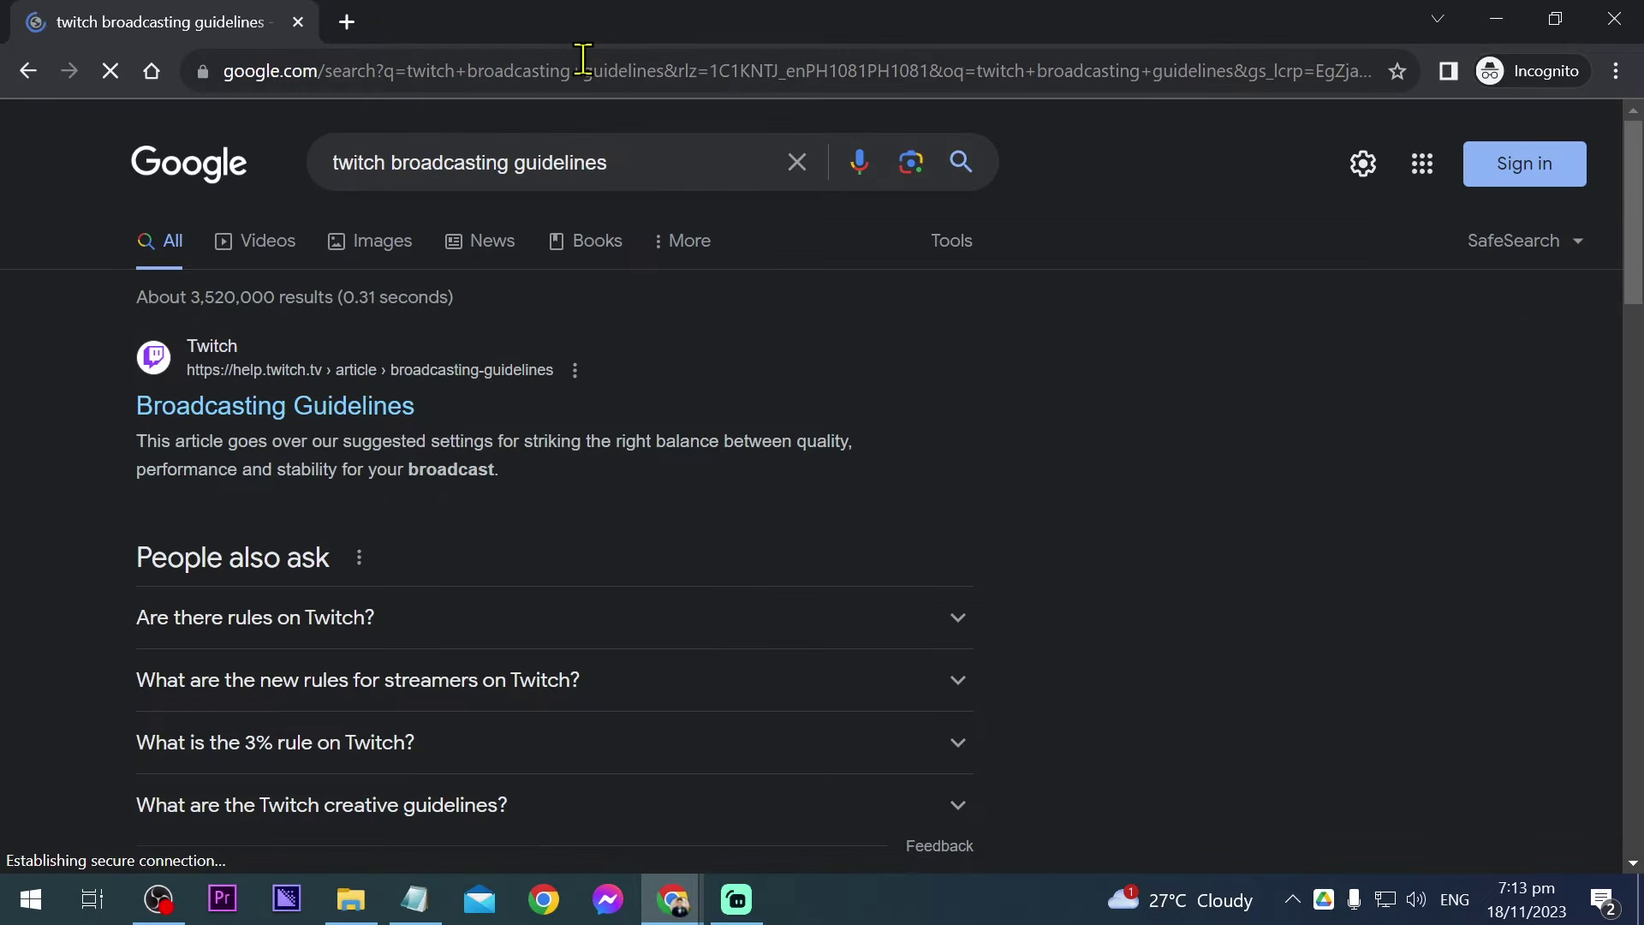
Step: Open Twitch's Broadcasting Guidelines article and examine the recommended encoder specs from 1080p 60fps down to 720p 30fps
left_click(377, 412)
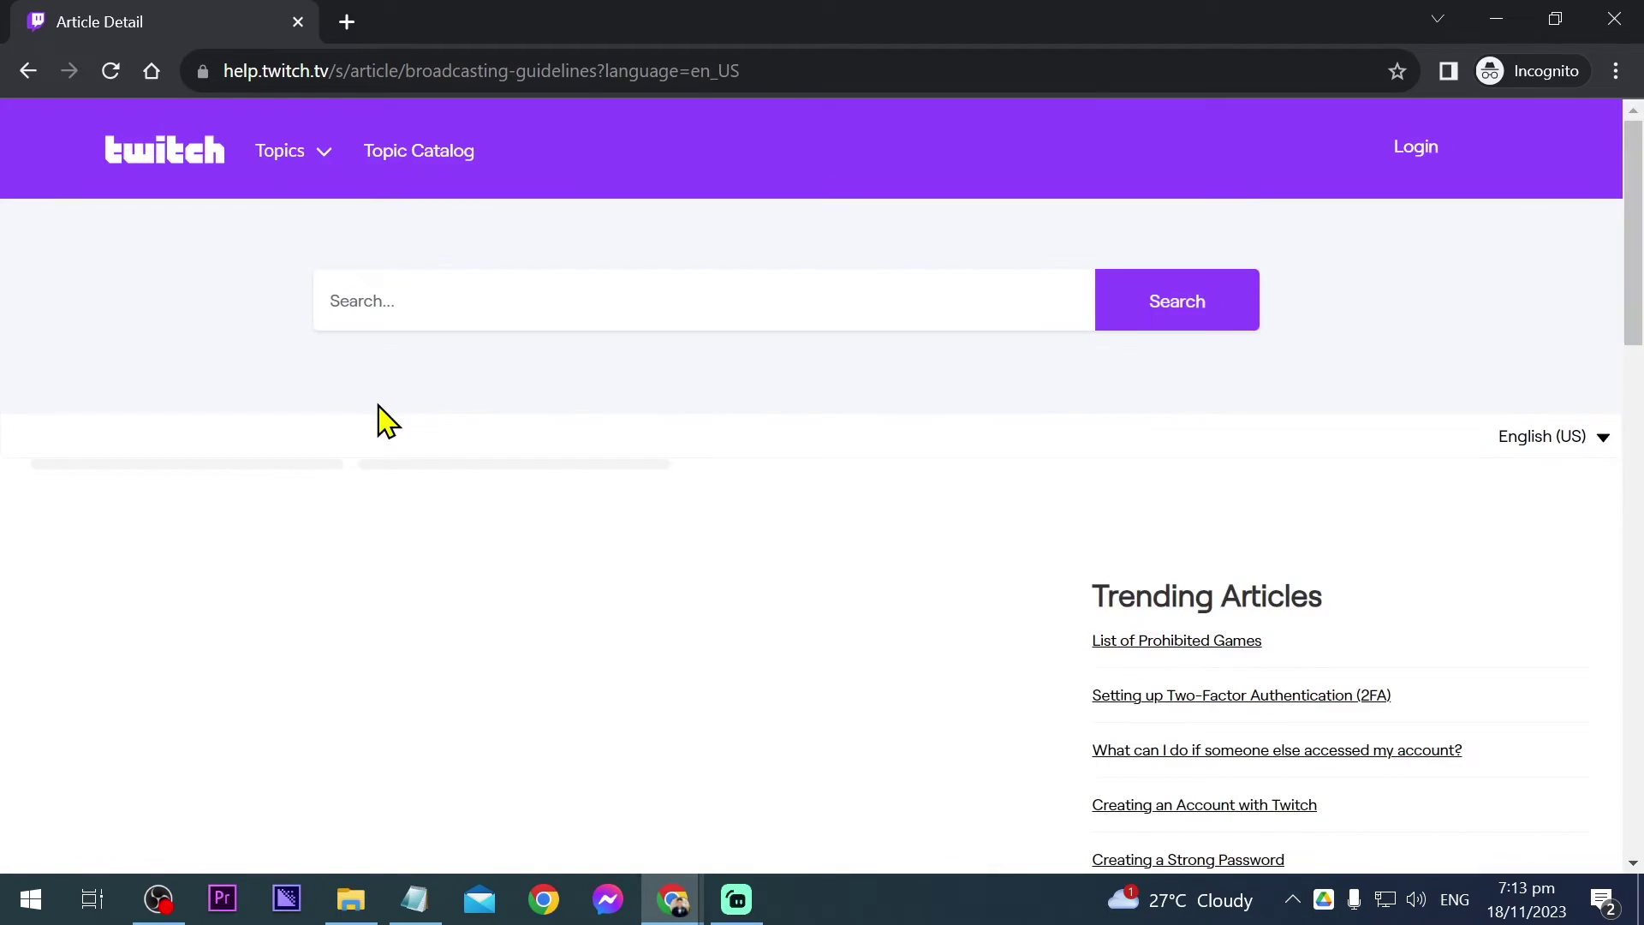
scroll(377, 420, "down", 20)
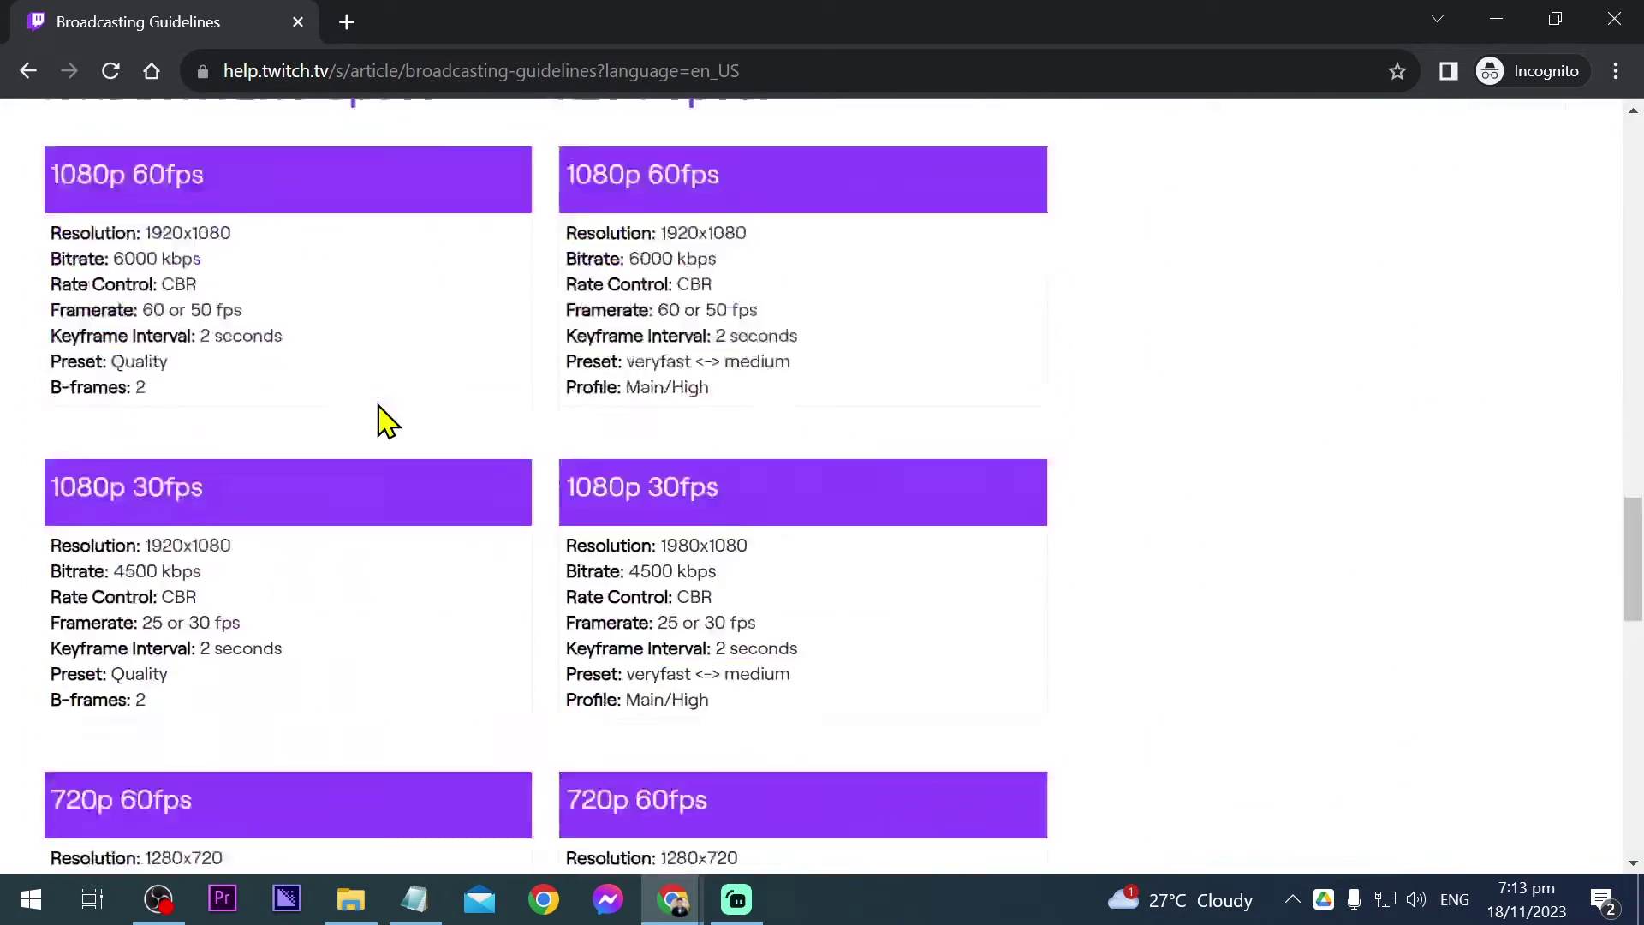
scroll(387, 420, "down", 1)
scroll(387, 419, "up", 2)
scroll(378, 419, "up", 1, "ctrl")
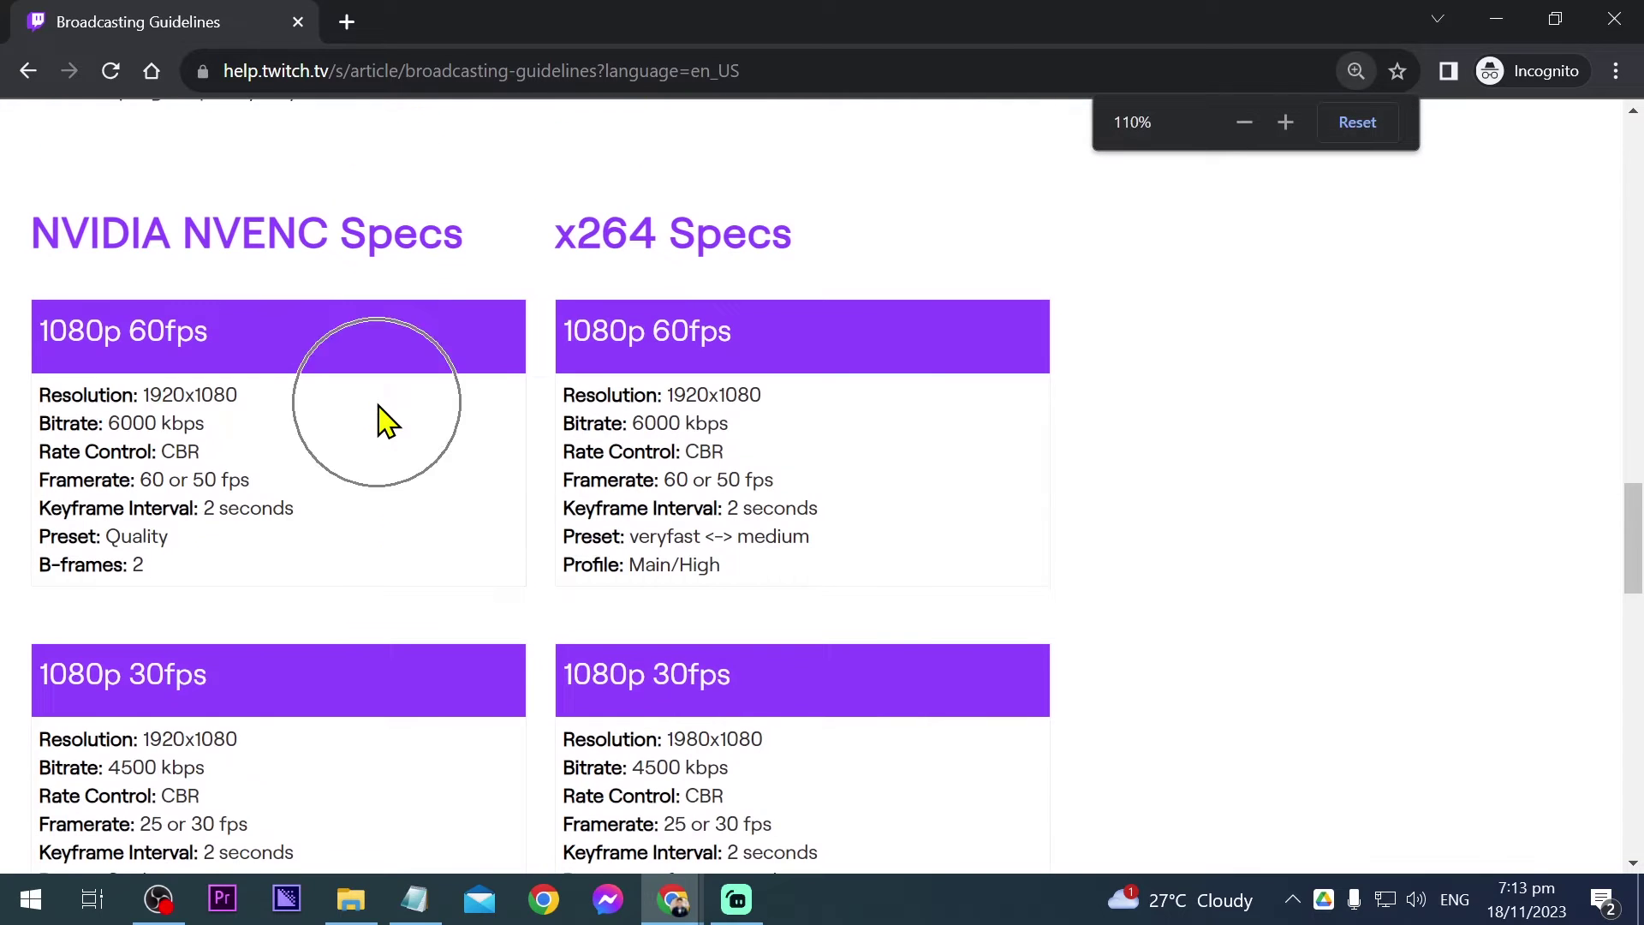
scroll(378, 420, "down", 6)
scroll(371, 432, "down", 4)
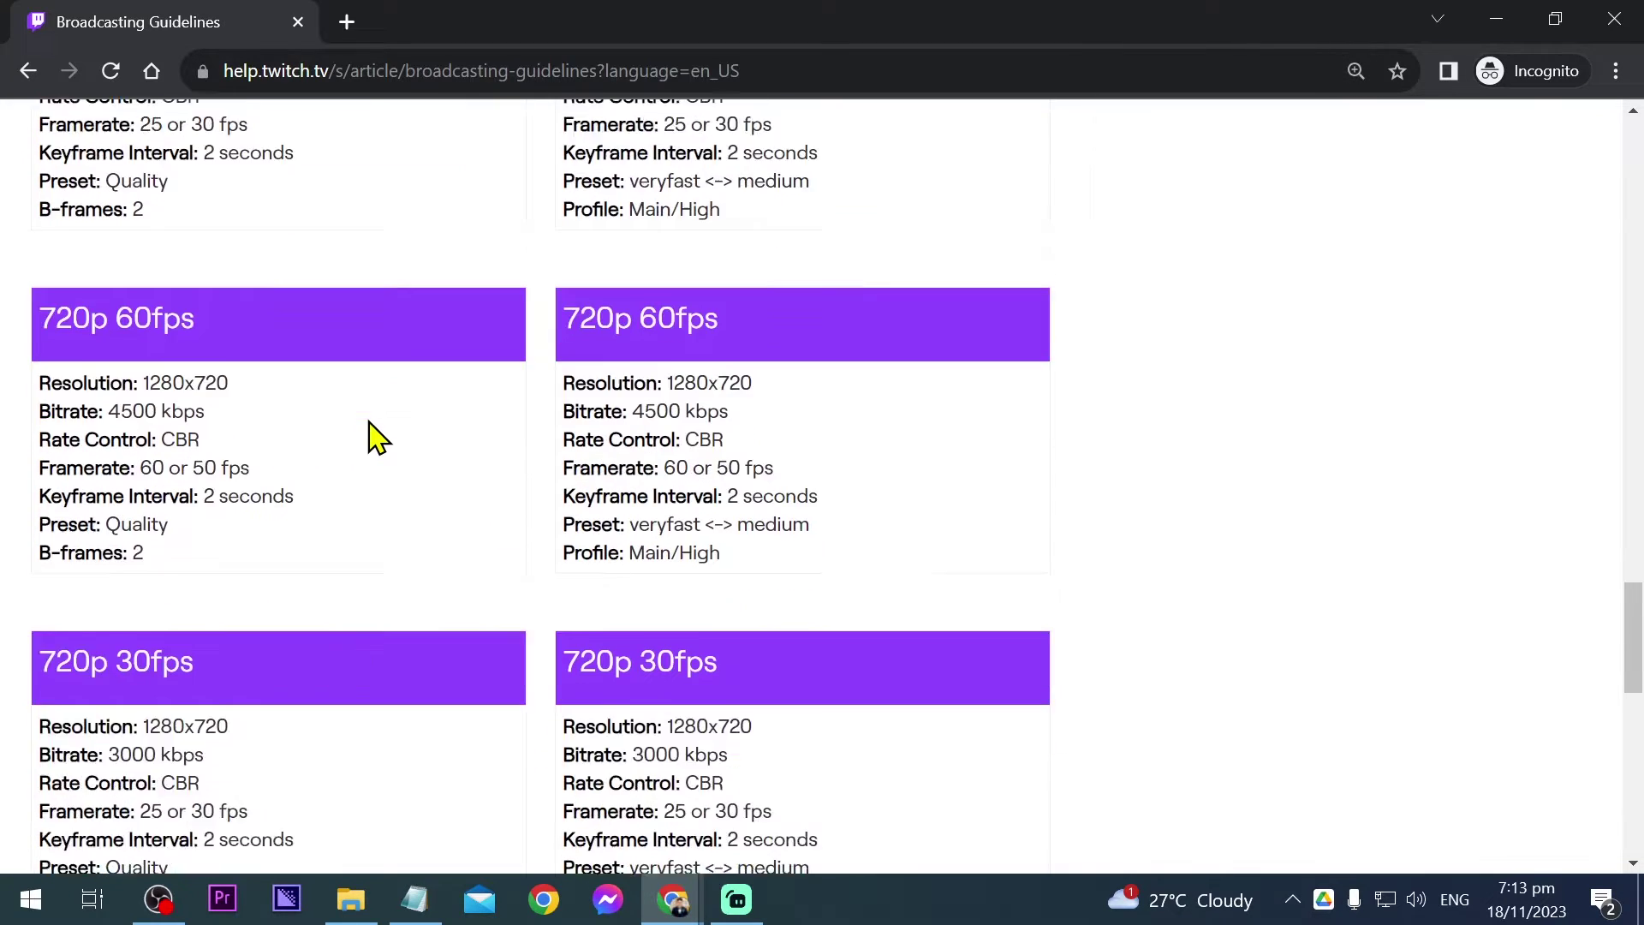
left_click_drag(48, 218, 237, 216)
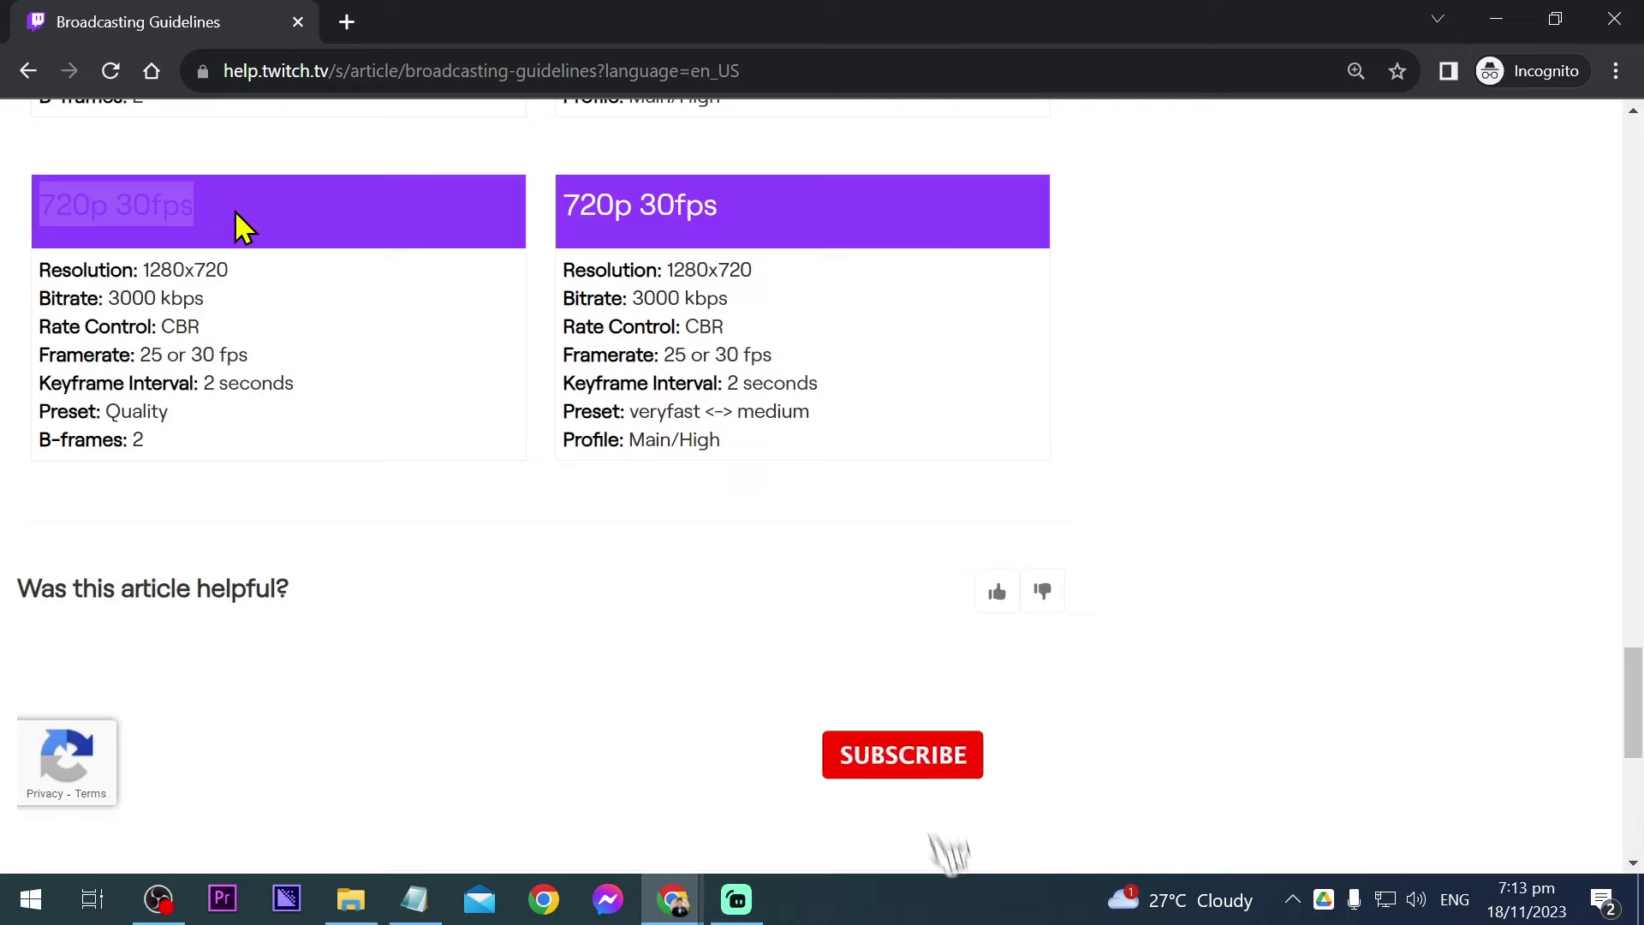
left_click(153, 287)
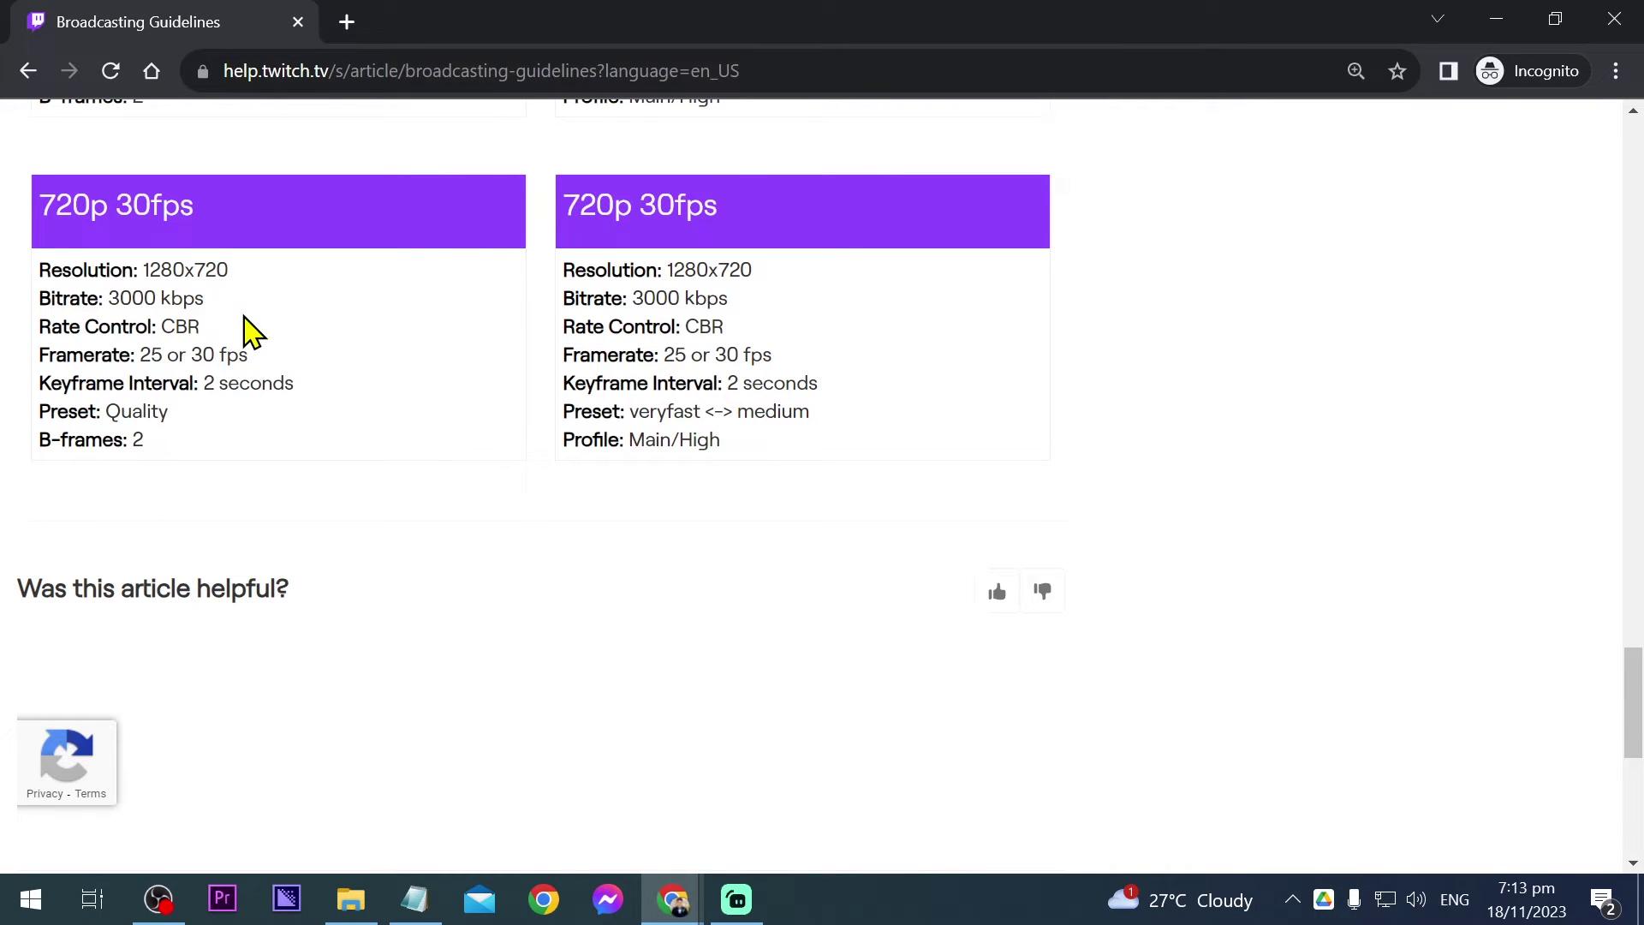
Step: Arrange Streamlabs Desktop beside the browser with the guidelines, and collapse the Streamlabs navigation sidebar
key("alt+Tab")
key("super+Right")
left_click(276, 328)
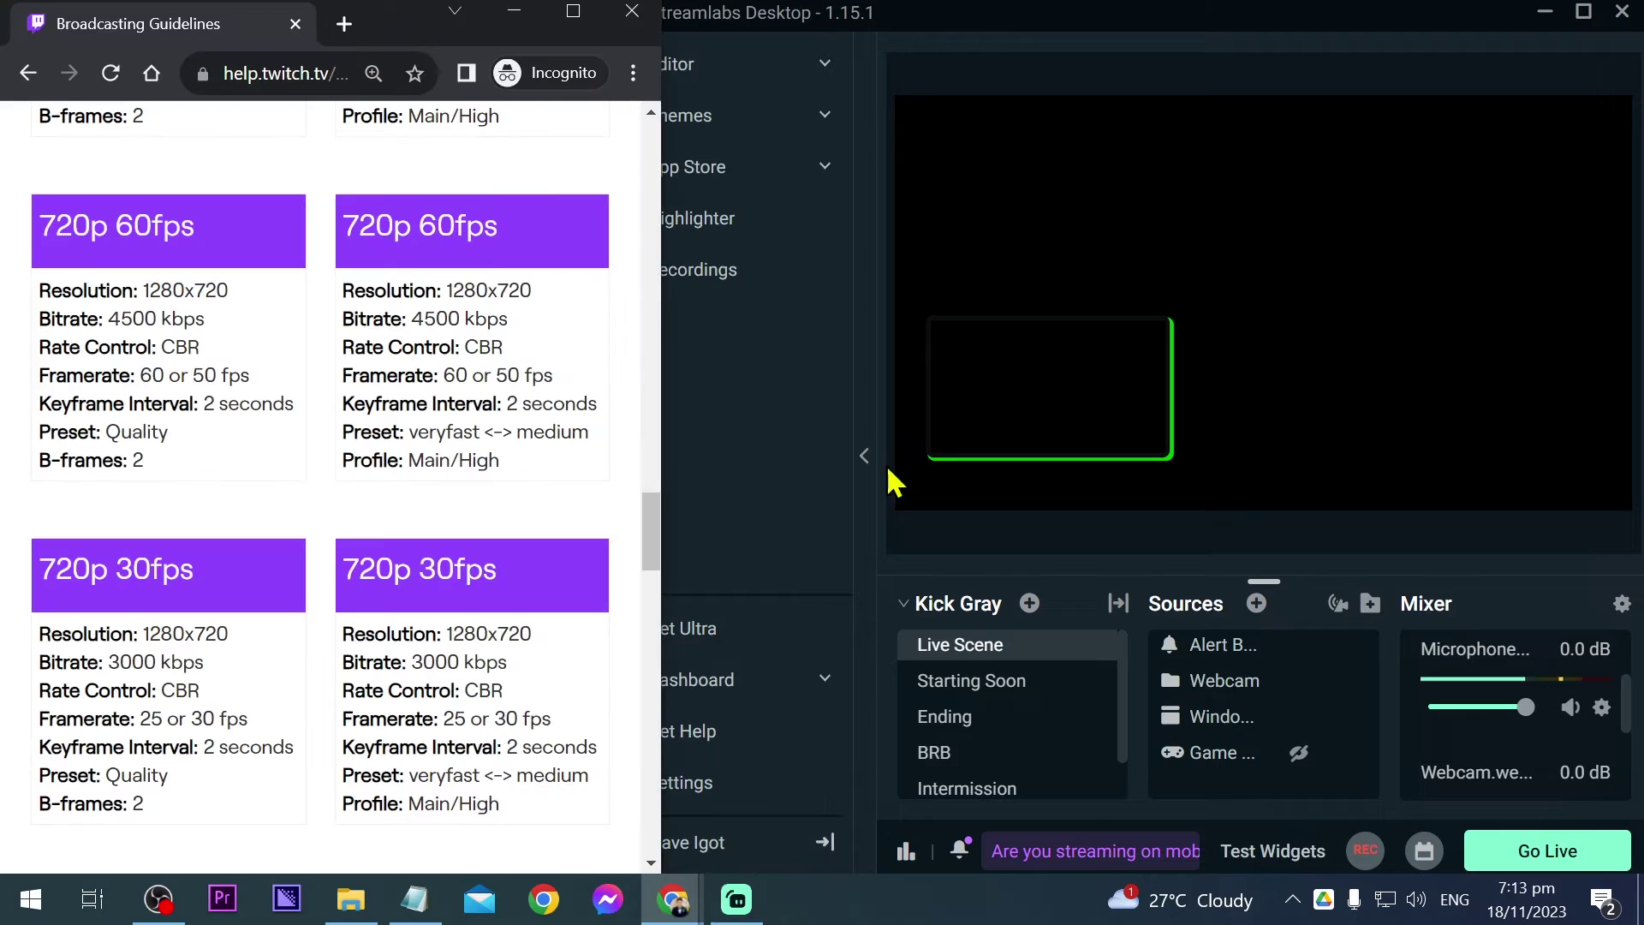
left_click(862, 459)
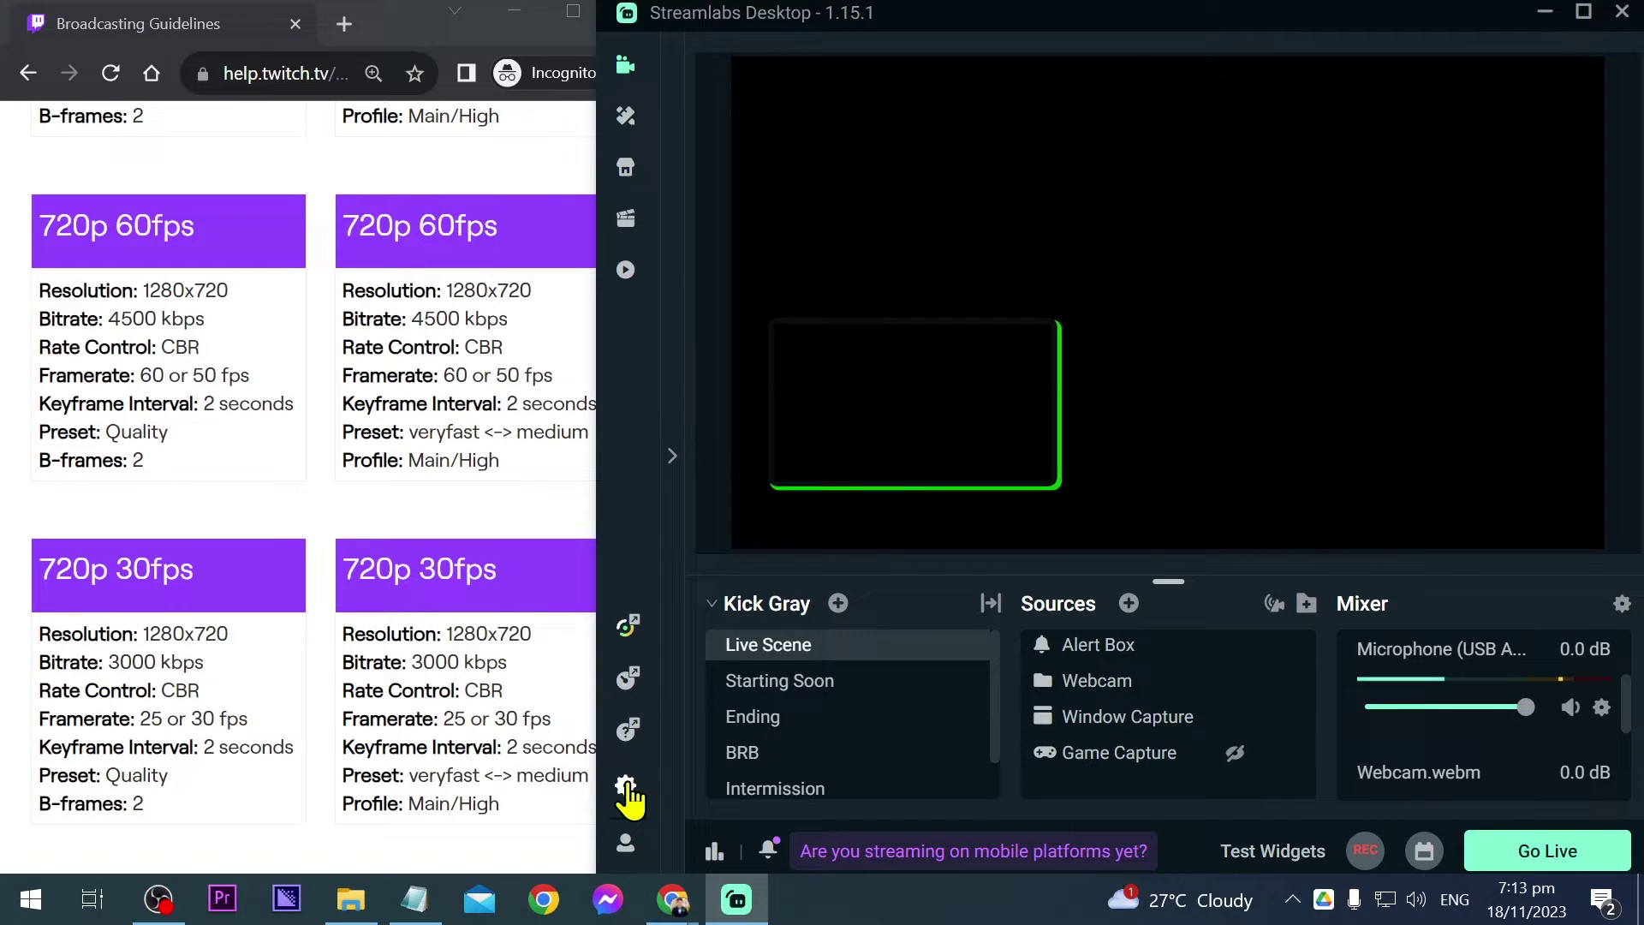
Step: Open the Streamlabs output settings and choose the Advanced output mode
left_click(626, 787)
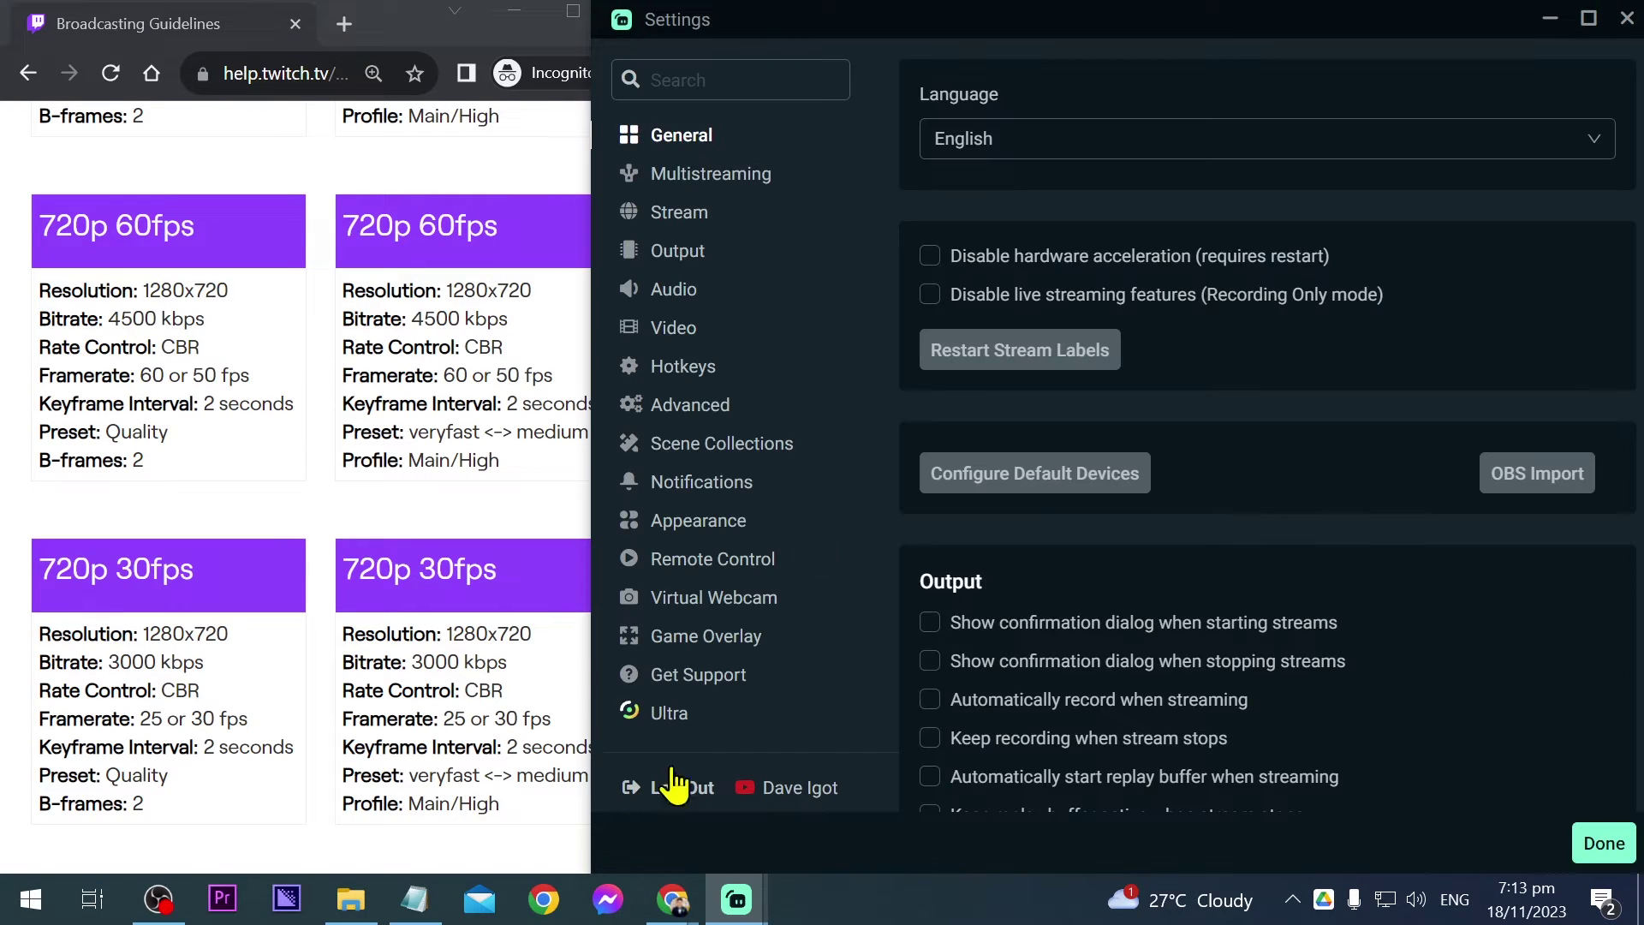
left_click(694, 255)
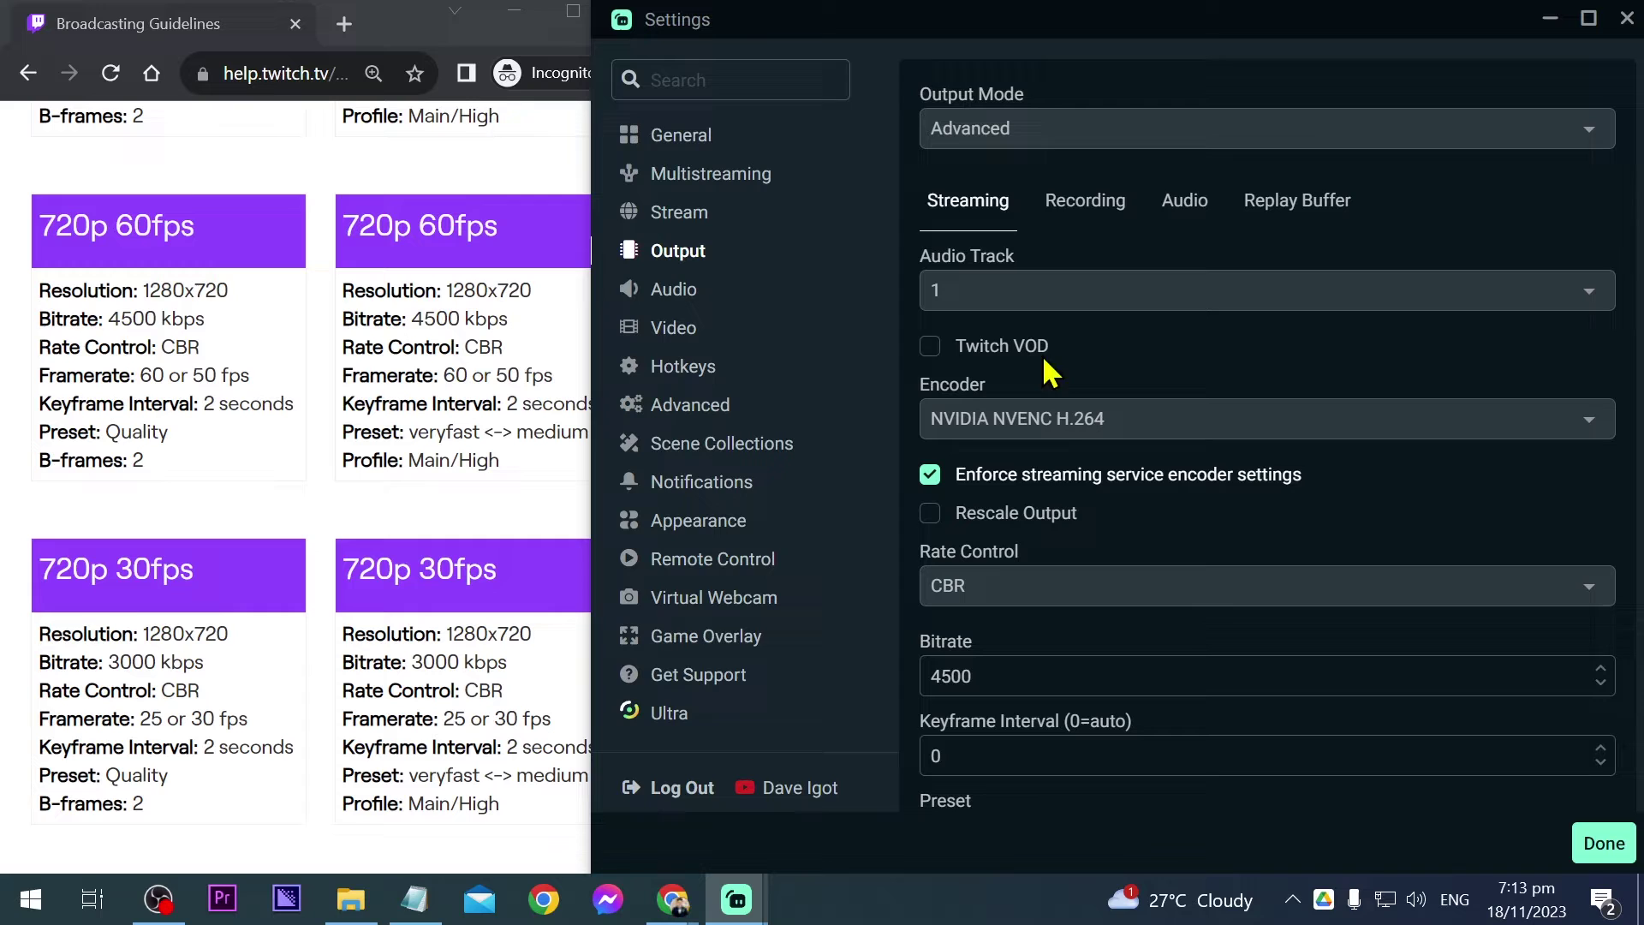
left_click(987, 158)
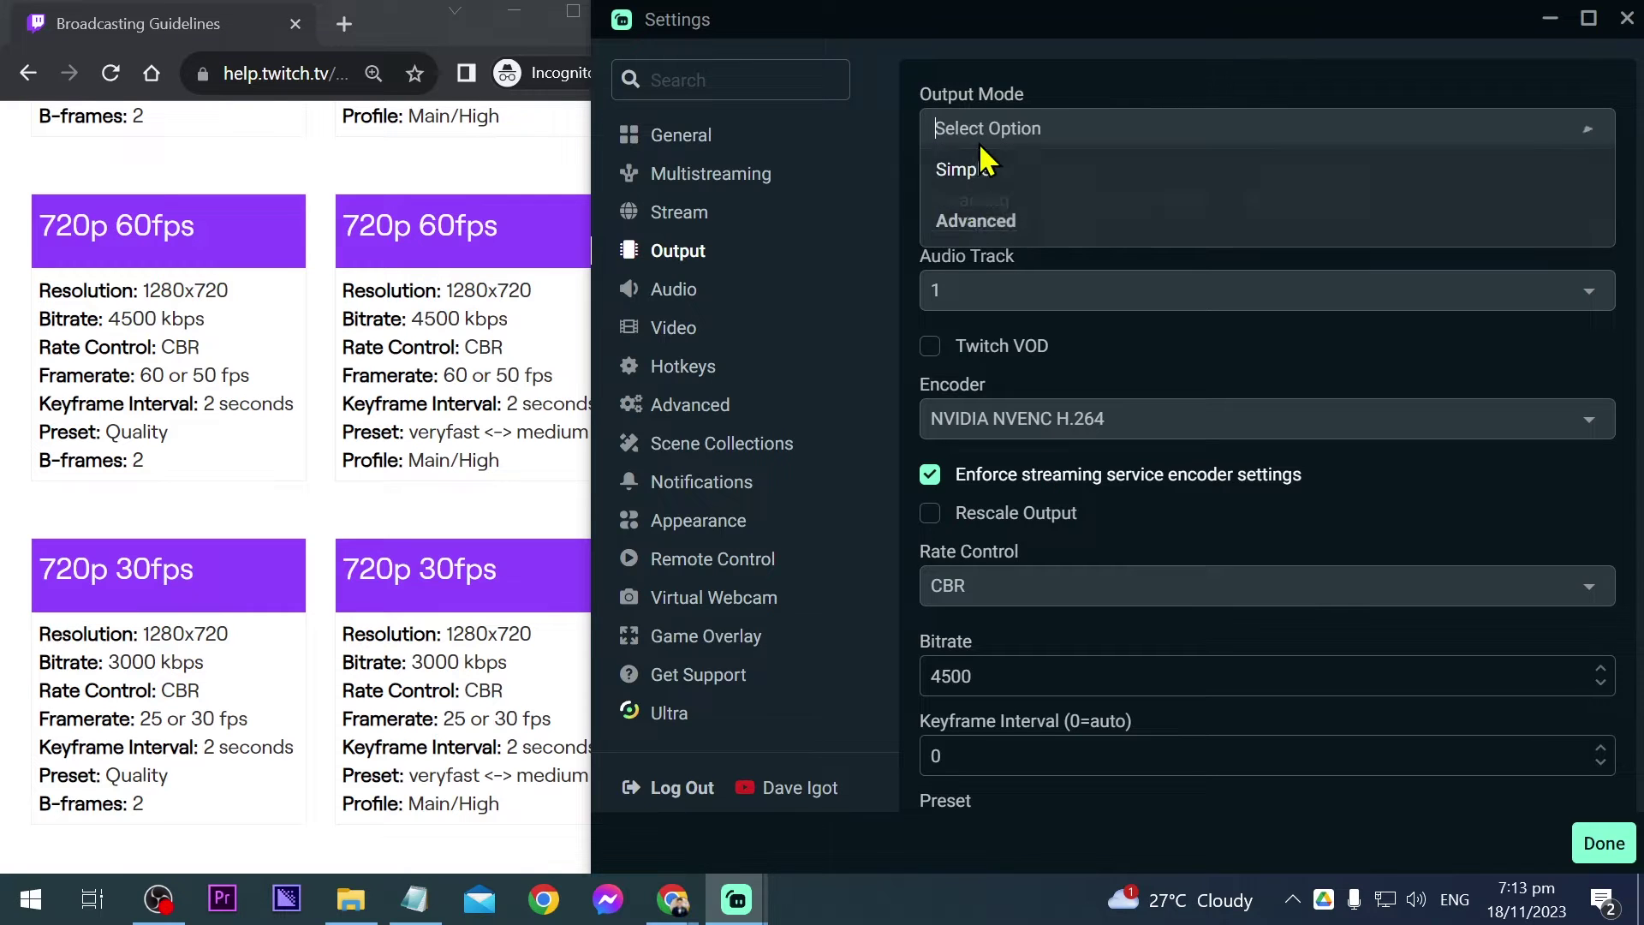
left_click(992, 225)
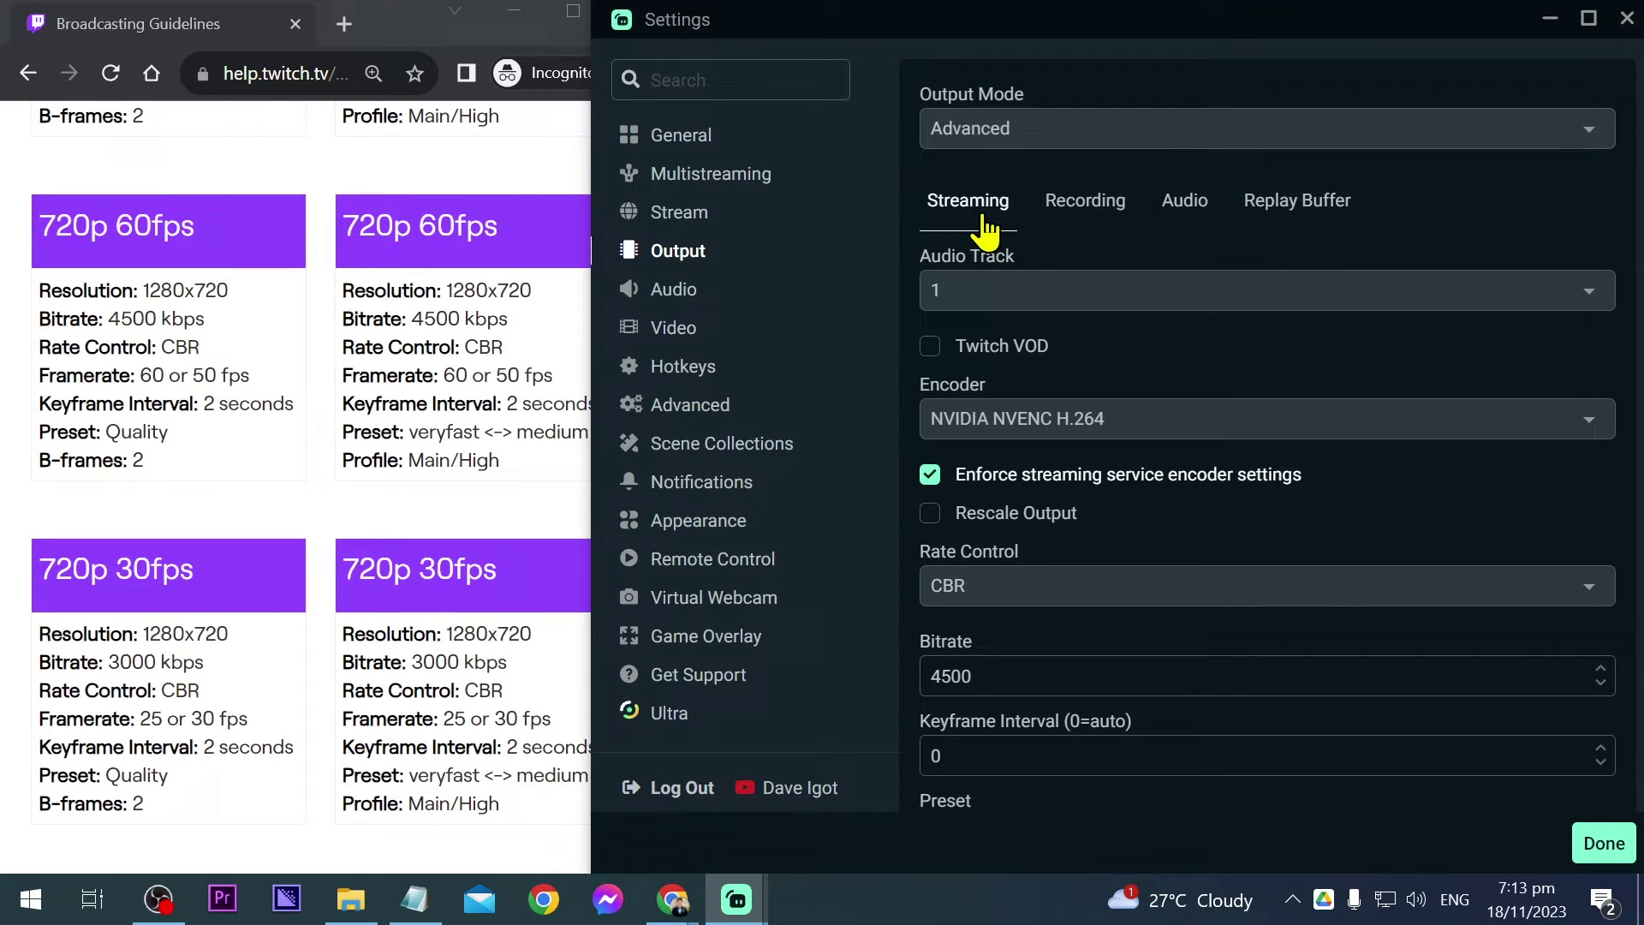
Step: Choose NVIDIA NVENC H.264 as the streaming encoder
scroll(995, 257, "down", 2)
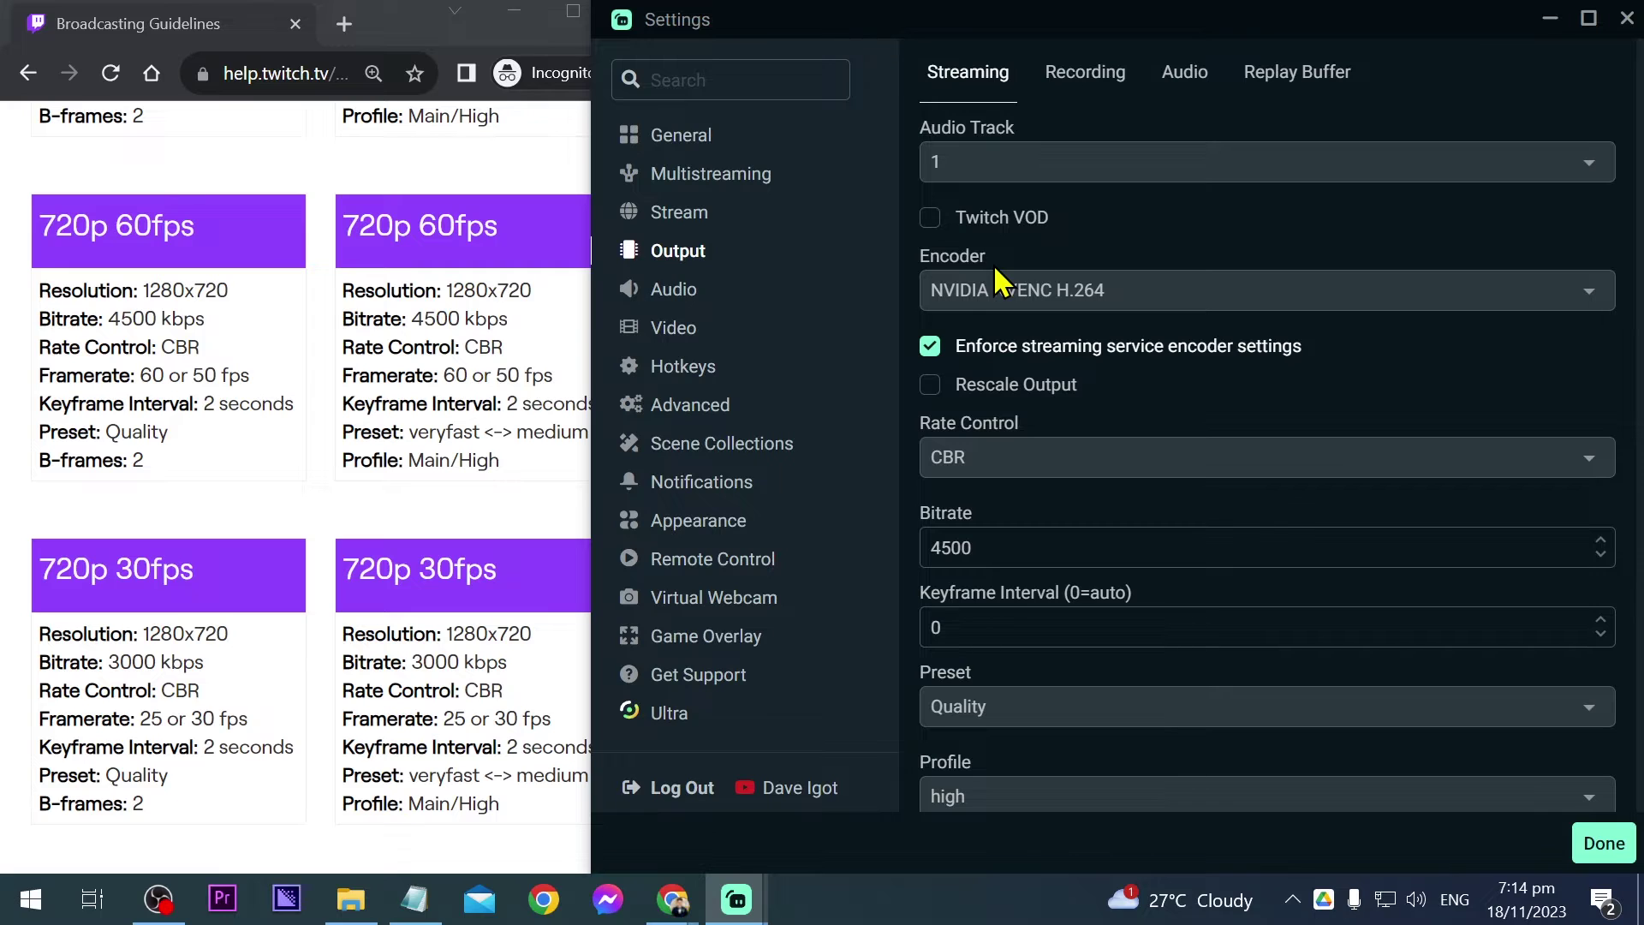
left_click(1012, 293)
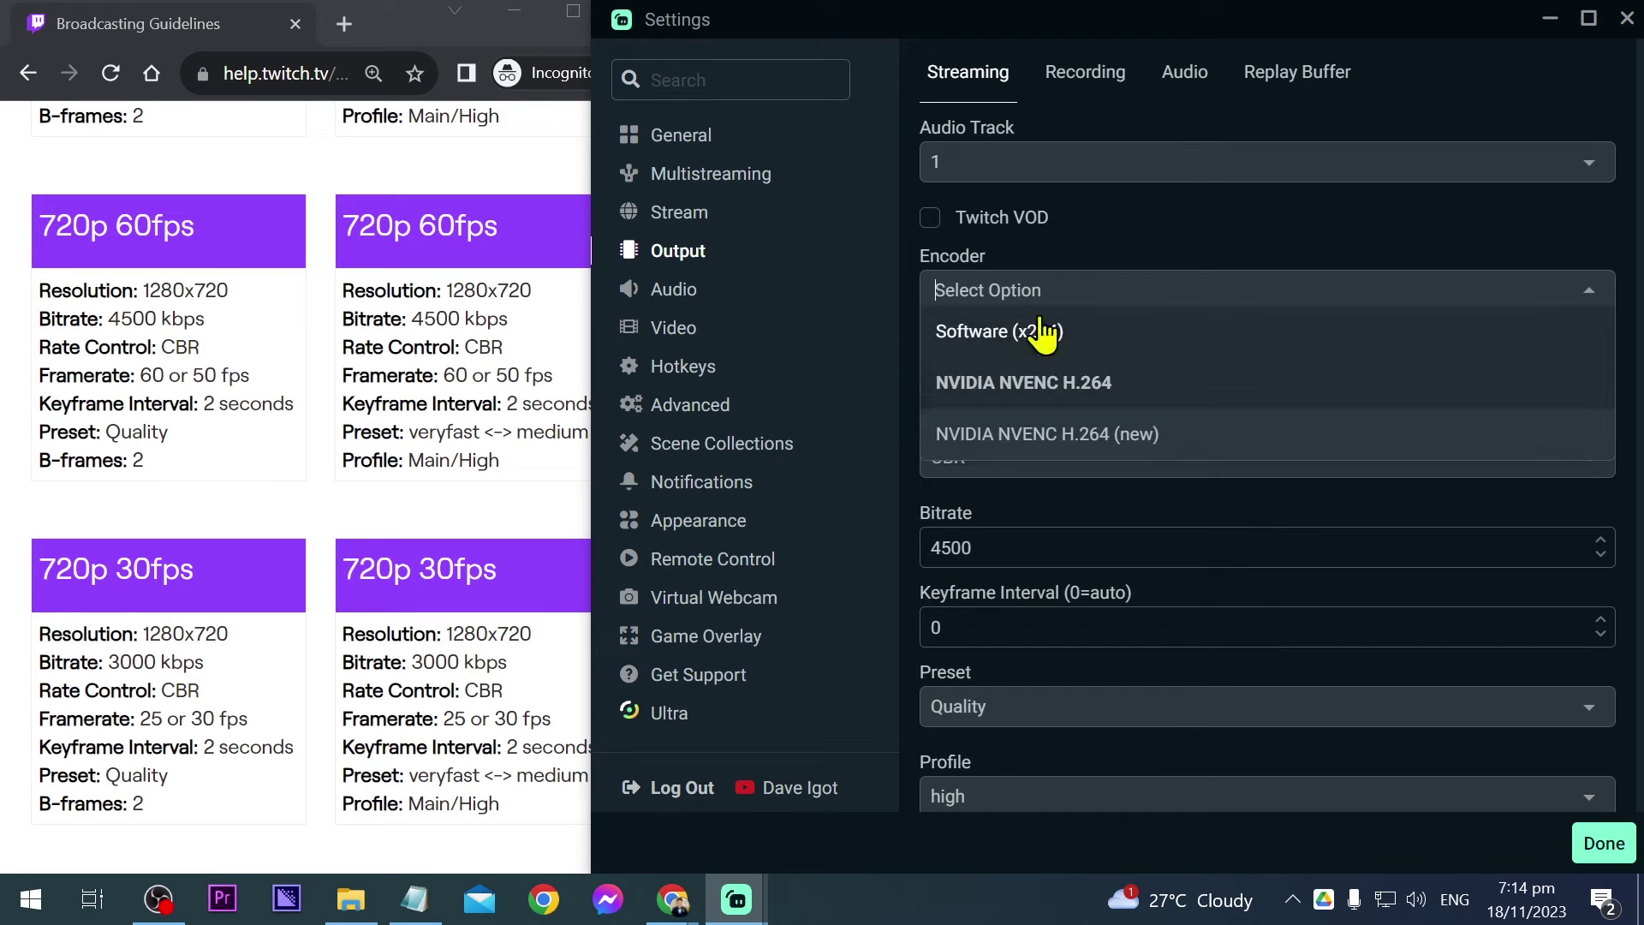
left_click(999, 390)
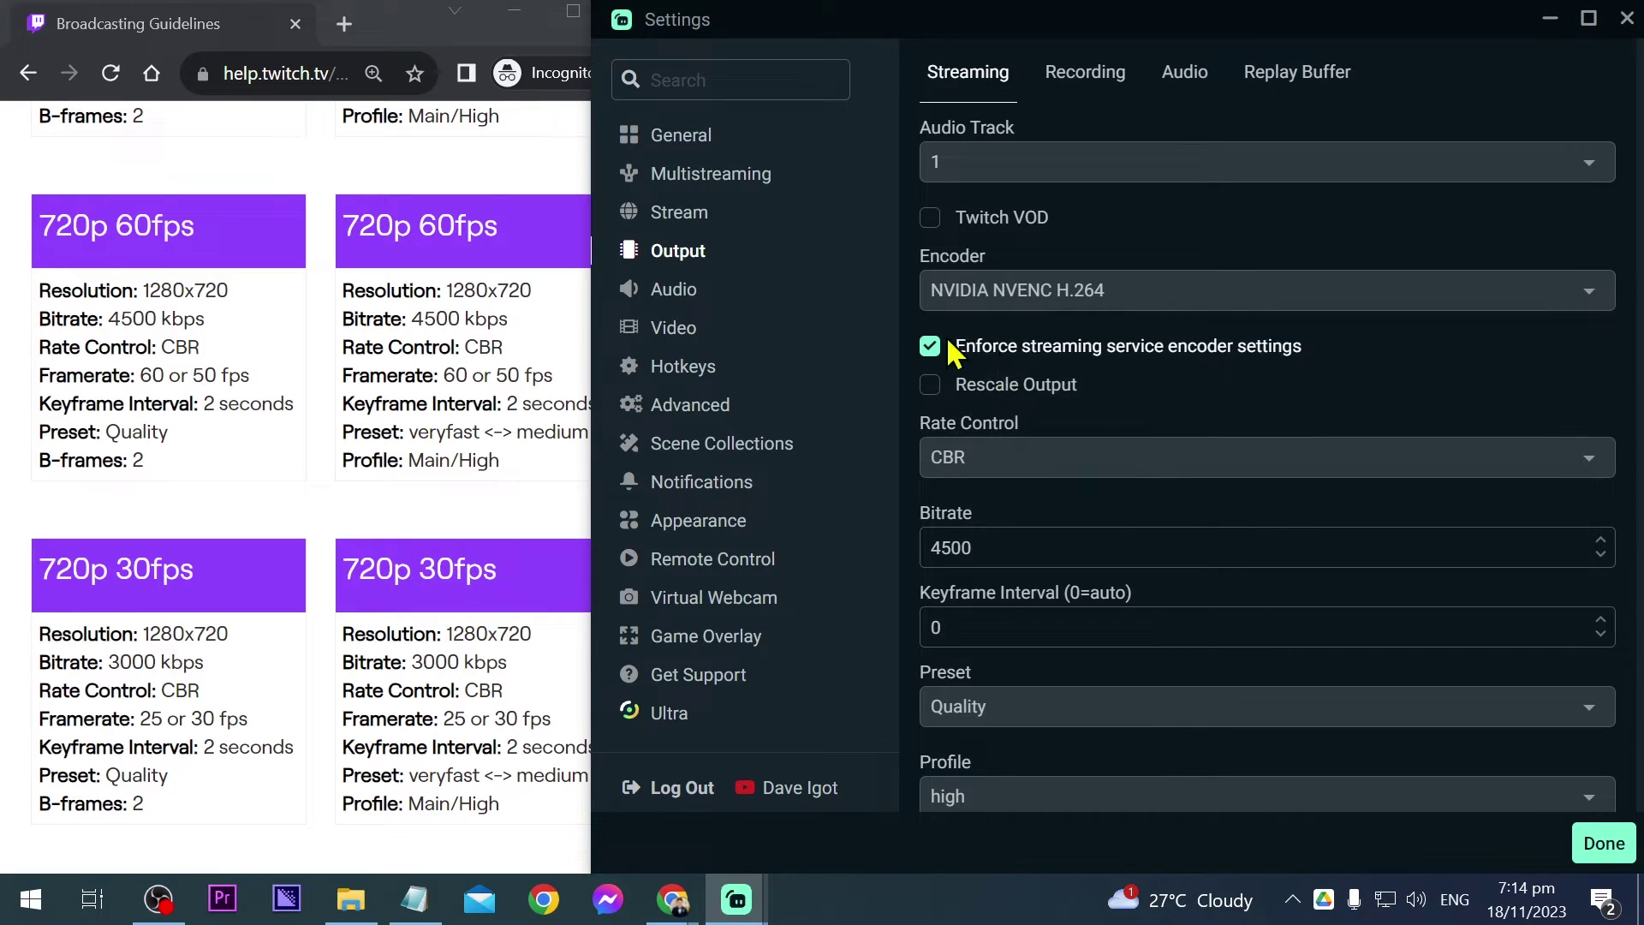
left_click(1007, 300)
left_click(1061, 387)
Step: Try the Software (x264) encoder and the Rescale Output option, restoring NVIDIA NVENC H.264 and disabling rescaling again
left_click(1049, 304)
left_click(991, 334)
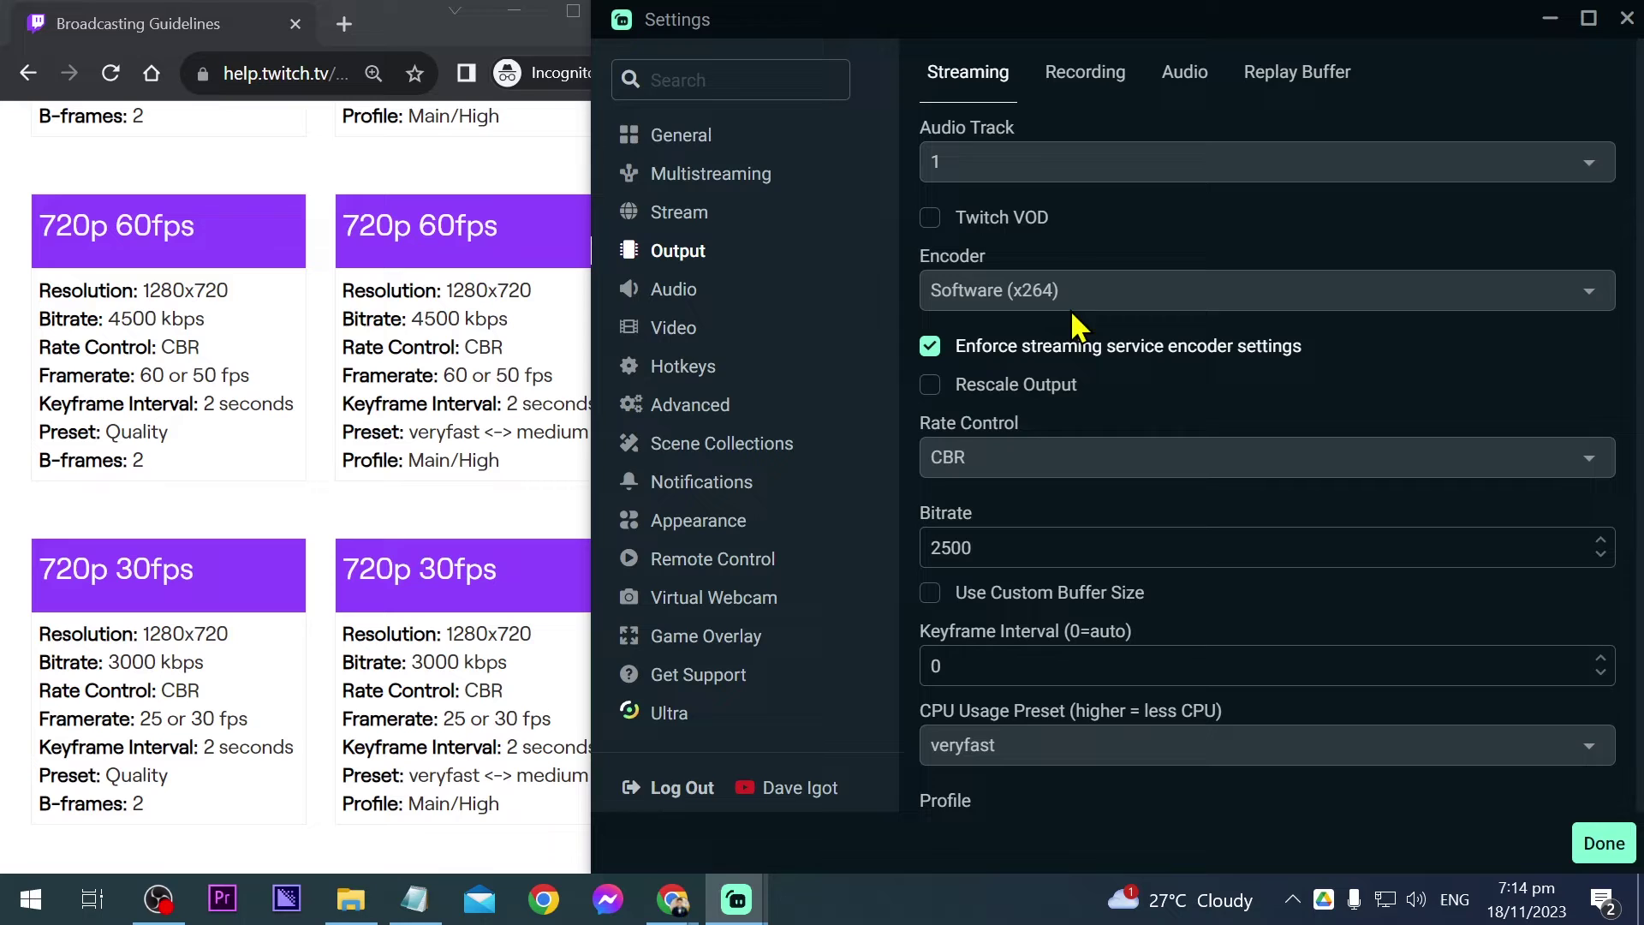
left_click(1031, 295)
left_click(1043, 377)
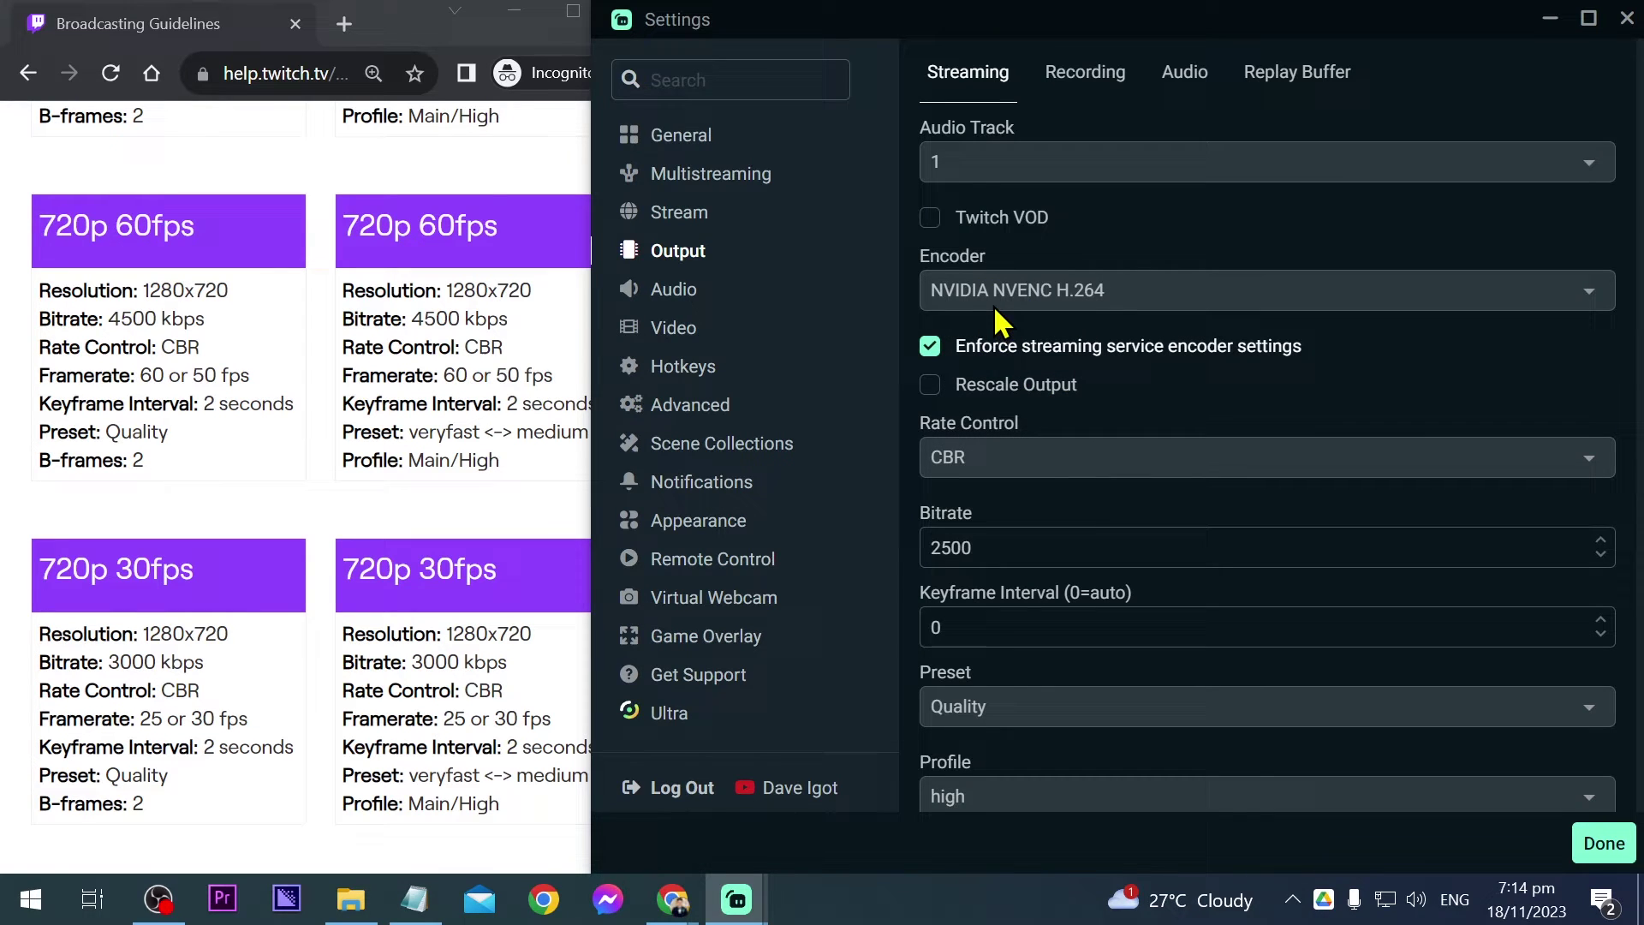
left_click(931, 385)
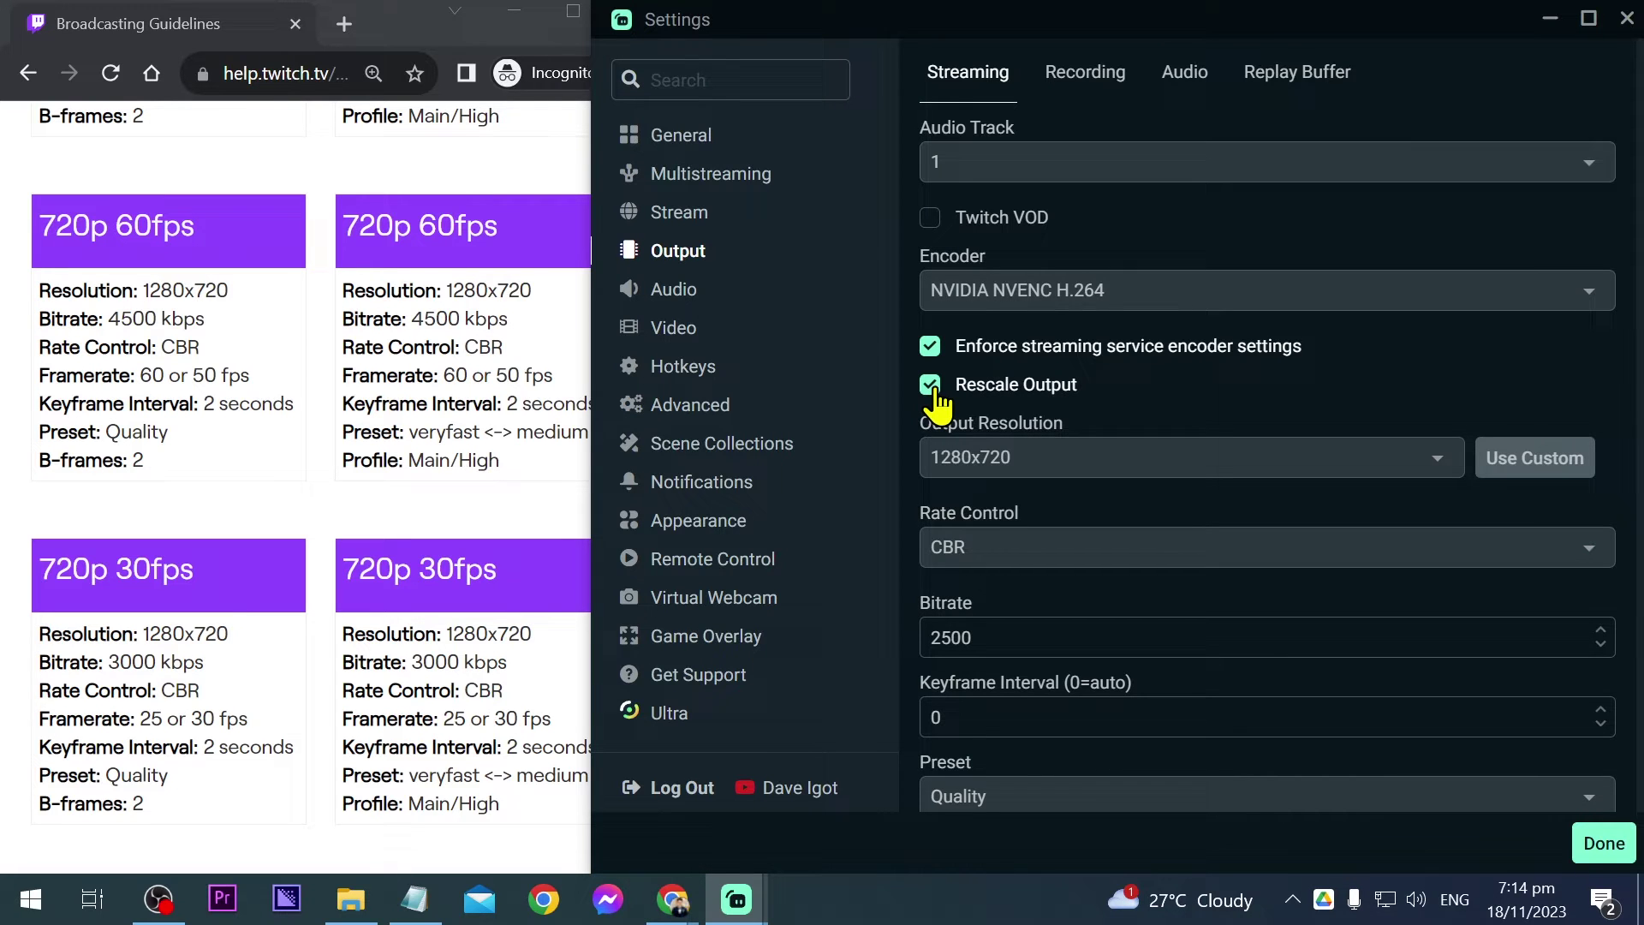
left_click(930, 386)
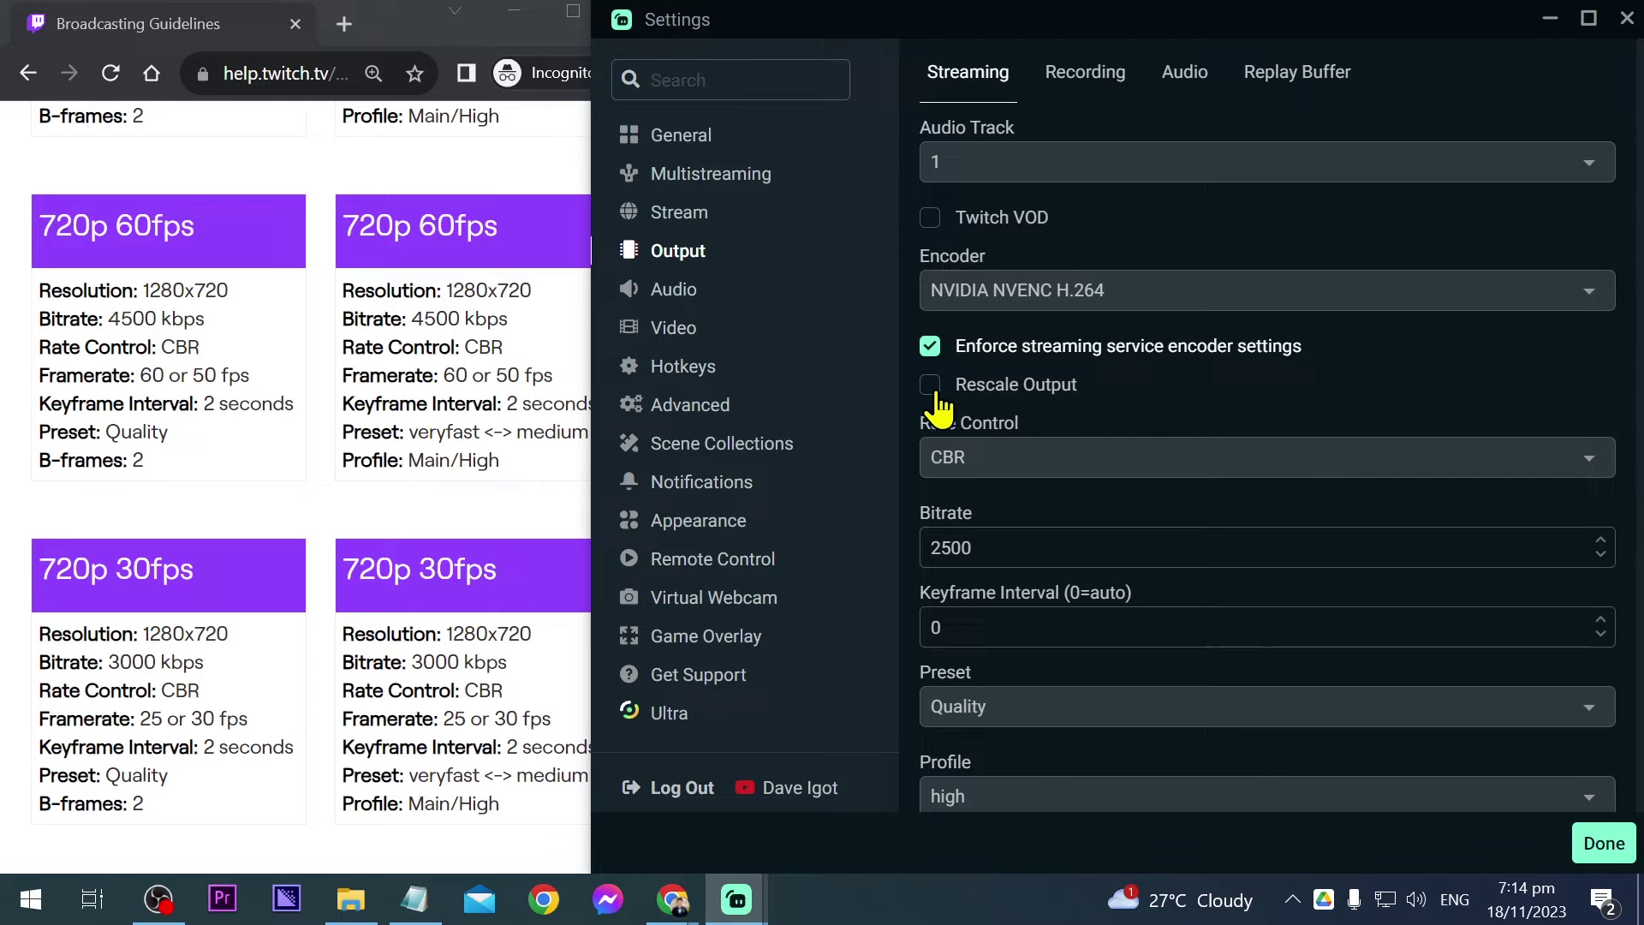
Step: Set the streaming rate control to CBR
scroll(939, 407, "down", 3)
left_click(995, 225)
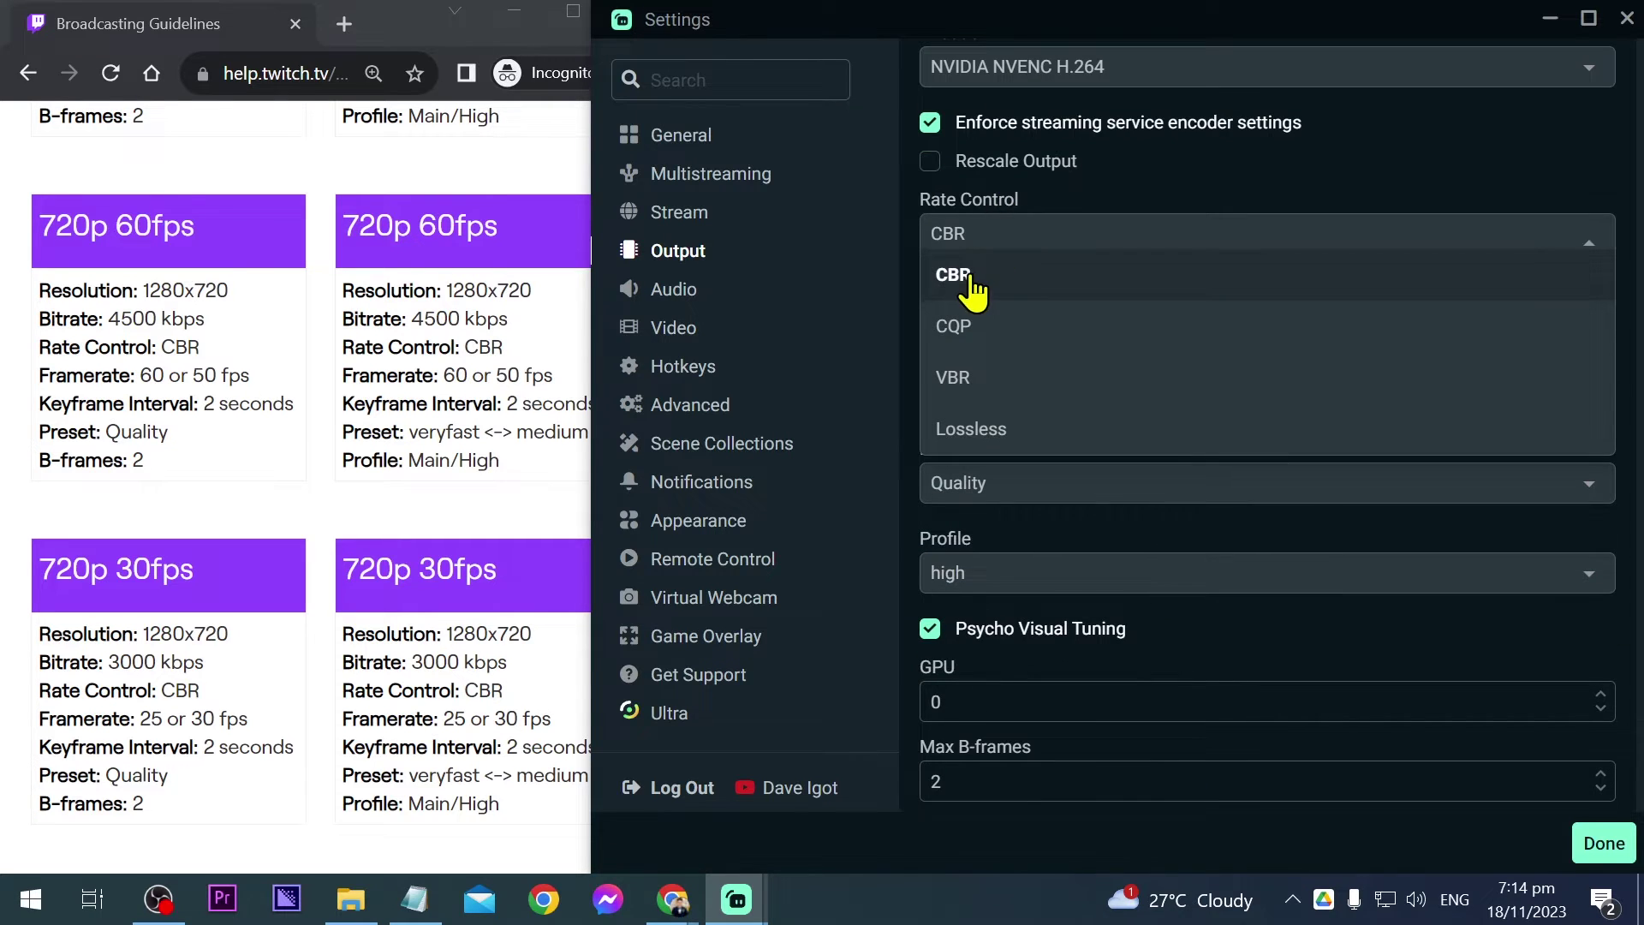
left_click(966, 276)
Step: Check the 720p 30fps specs in the Twitch guidelines and set the streaming bitrate to 3000
left_click(123, 660)
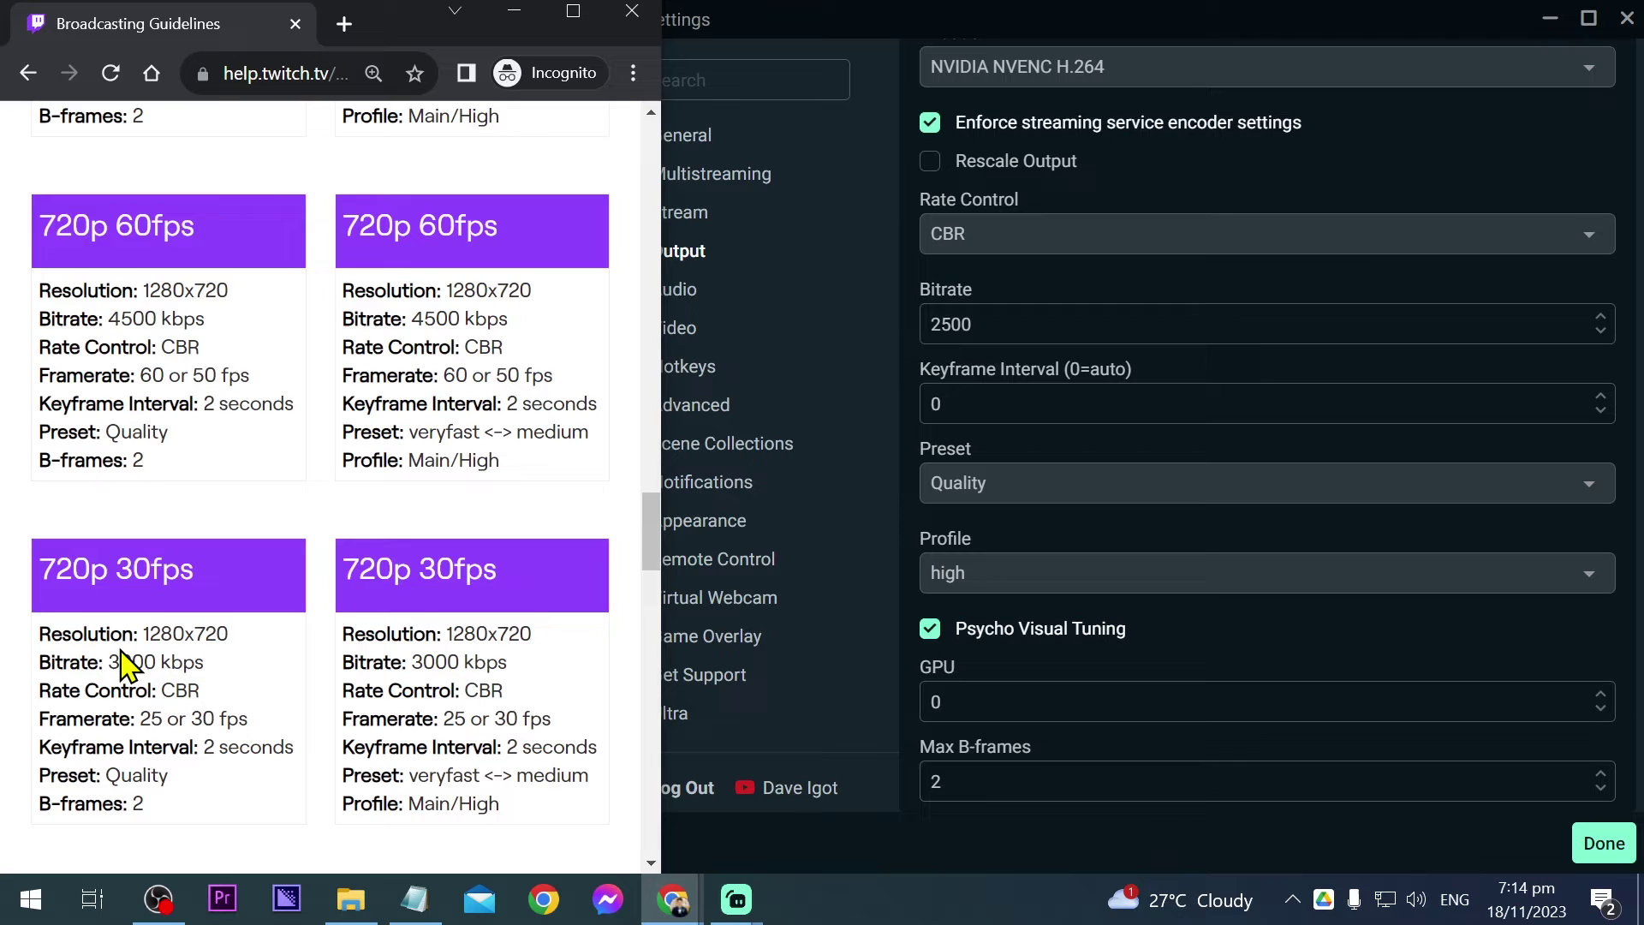
scroll(122, 659, "down", 6)
scroll(154, 385, "up", 3)
left_click_drag(163, 433, 209, 449)
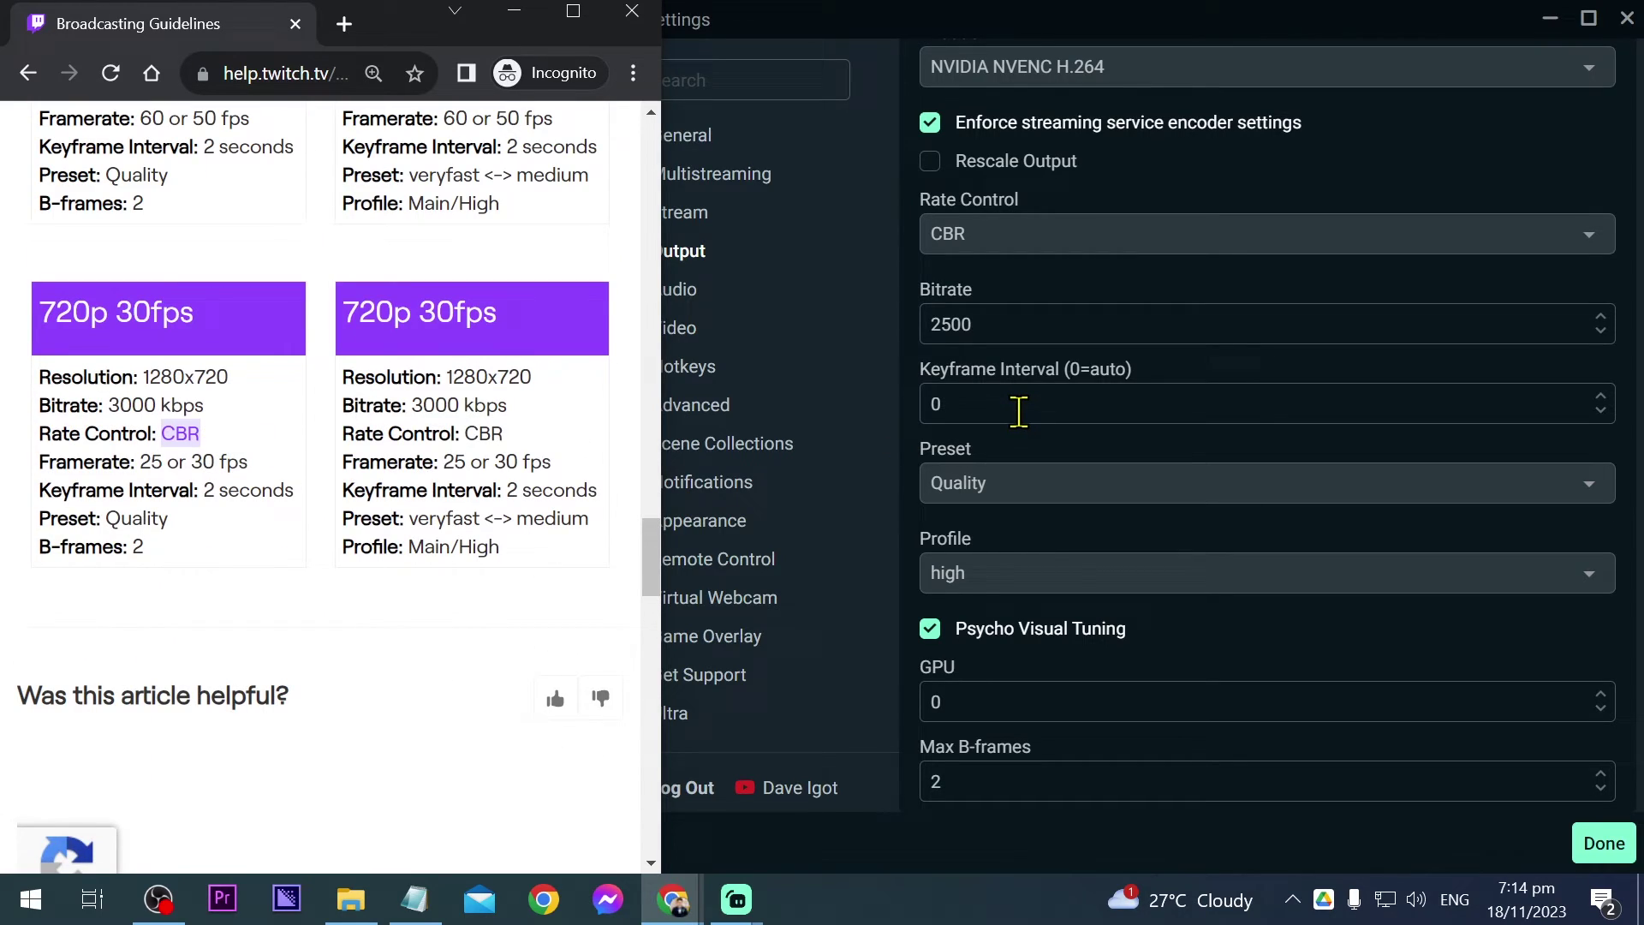
double_click(1021, 334)
type("3000")
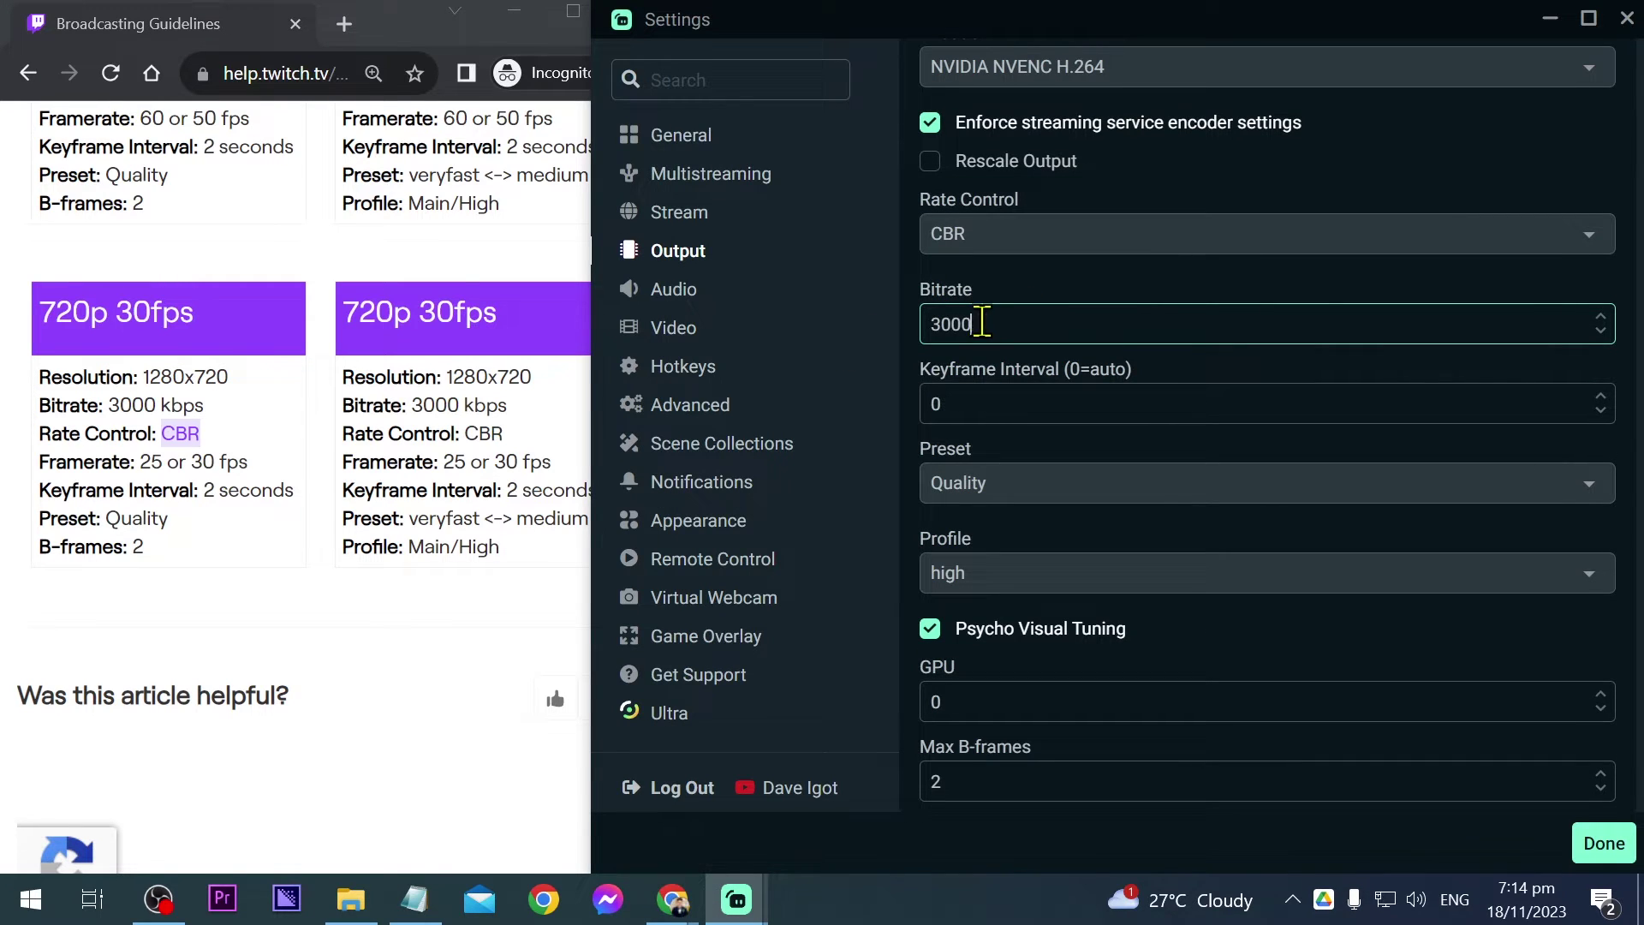
Step: Try a streaming bitrate of 2500, and restore it to 3000
left_click_drag(982, 323, 932, 323)
type("250")
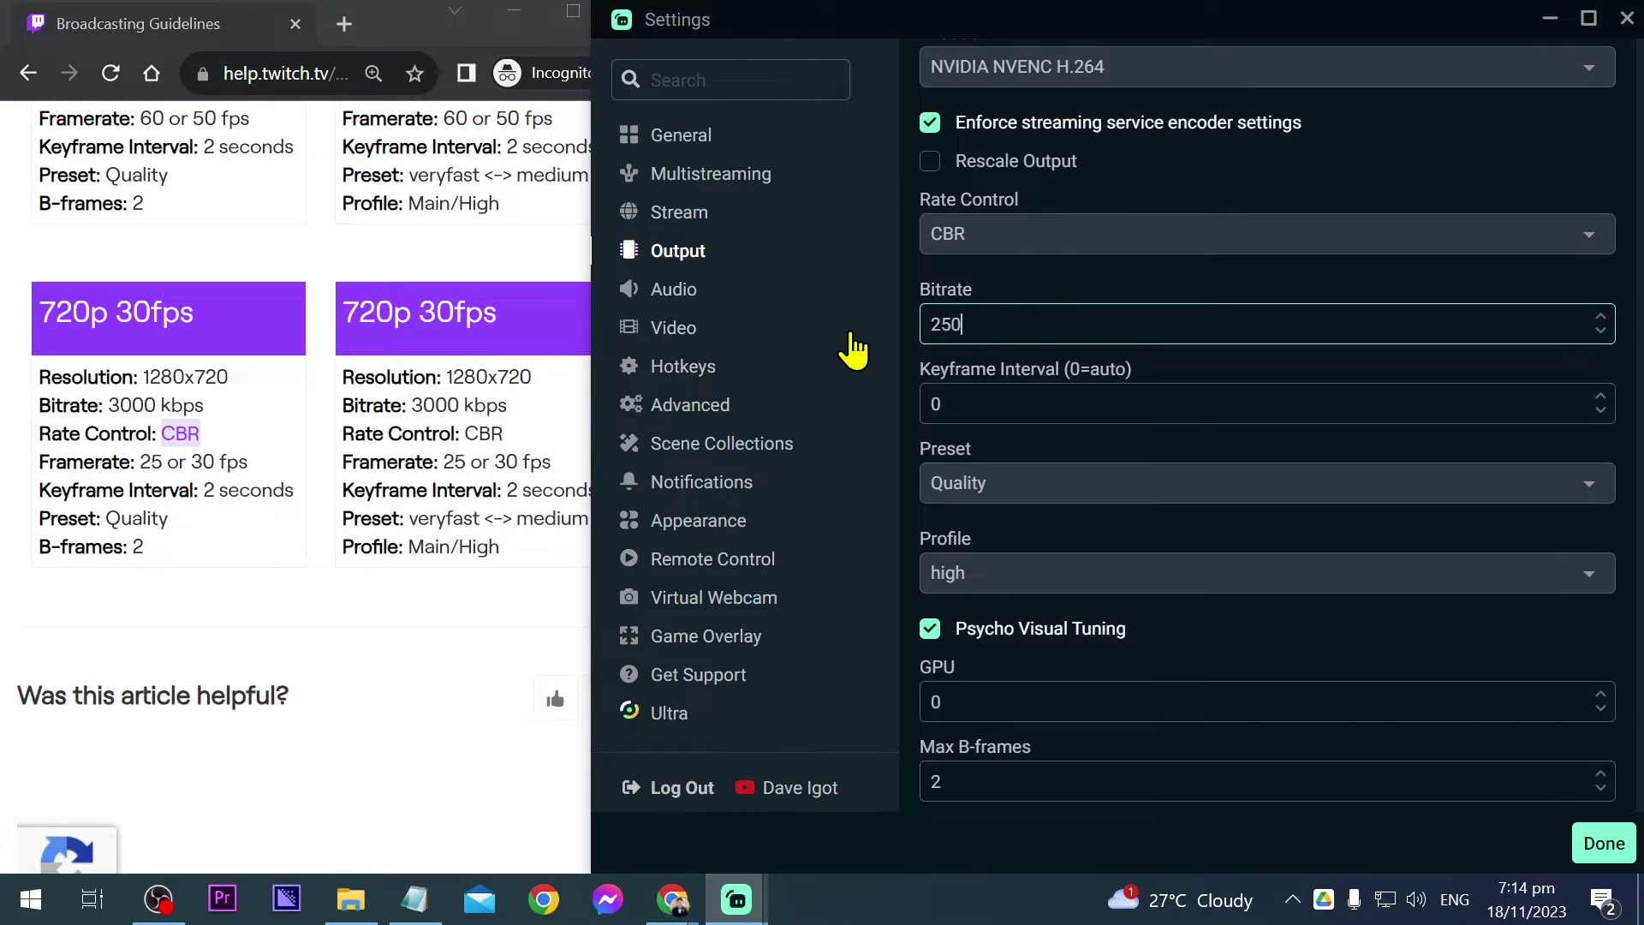
type("0")
key("BackSpace")
key("BackSpace")
key("BackSpace")
key("BackSpace")
type("300")
Step: Set the keyframe interval to 2 and the encoder preset to Quality
left_click(925, 404)
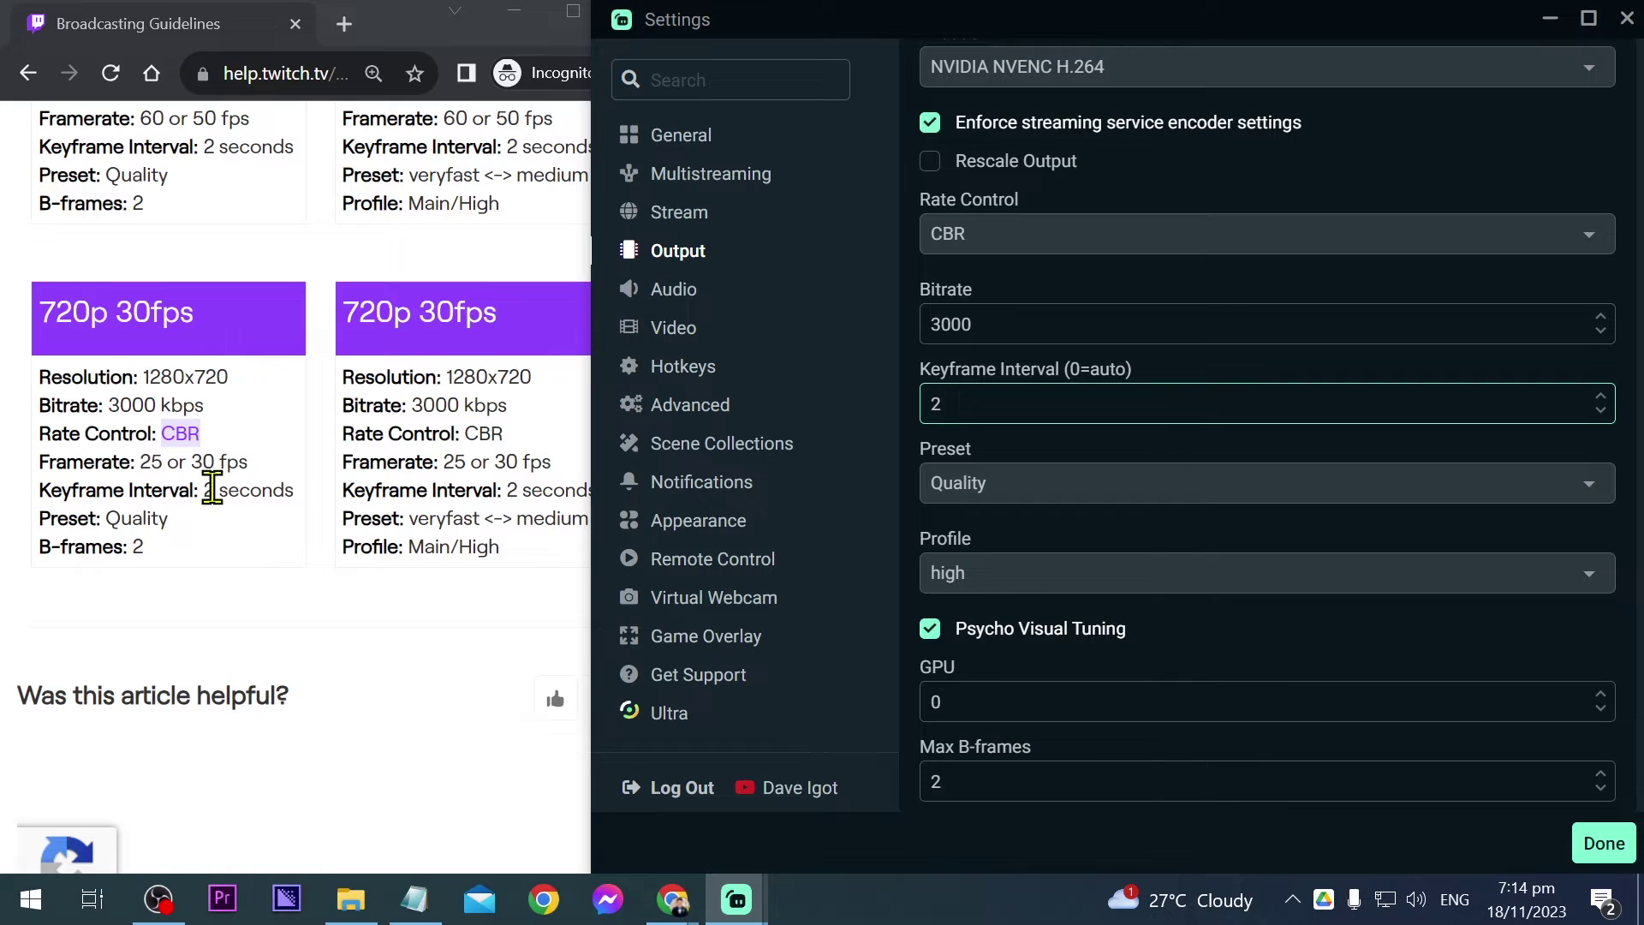
left_click(985, 484)
left_click(999, 190)
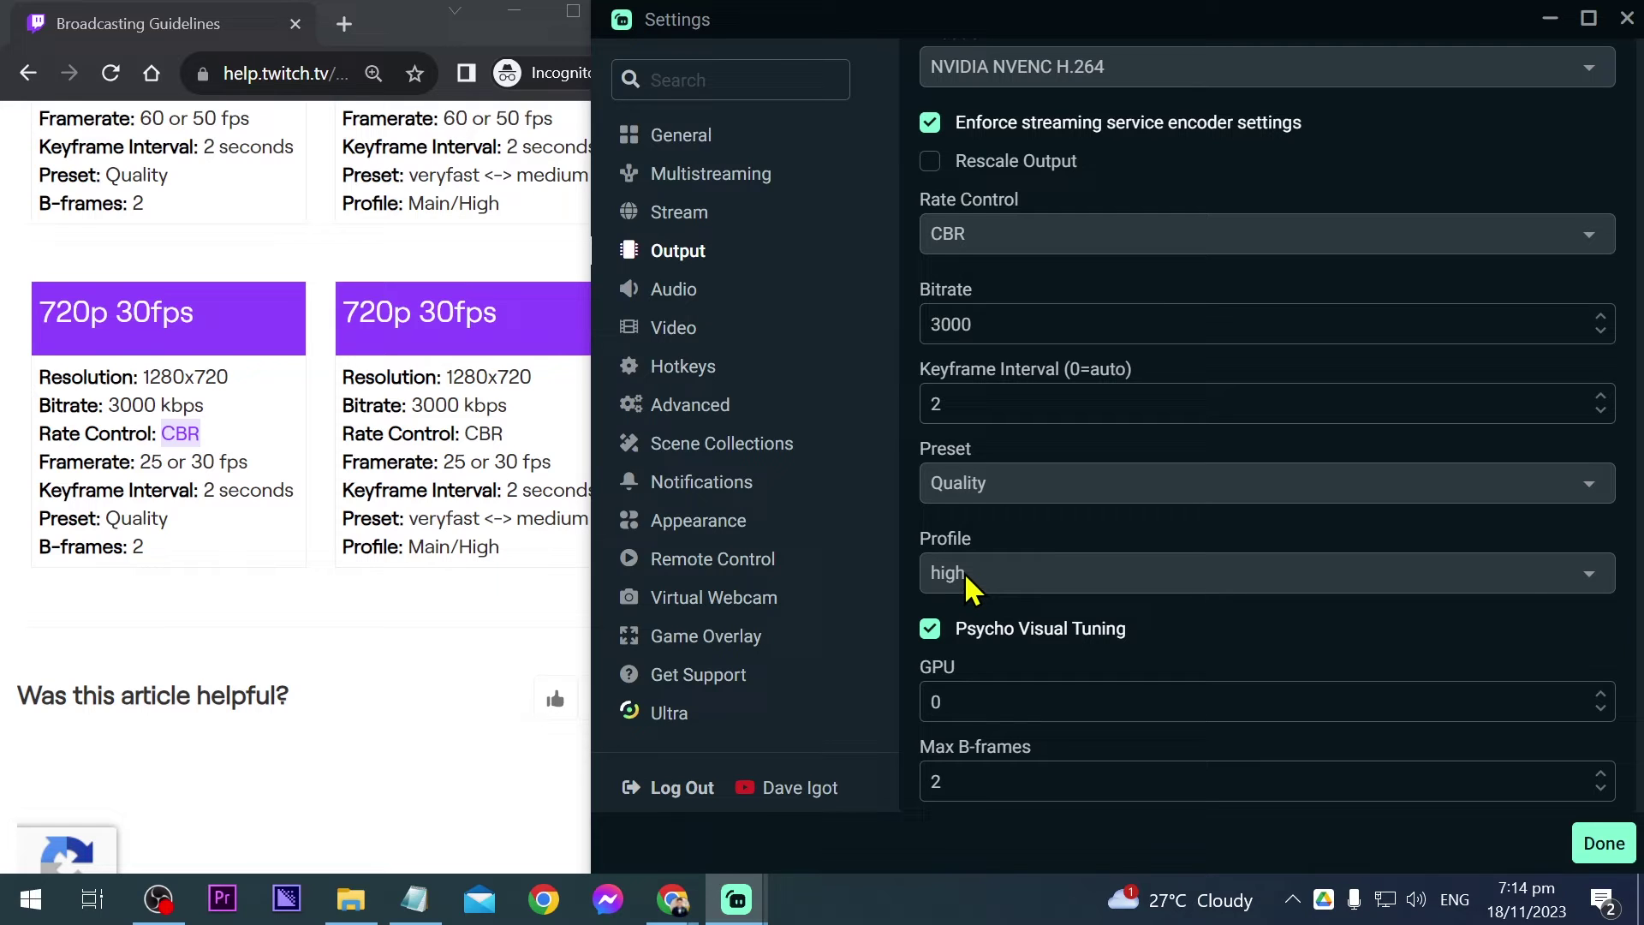
Step: Set the maximum B-frames to 2, matching the Twitch guidelines
left_click(943, 778)
double_click(938, 782)
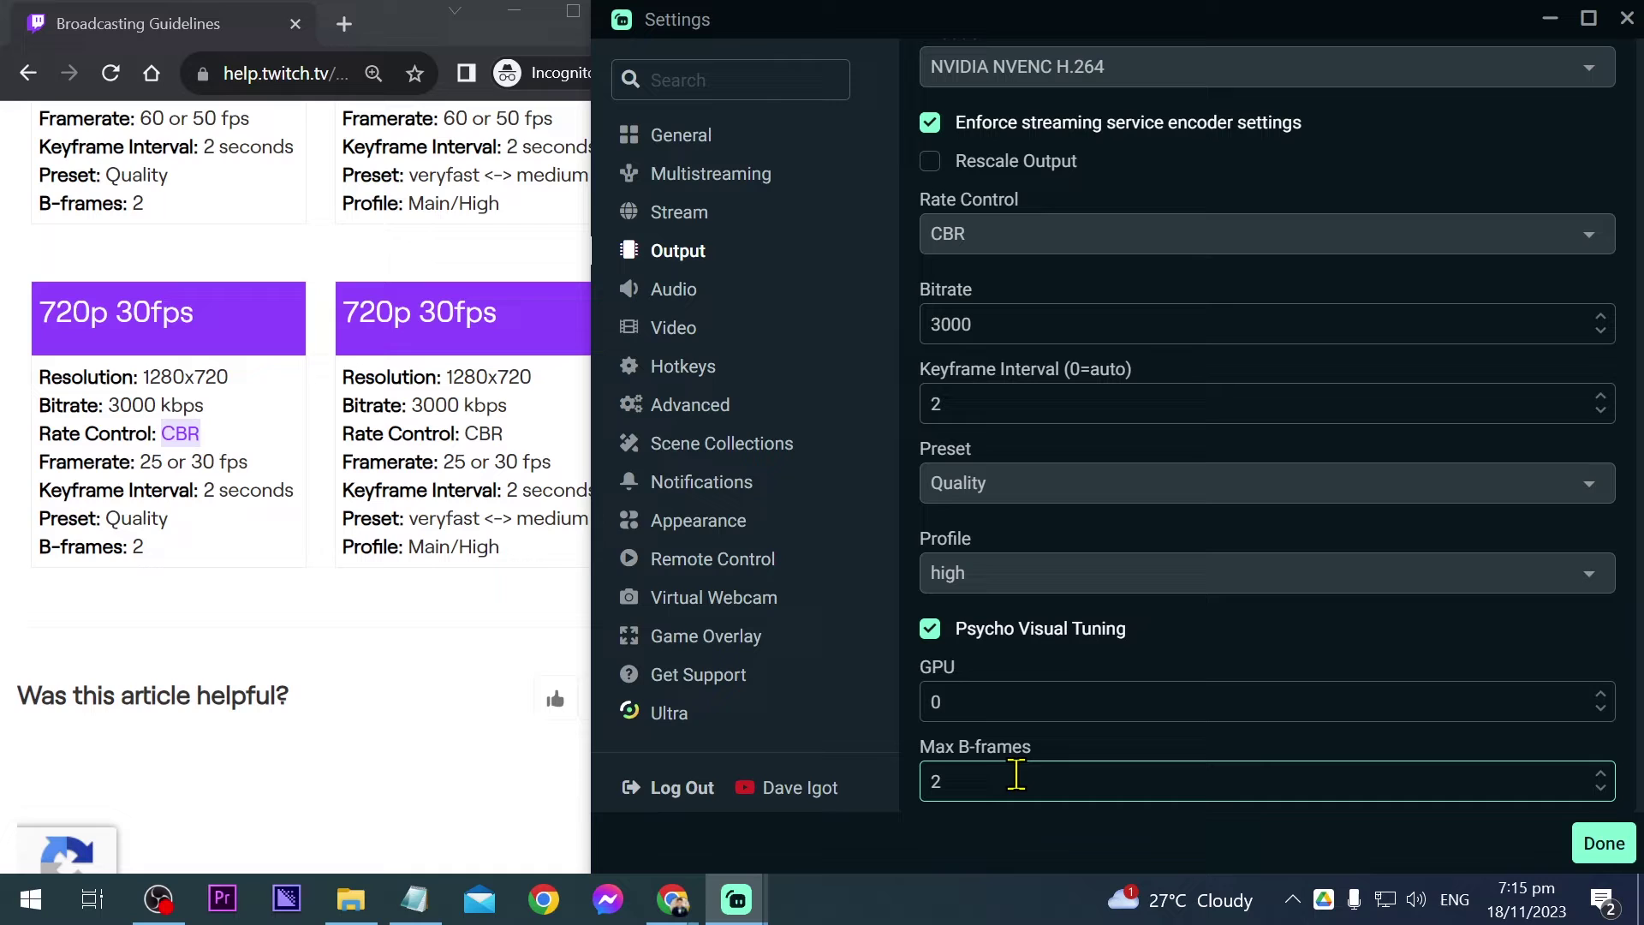
type("4")
Step: Set the output audio bitrate of Track 1 (Desktop) and Track 2 (Microphone) to 160
scroll(1139, 394, "up", 5)
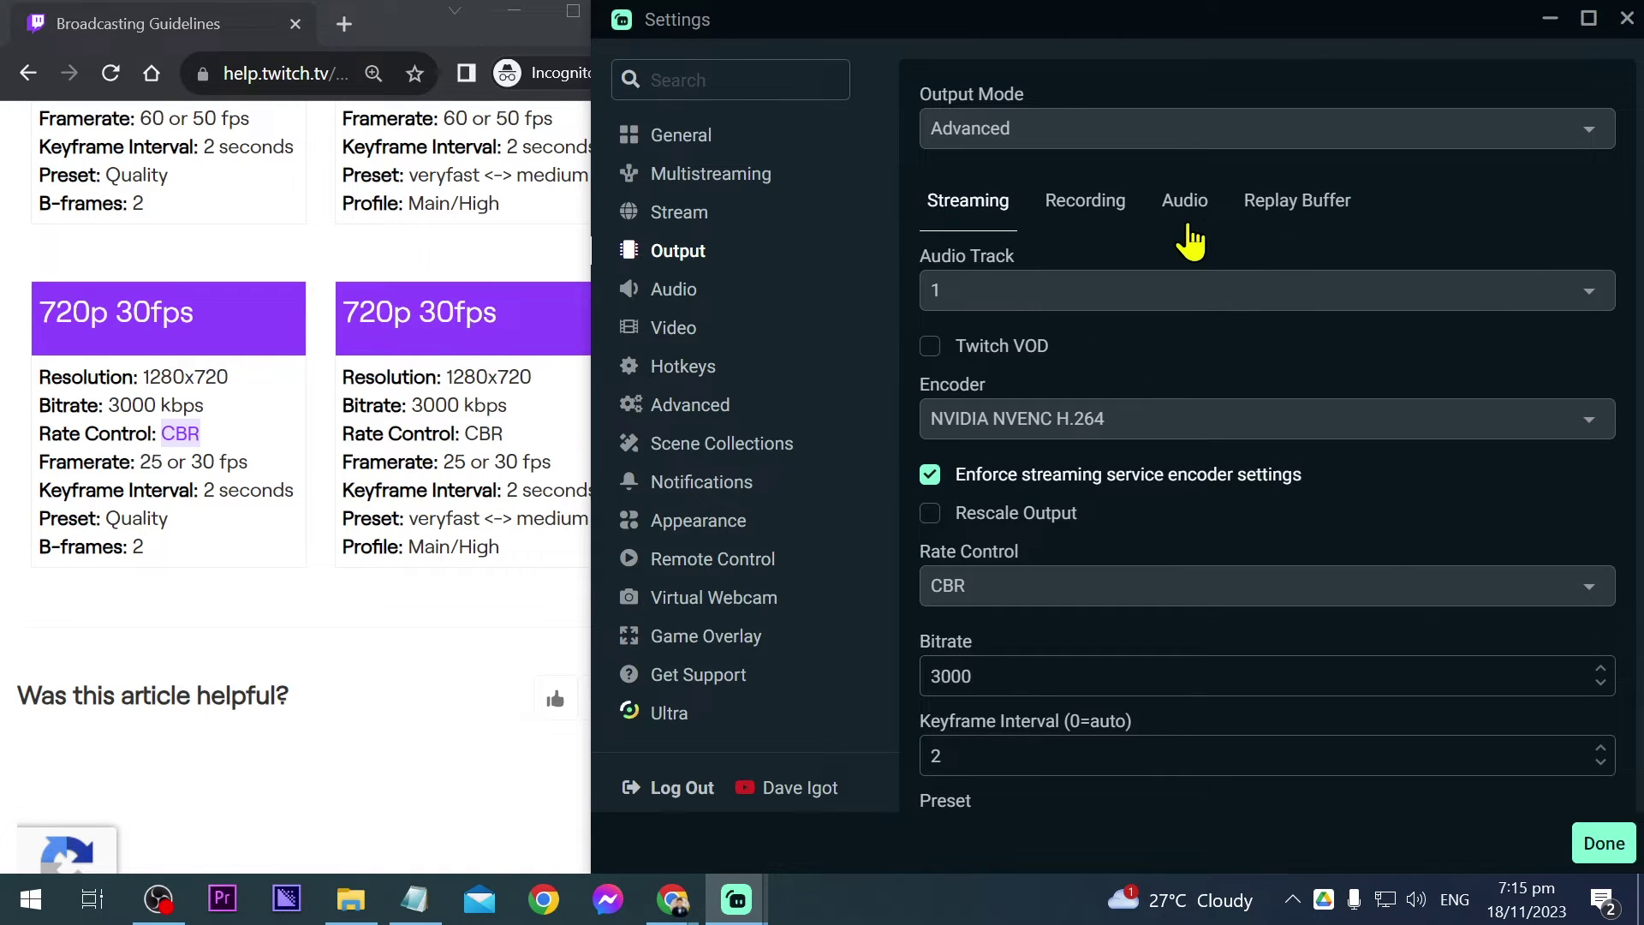
left_click(1189, 229)
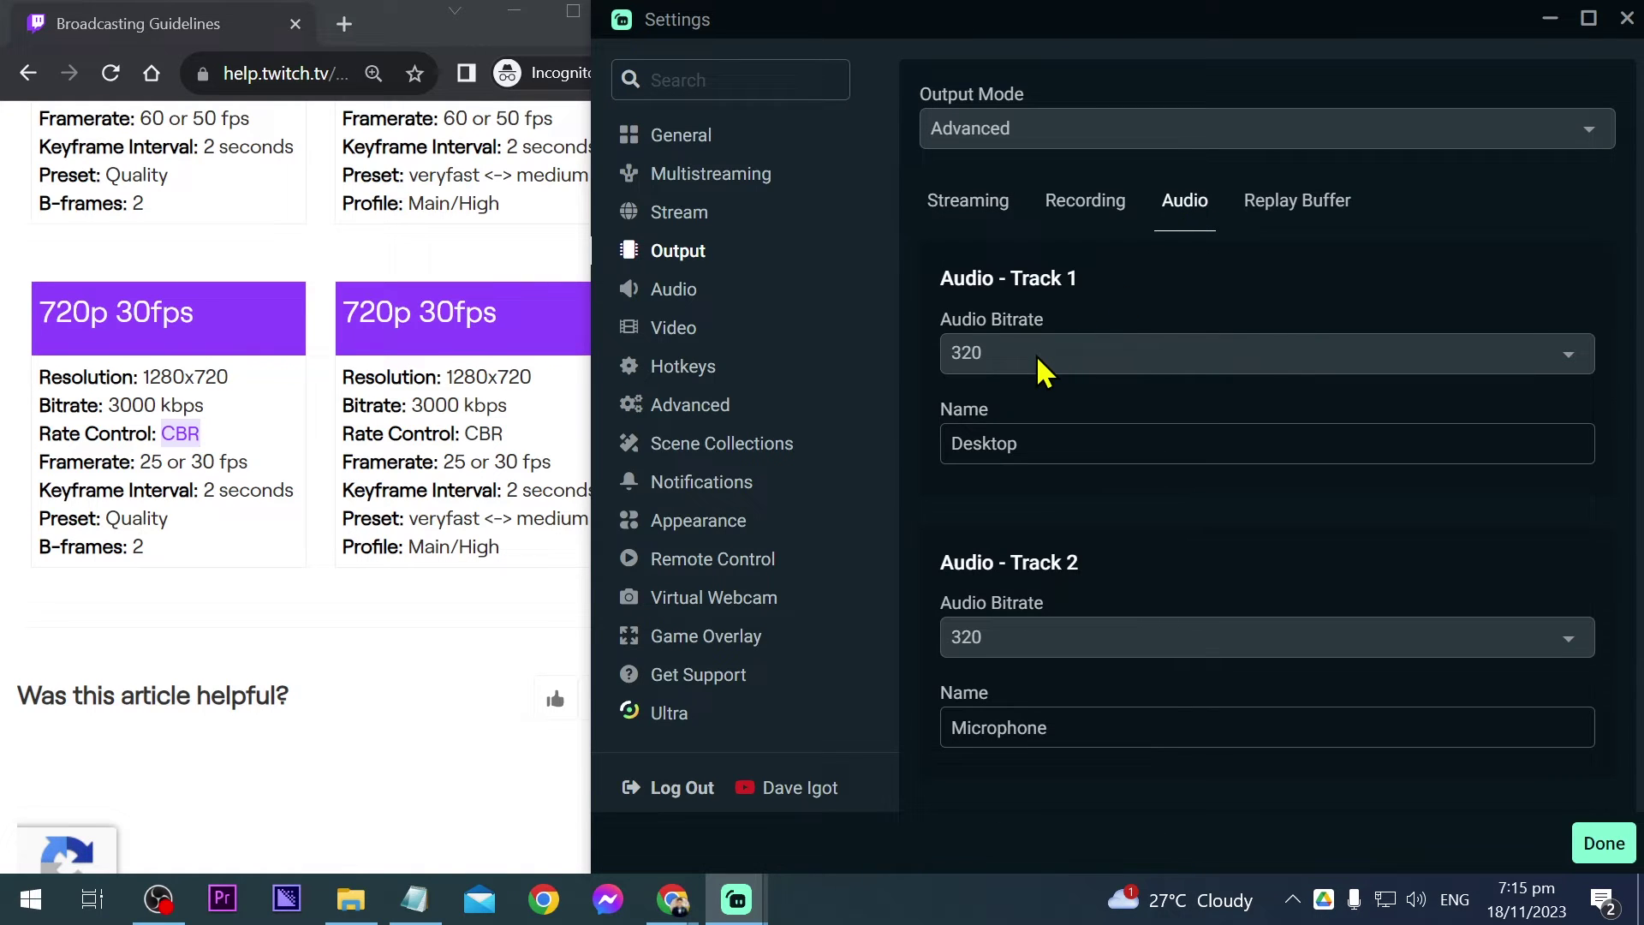
left_click(1039, 364)
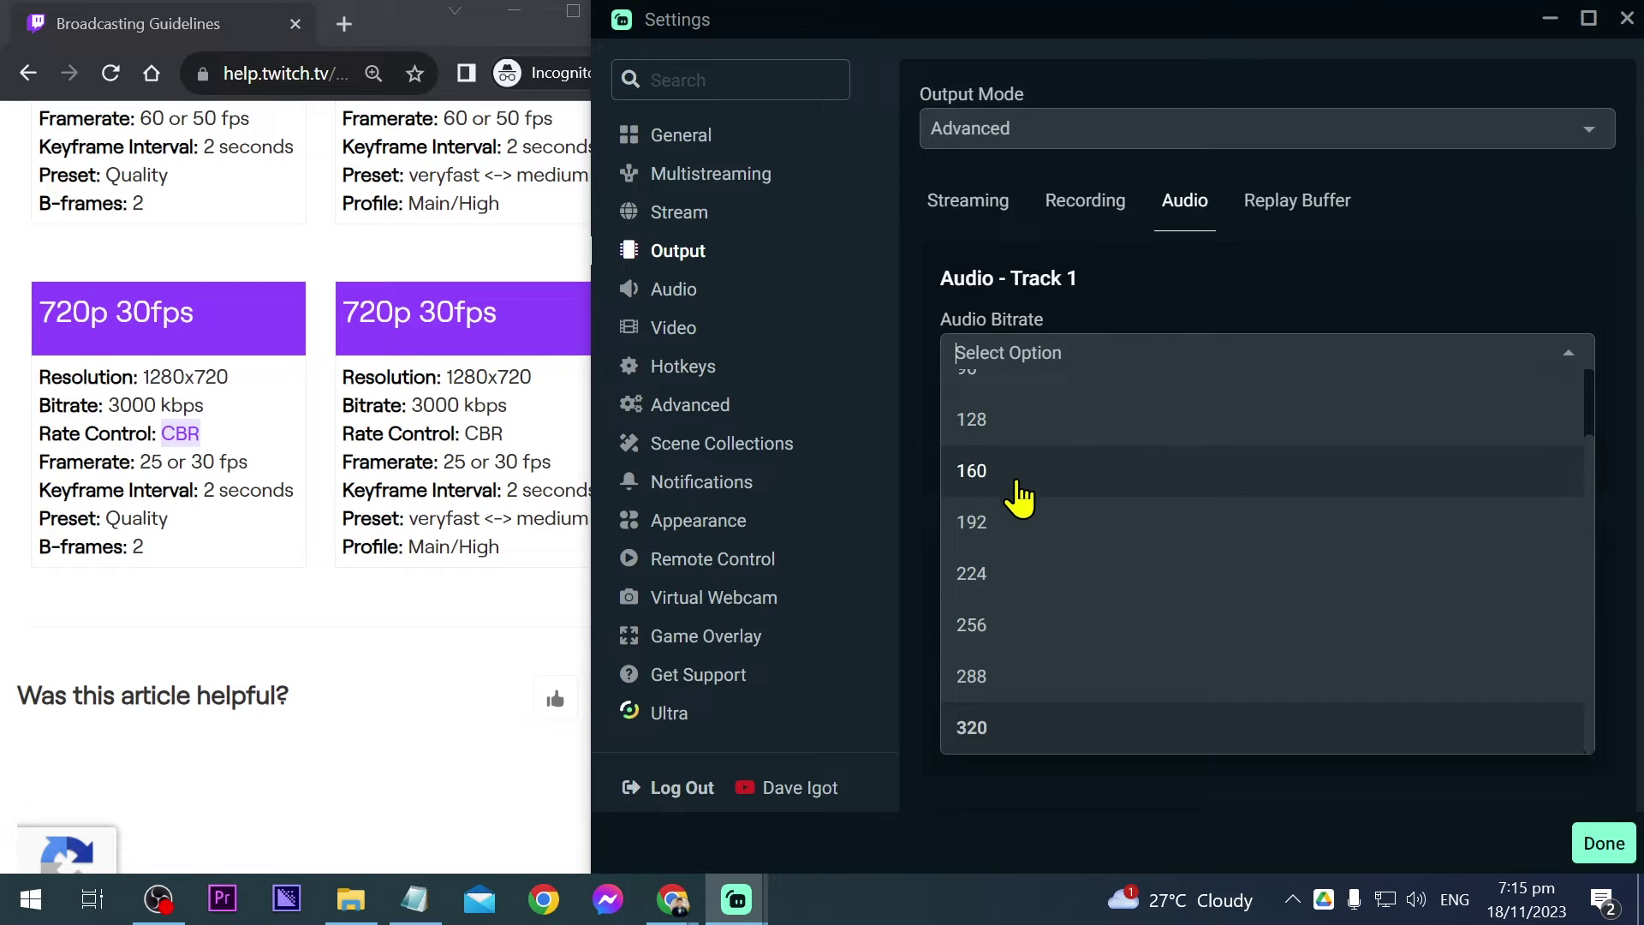
left_click(1017, 480)
left_click(1023, 635)
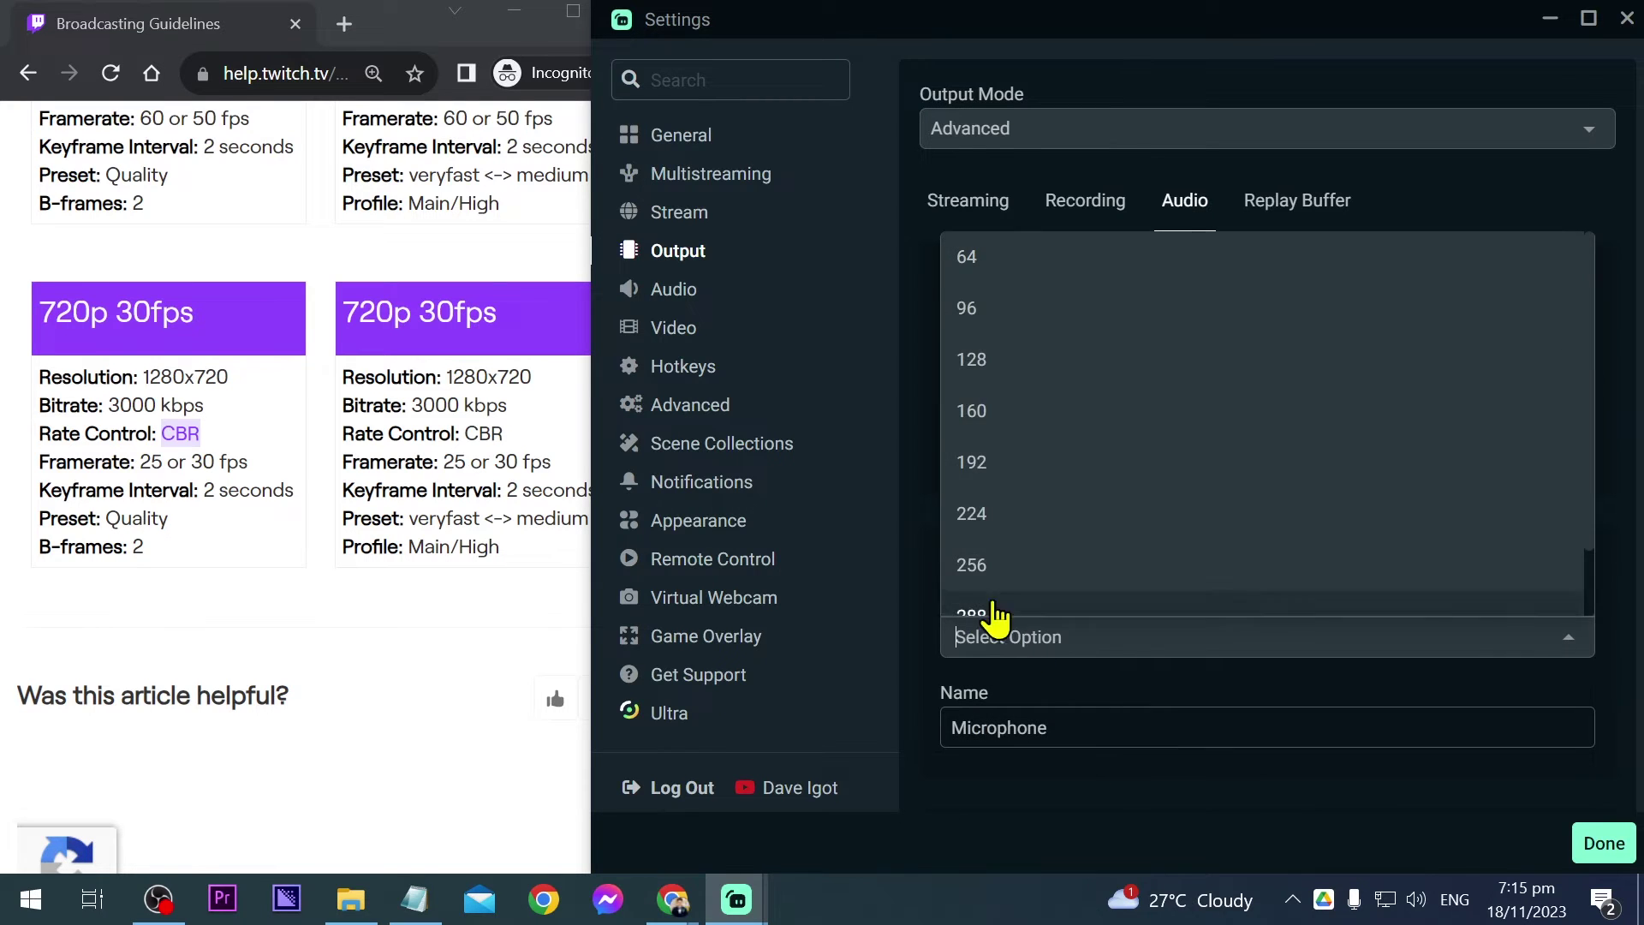
left_click(991, 420)
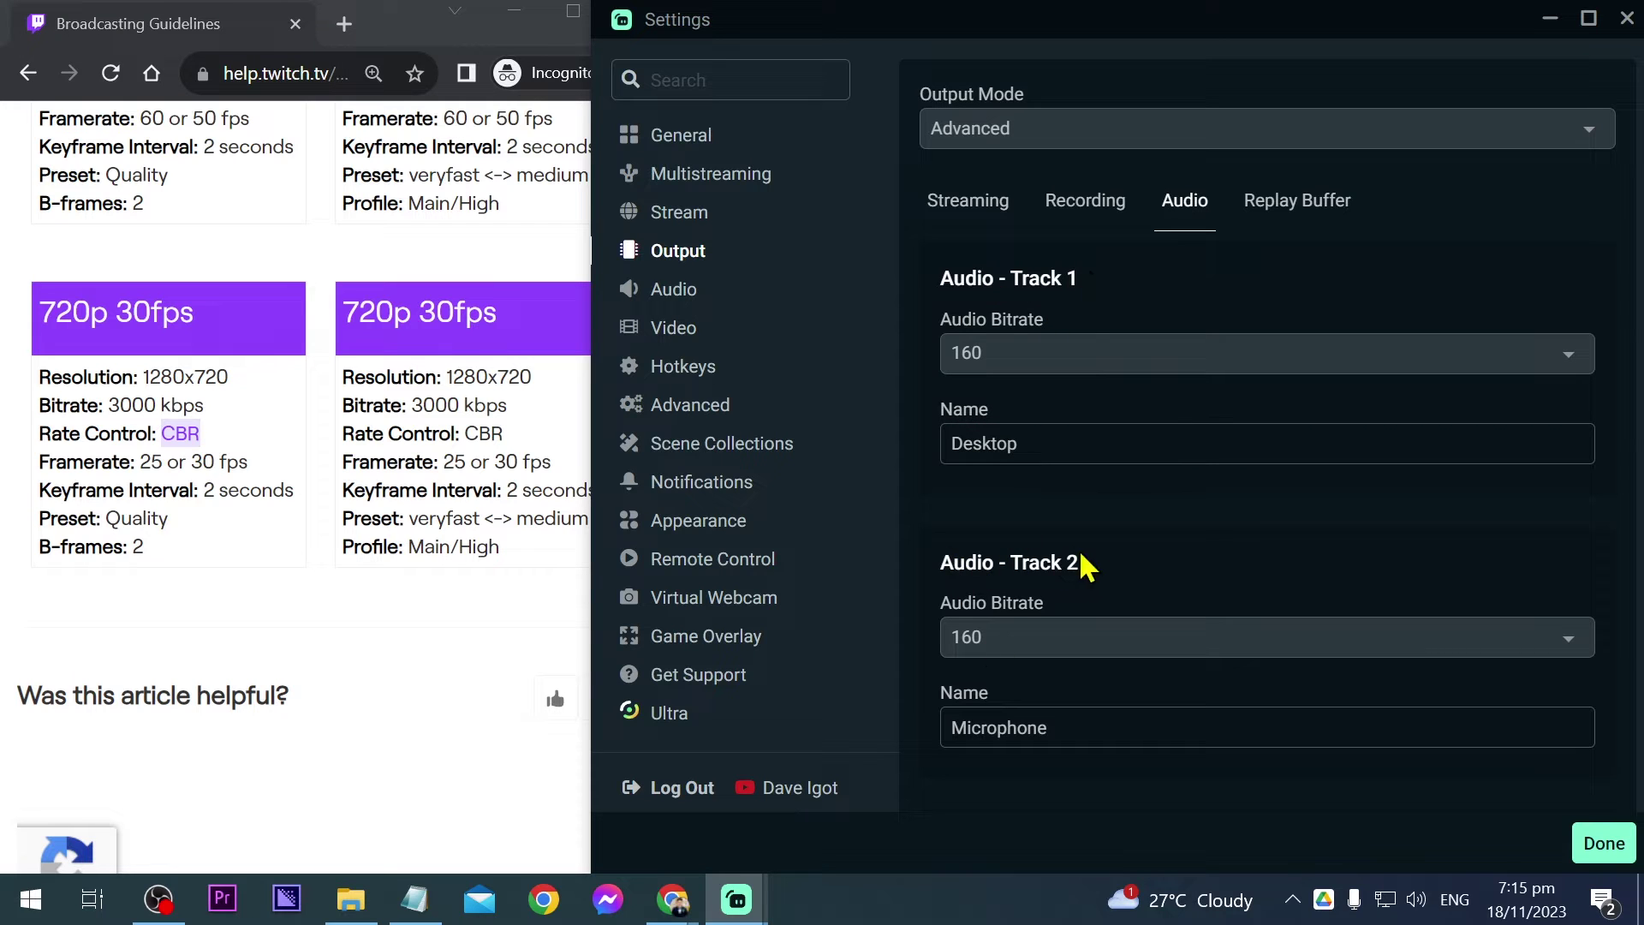
double_click(1075, 728)
left_click(1062, 596)
scroll(1062, 596, "down", 9)
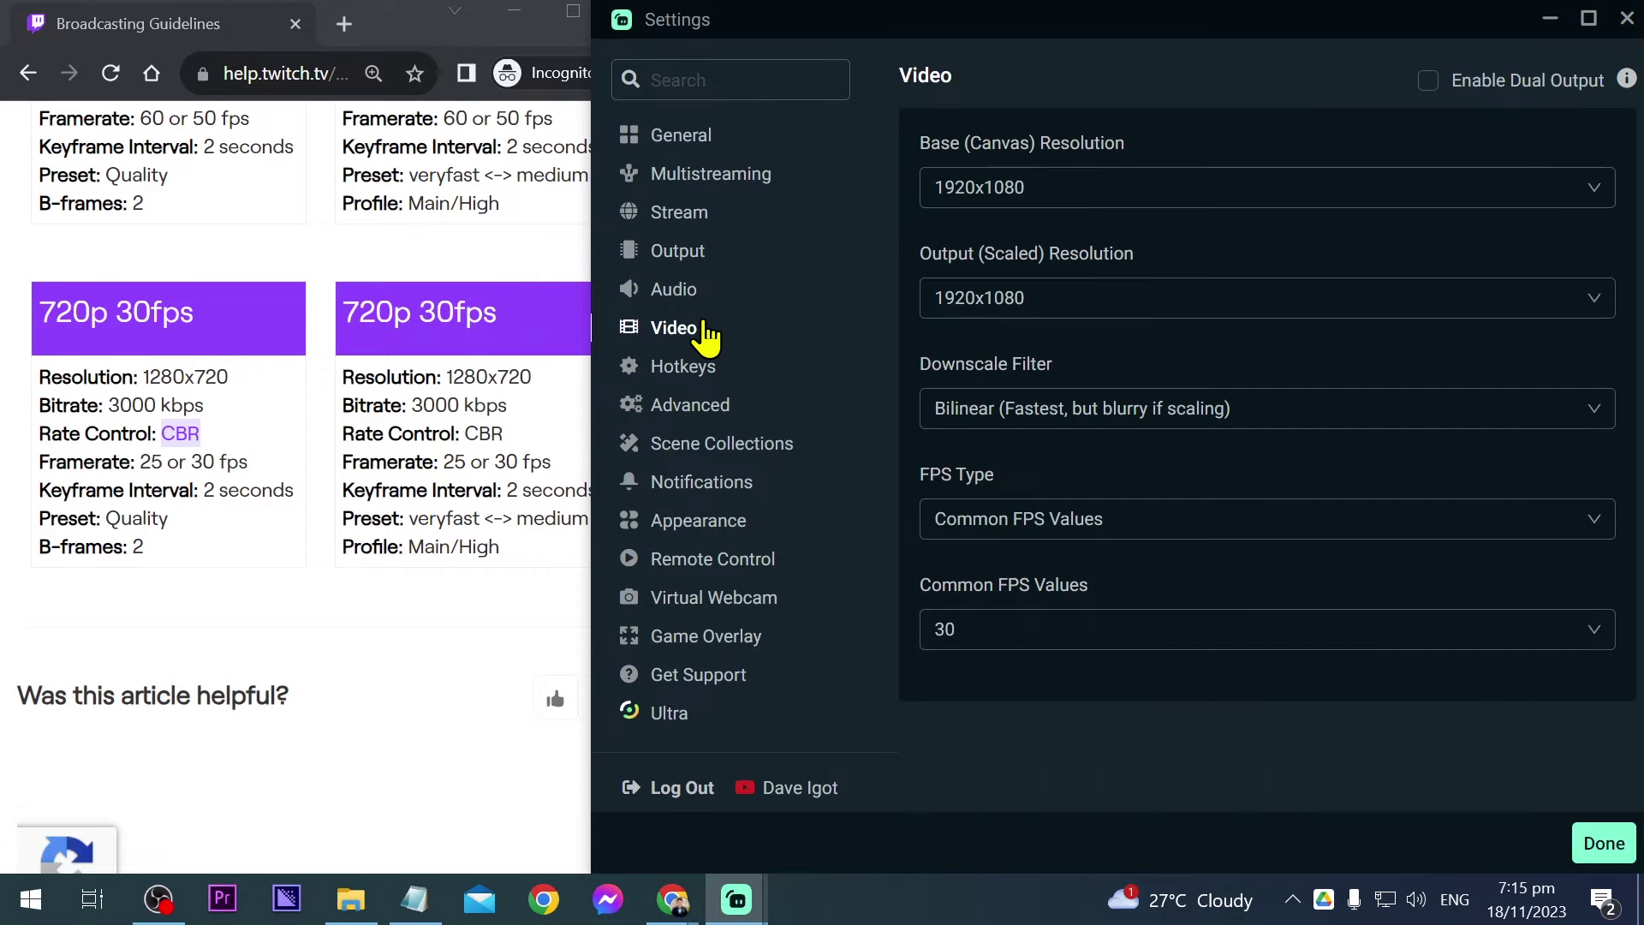
Step: In the video settings, keep the base canvas resolution at 1920x1080 and set the output (scaled) resolution to 1280x720
left_click(1031, 193)
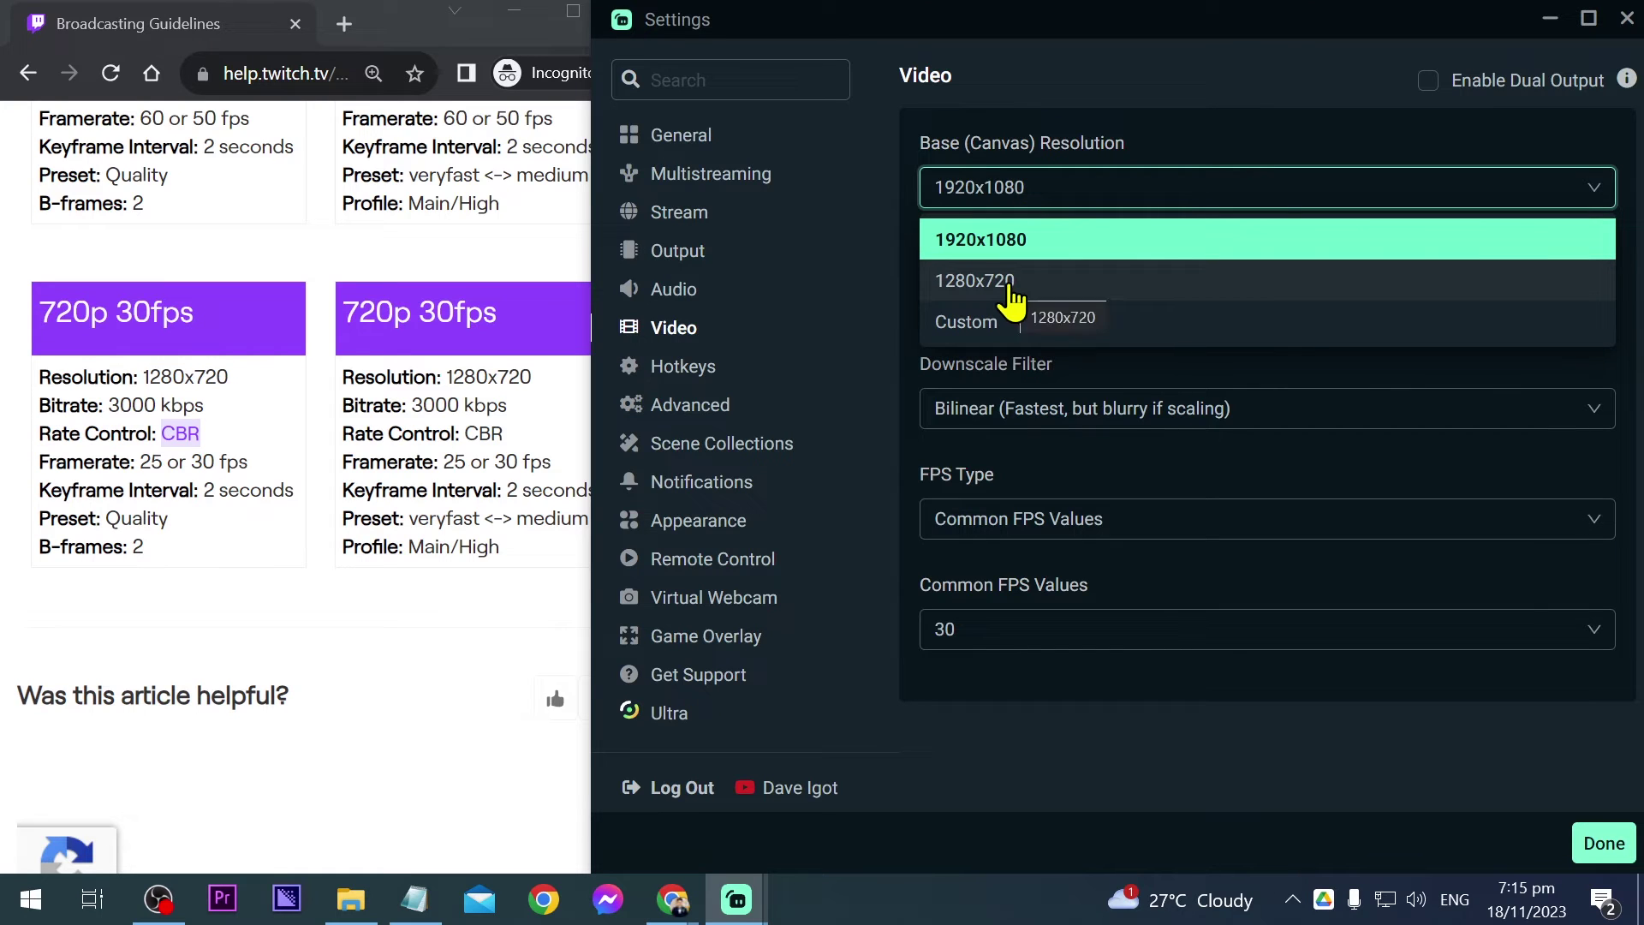
left_click(1094, 124)
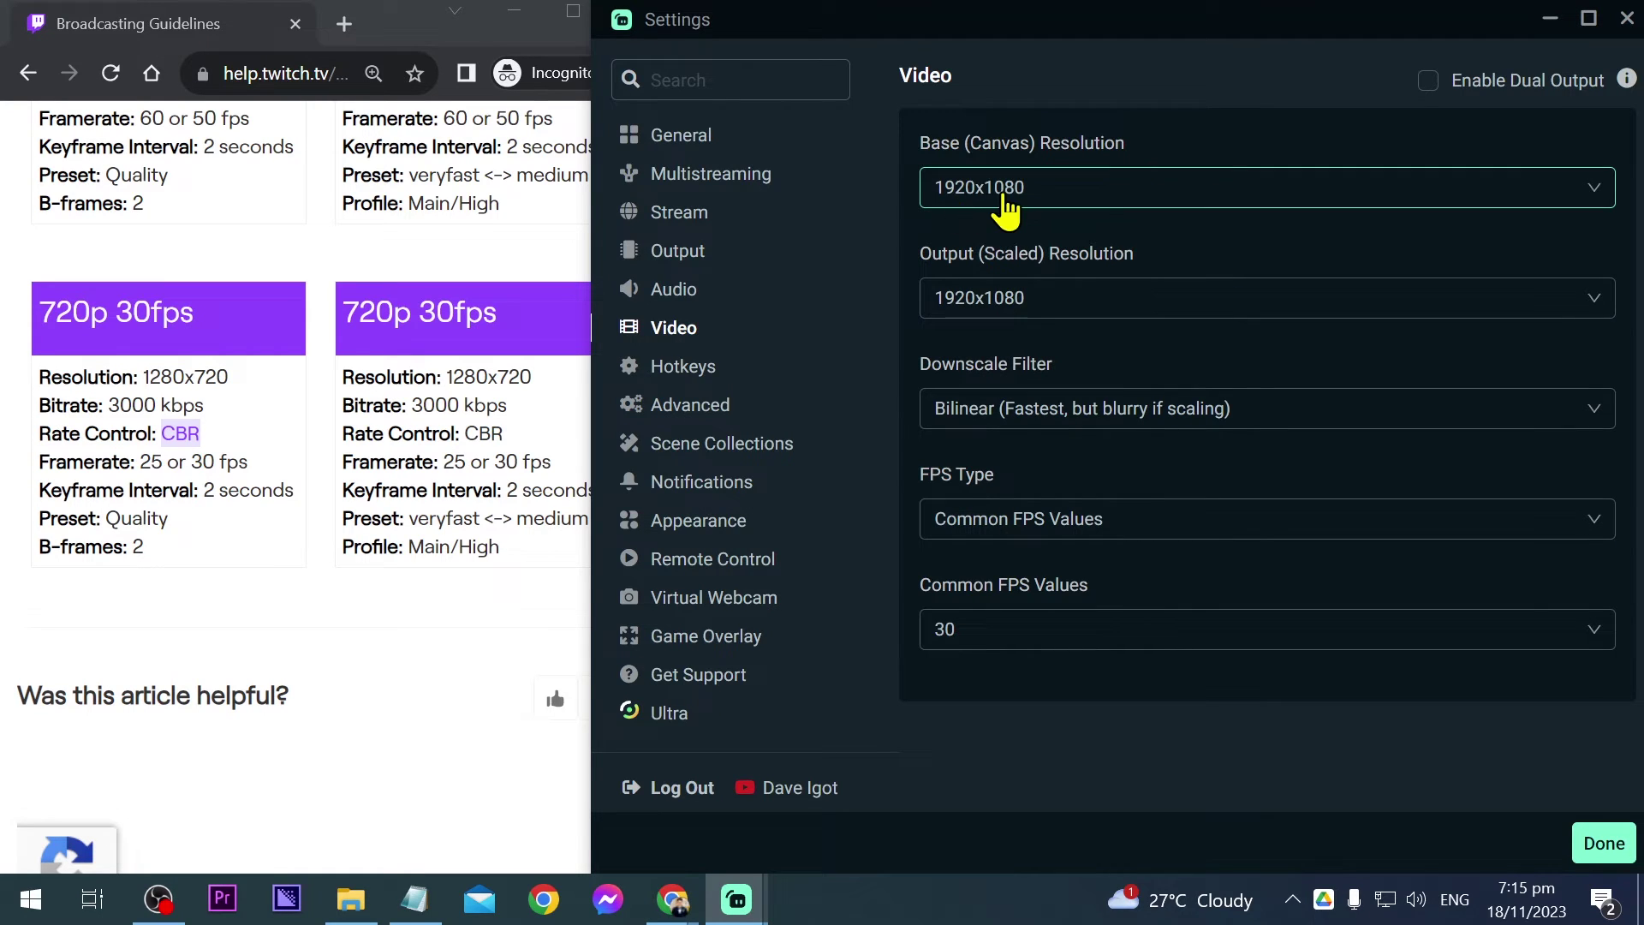
left_click(1073, 308)
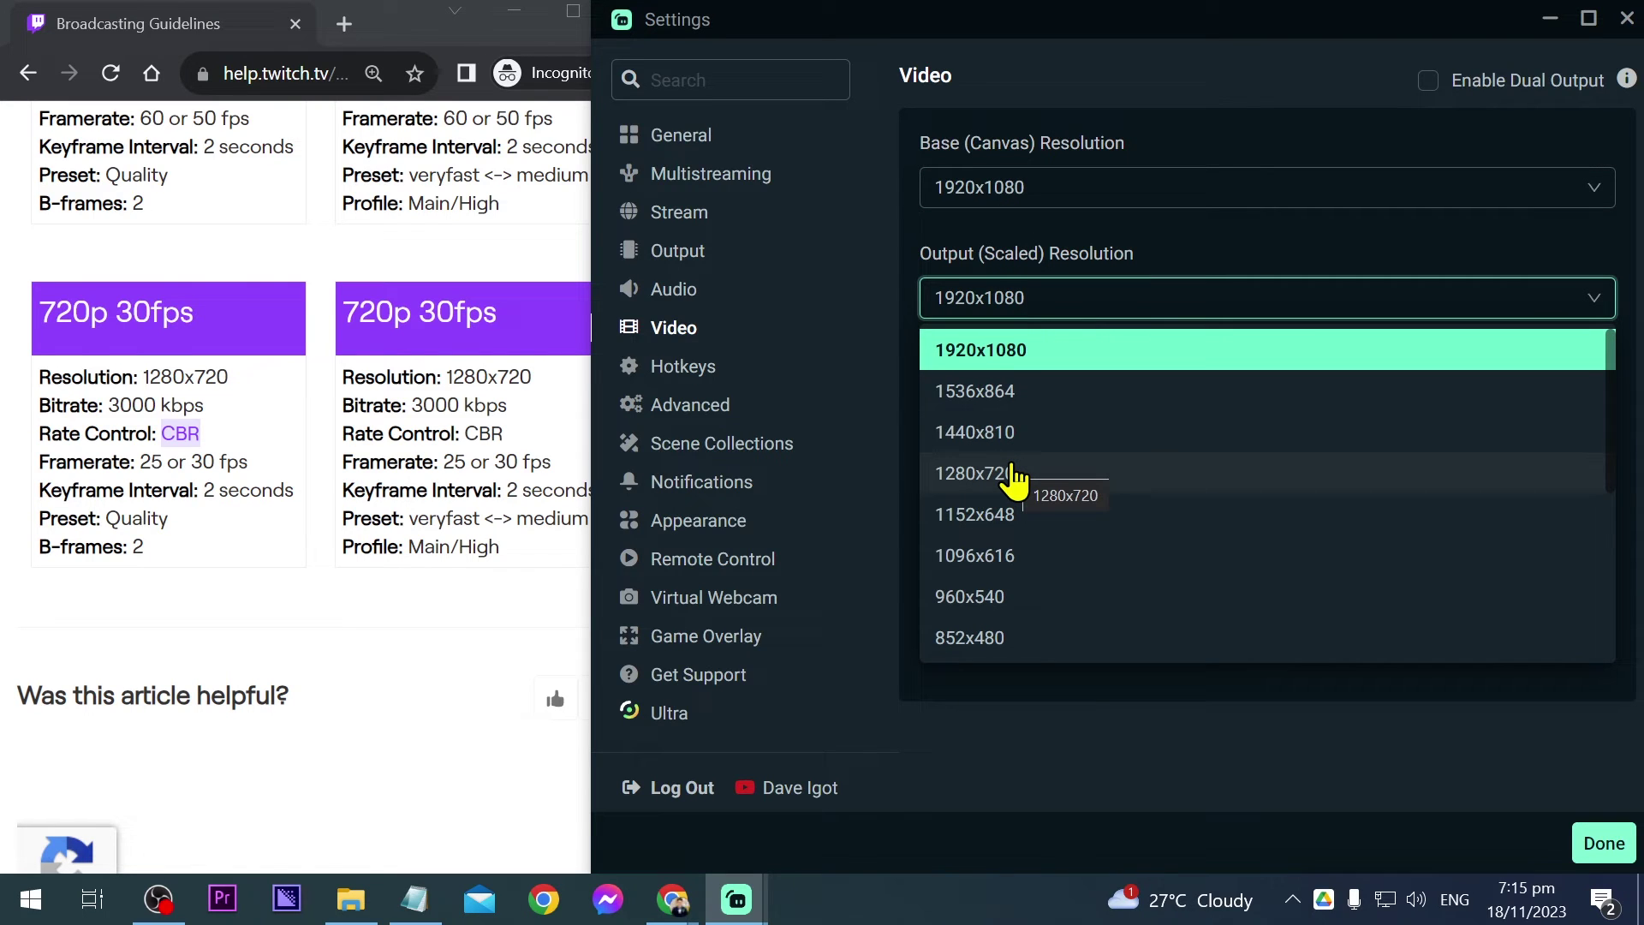
left_click(1052, 484)
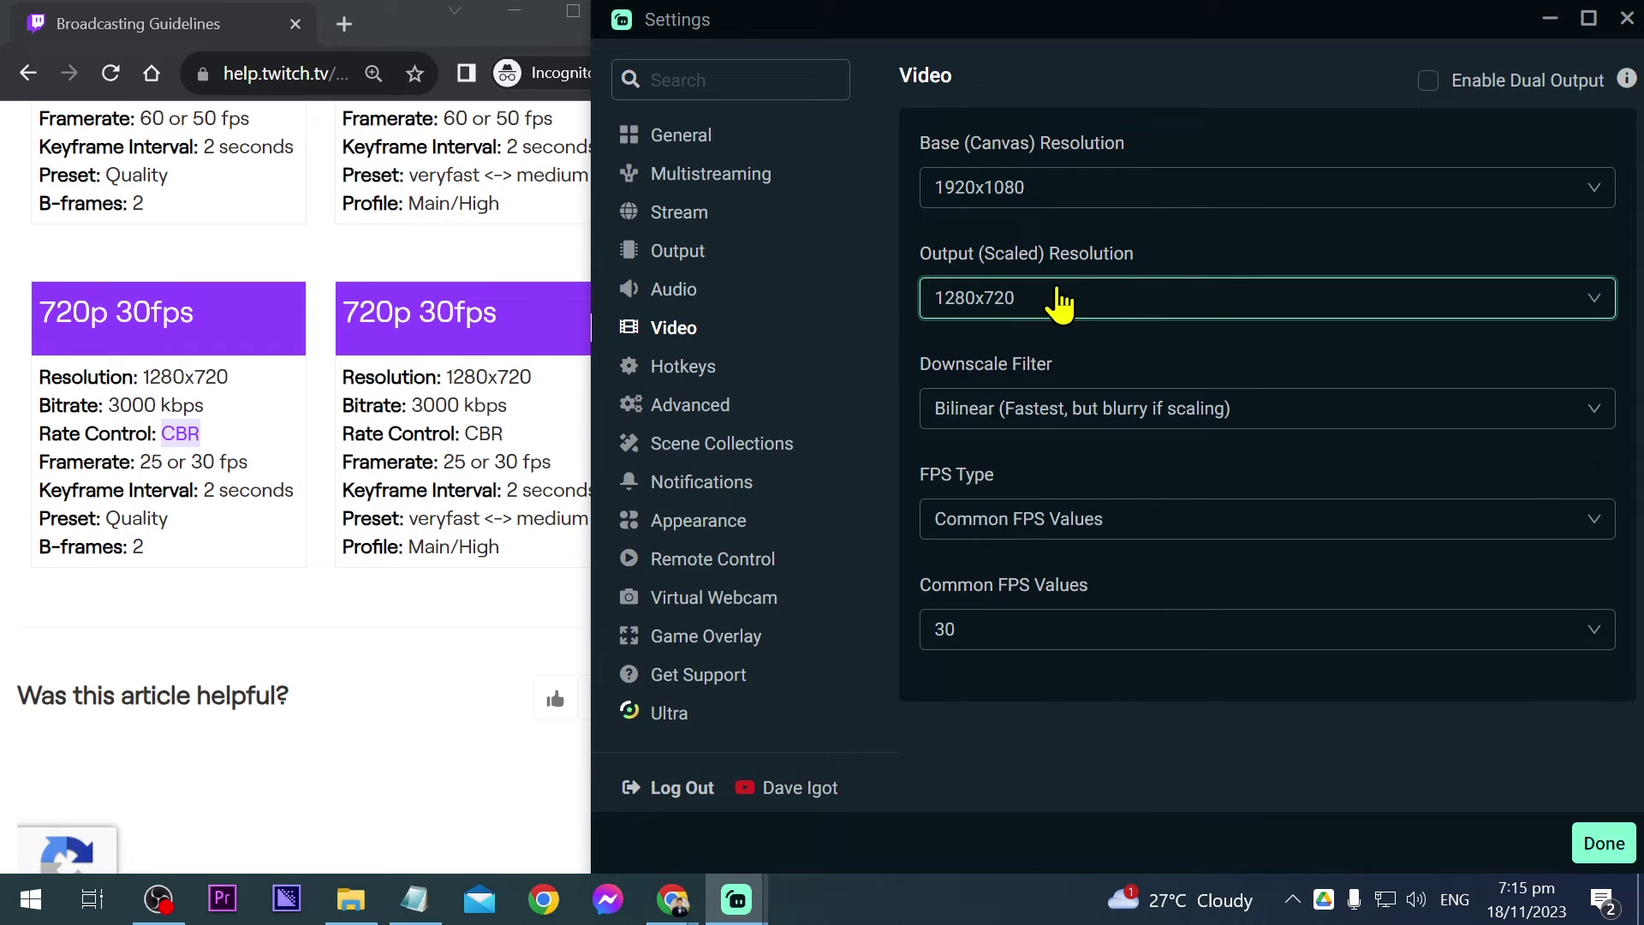
Step: Set the video downscale filter to Bicubic (Sharpened scaling, 16 samples)
left_click(1052, 367)
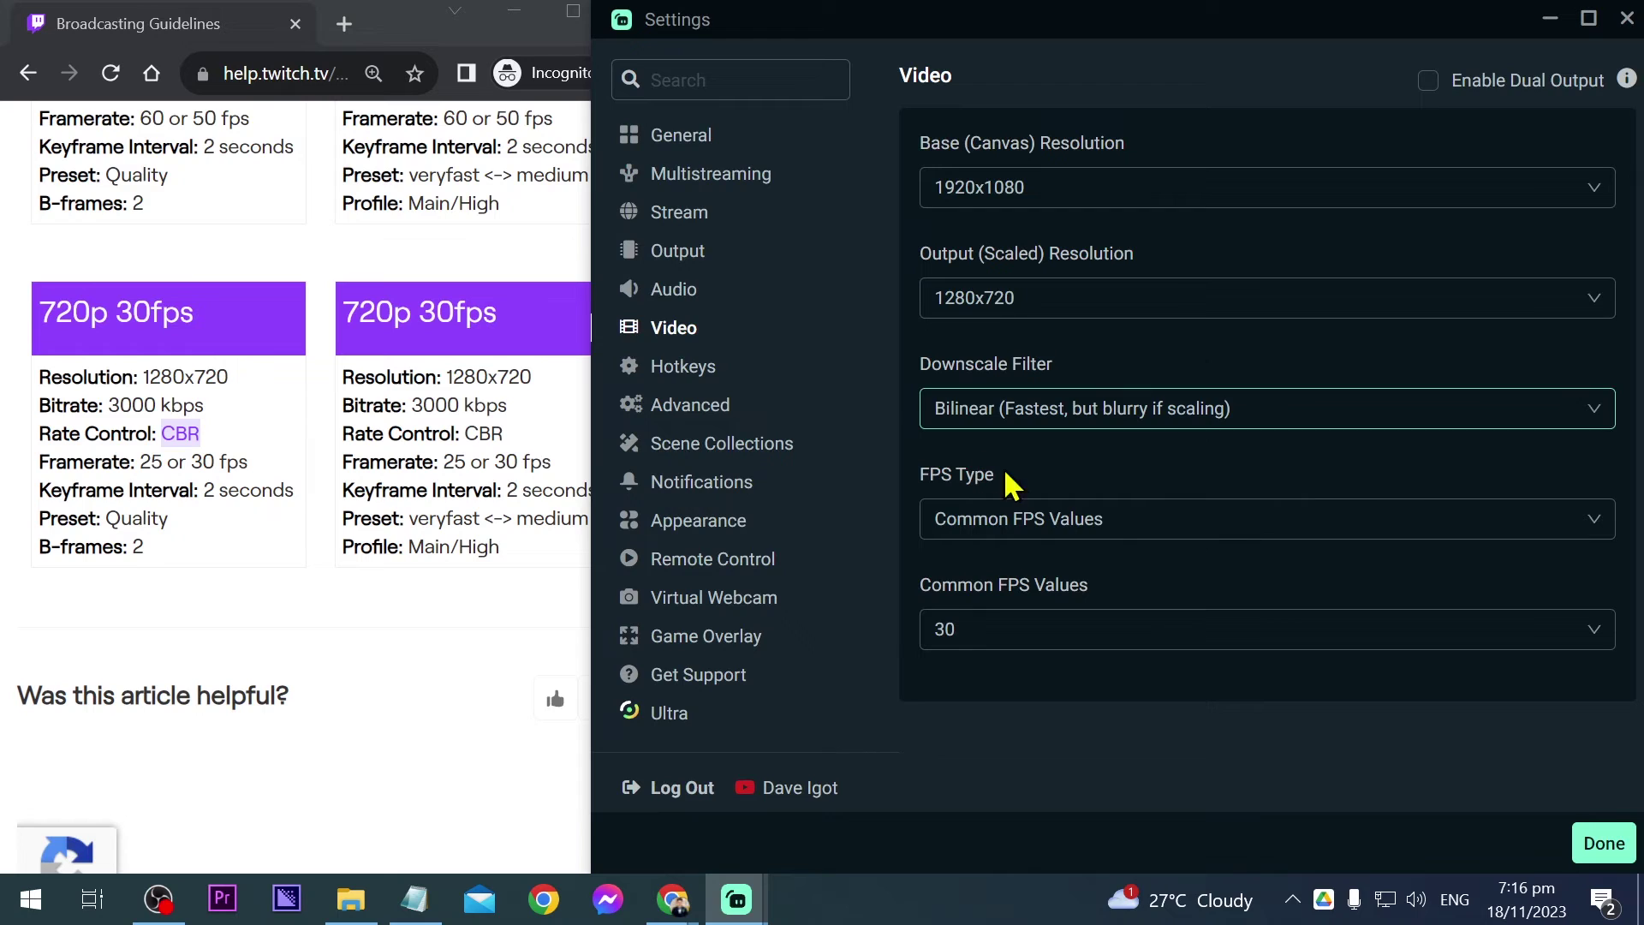
left_click(1007, 411)
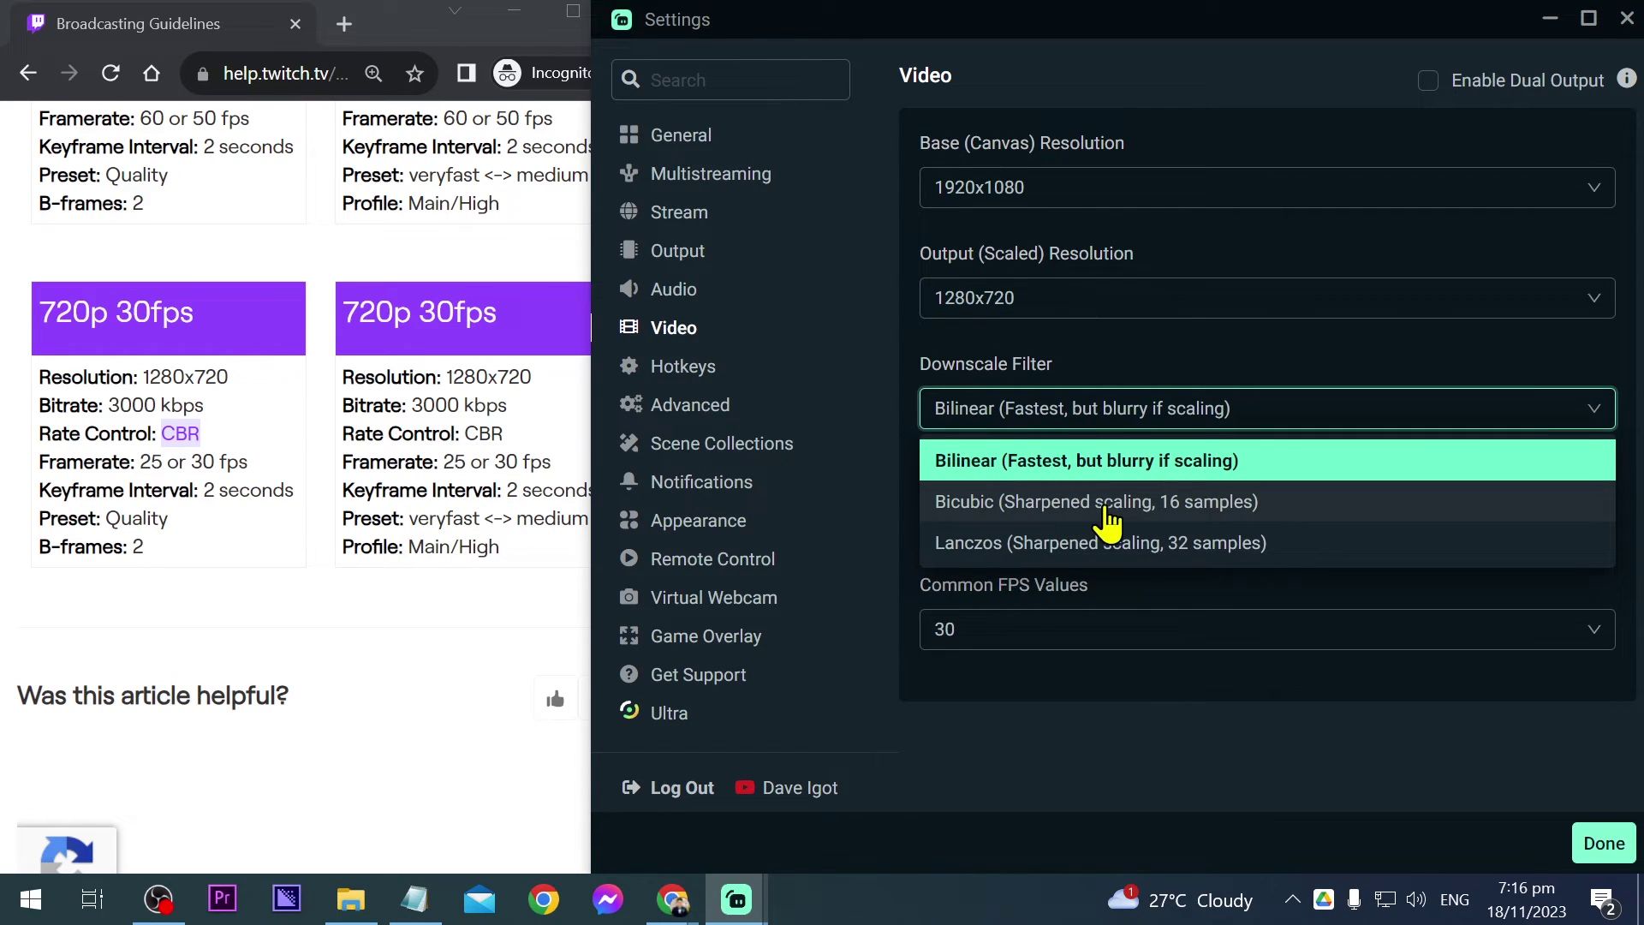
left_click(1140, 505)
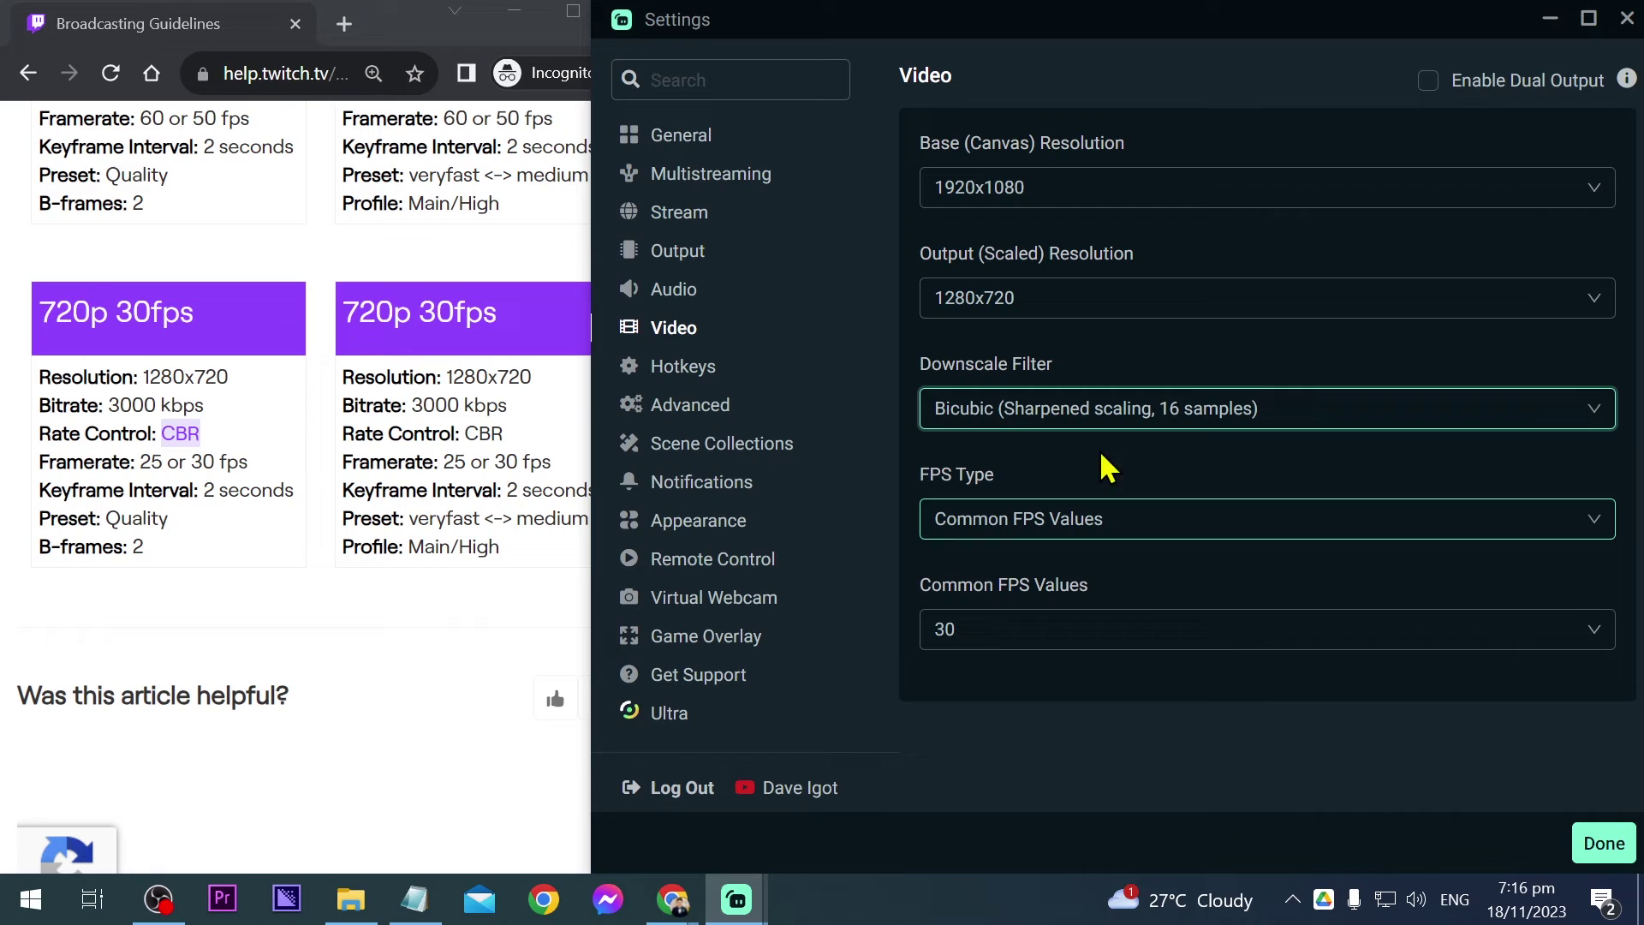
left_click(981, 428)
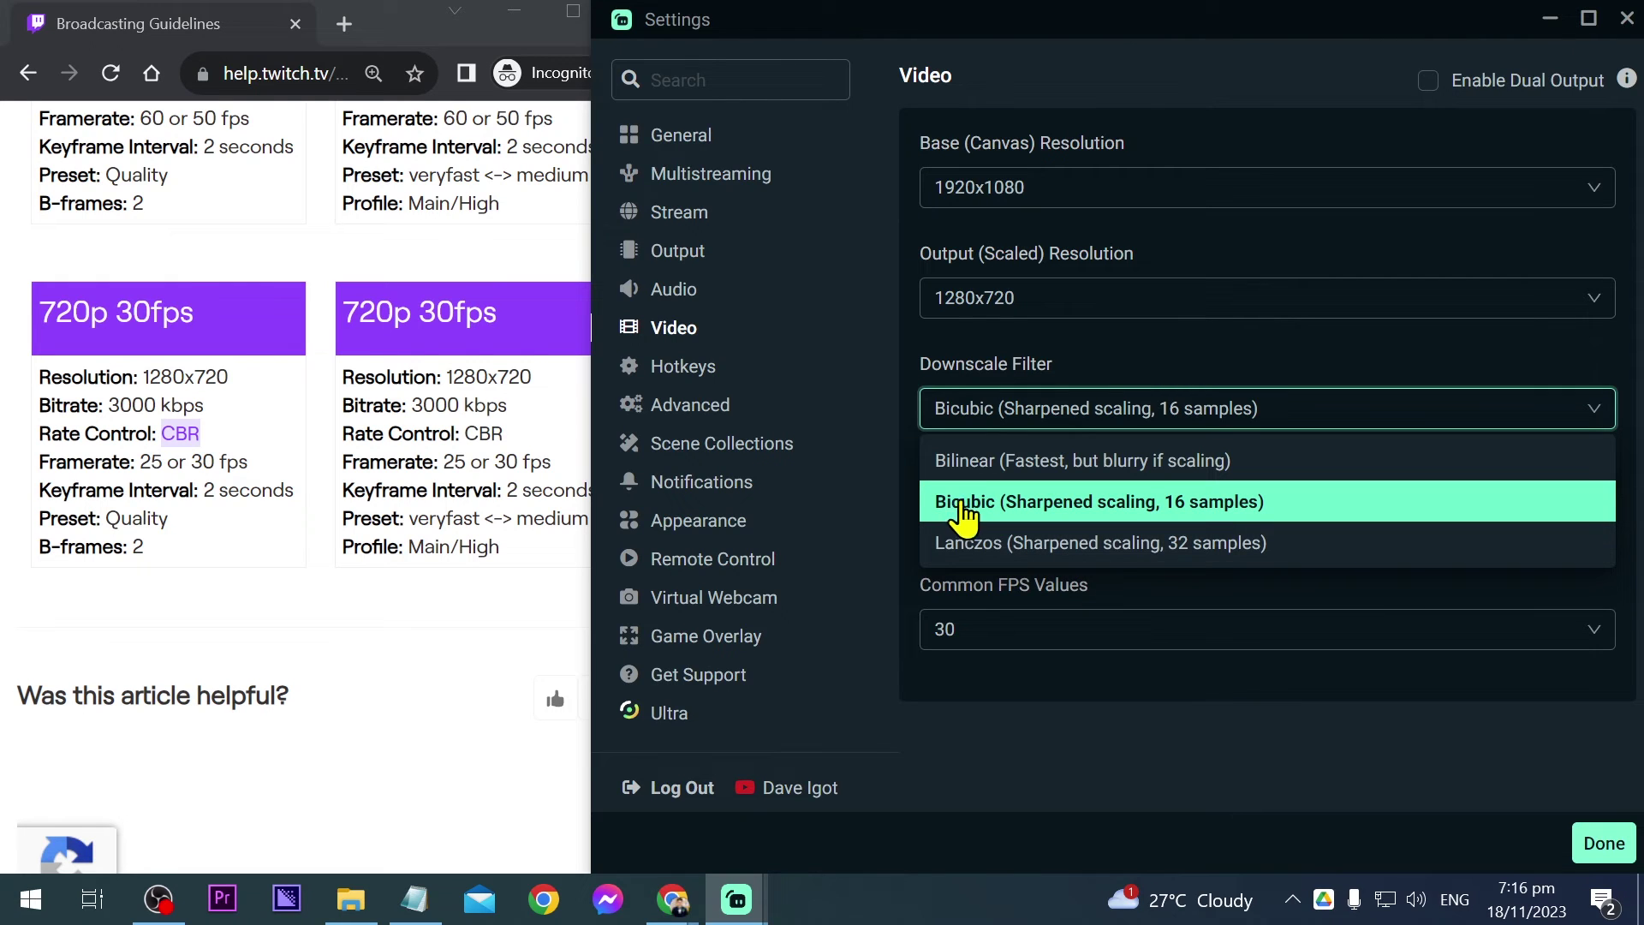
left_click(1065, 507)
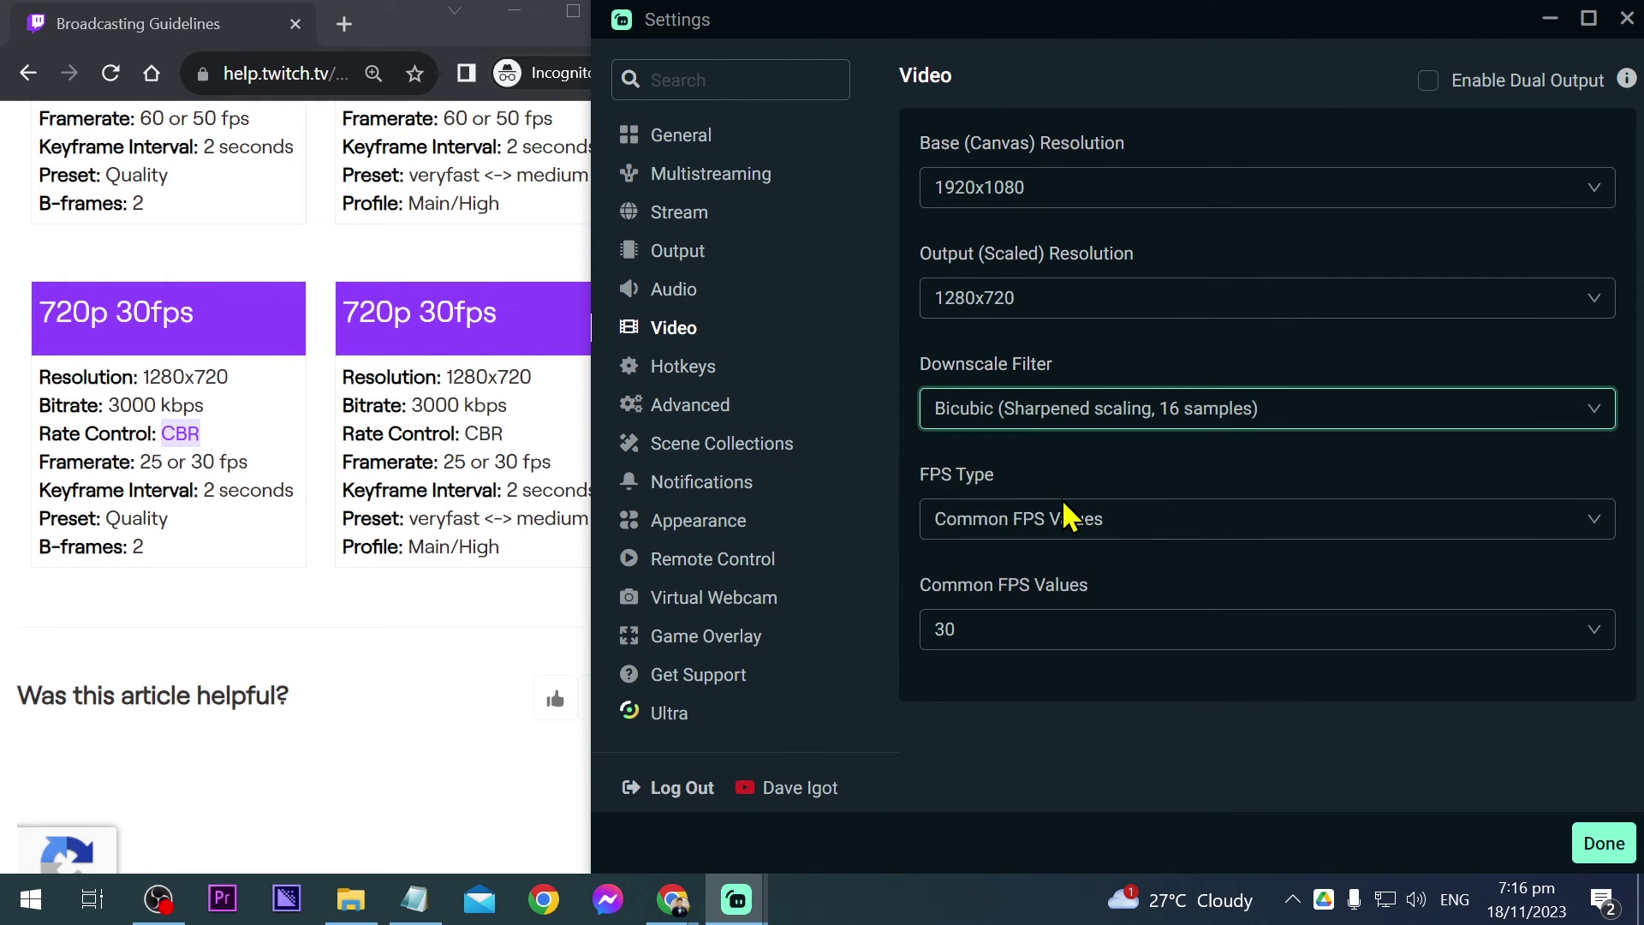
Step: Try the Bilinear downscale filter, and restore Bicubic (Sharpened scaling, 16 samples)
left_click(1072, 420)
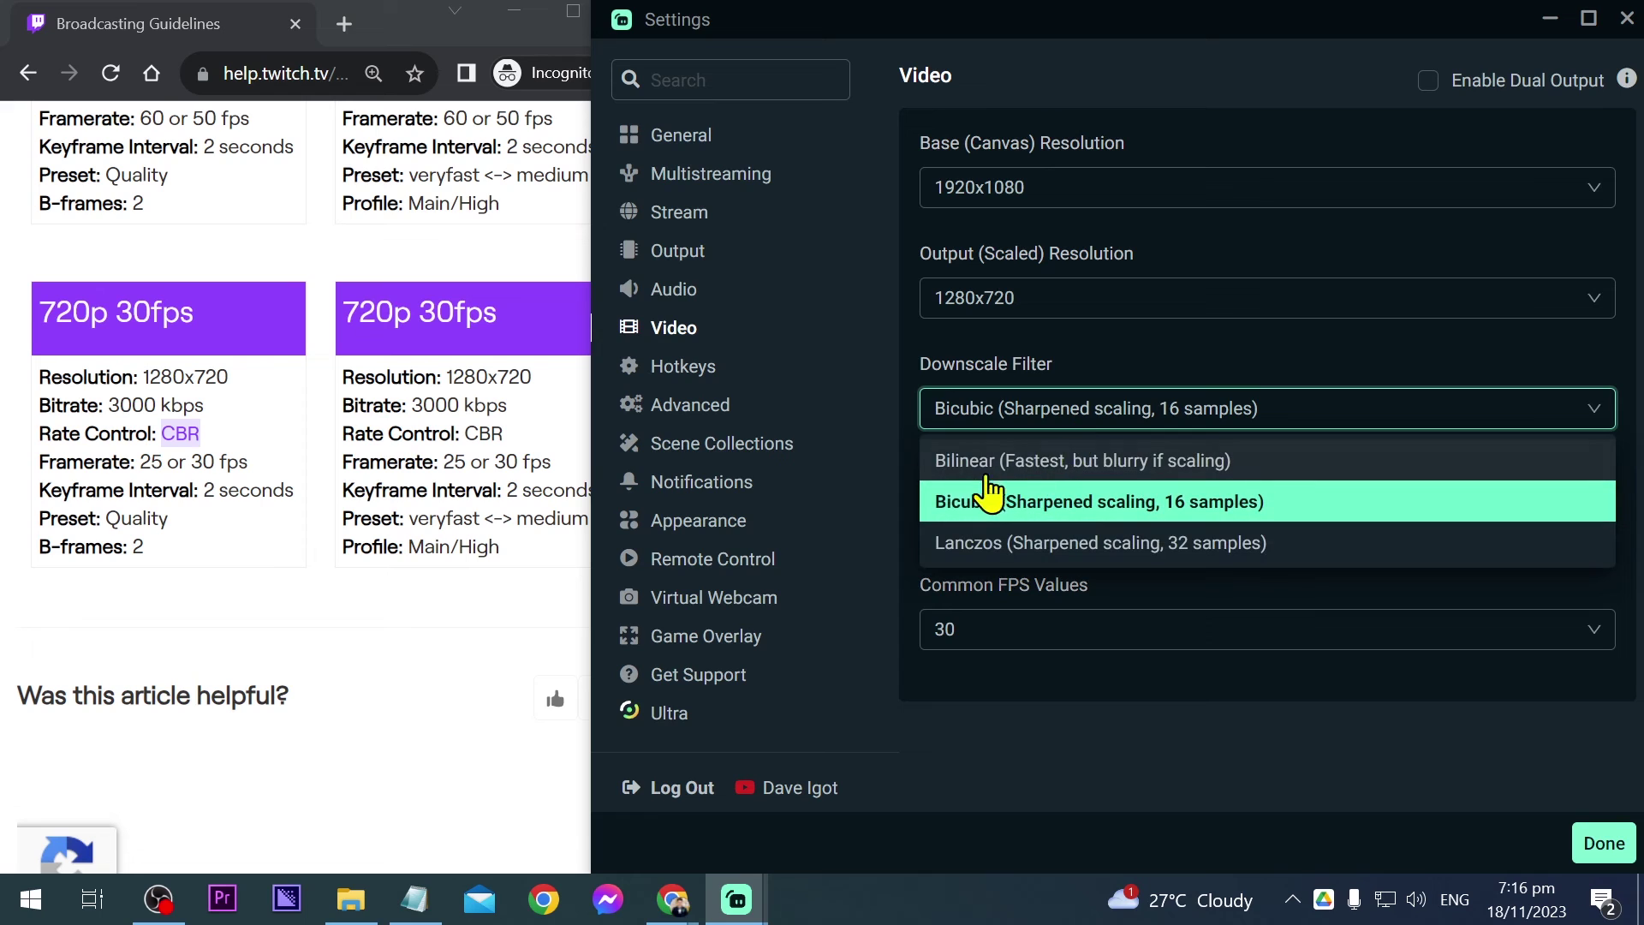
left_click(973, 467)
left_click(1047, 418)
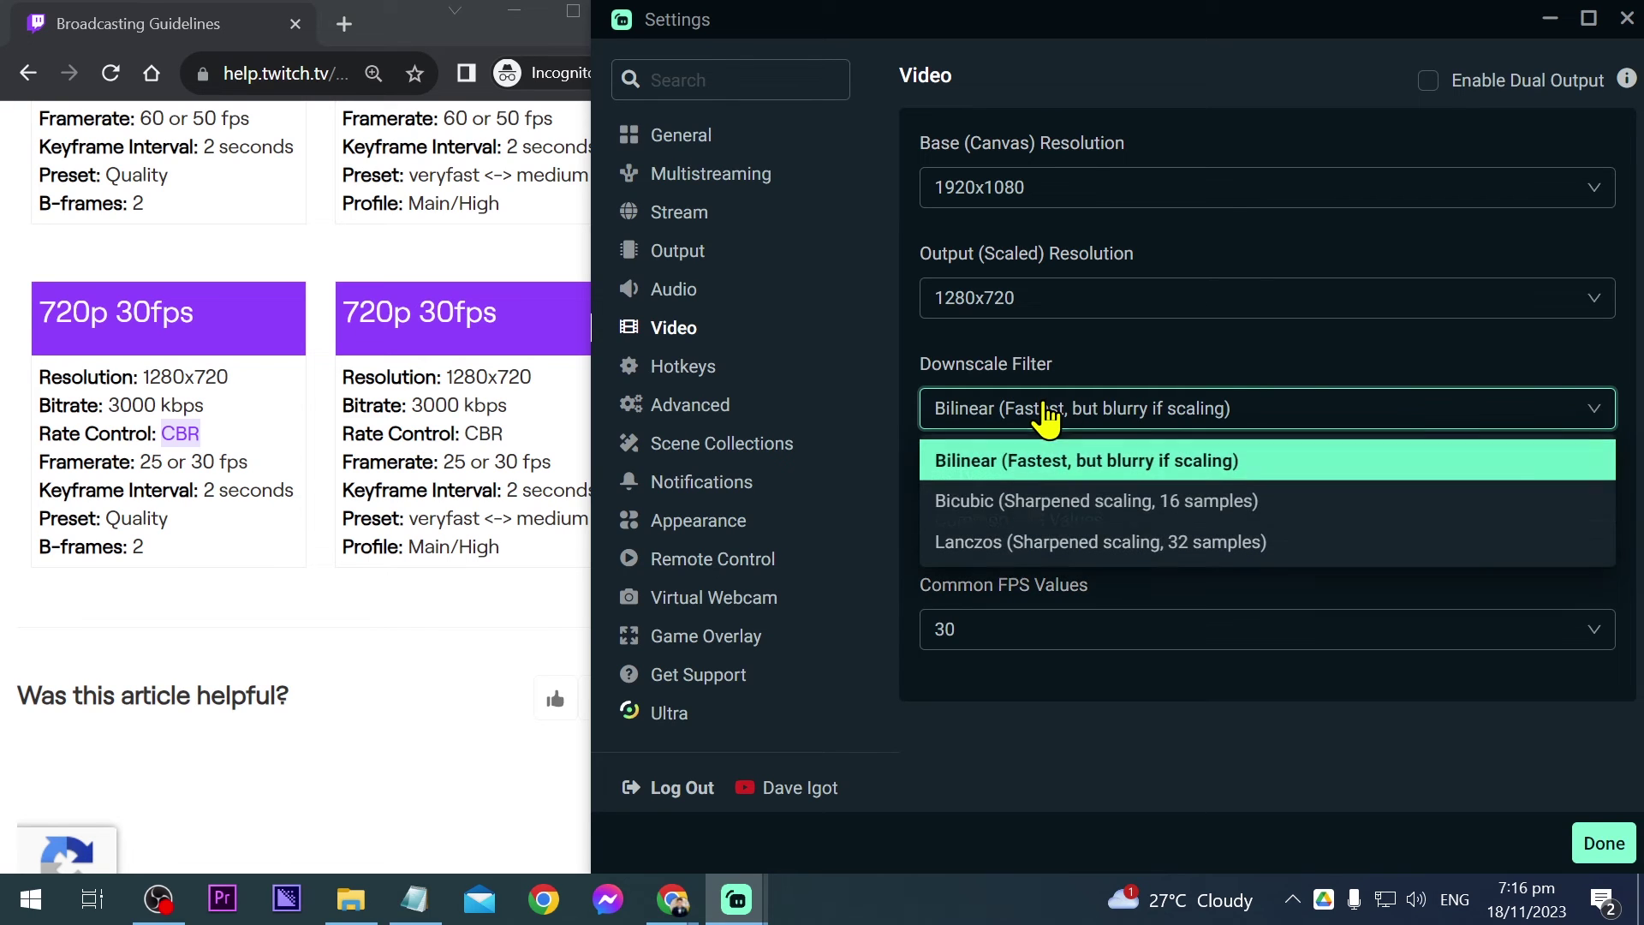
left_click(994, 505)
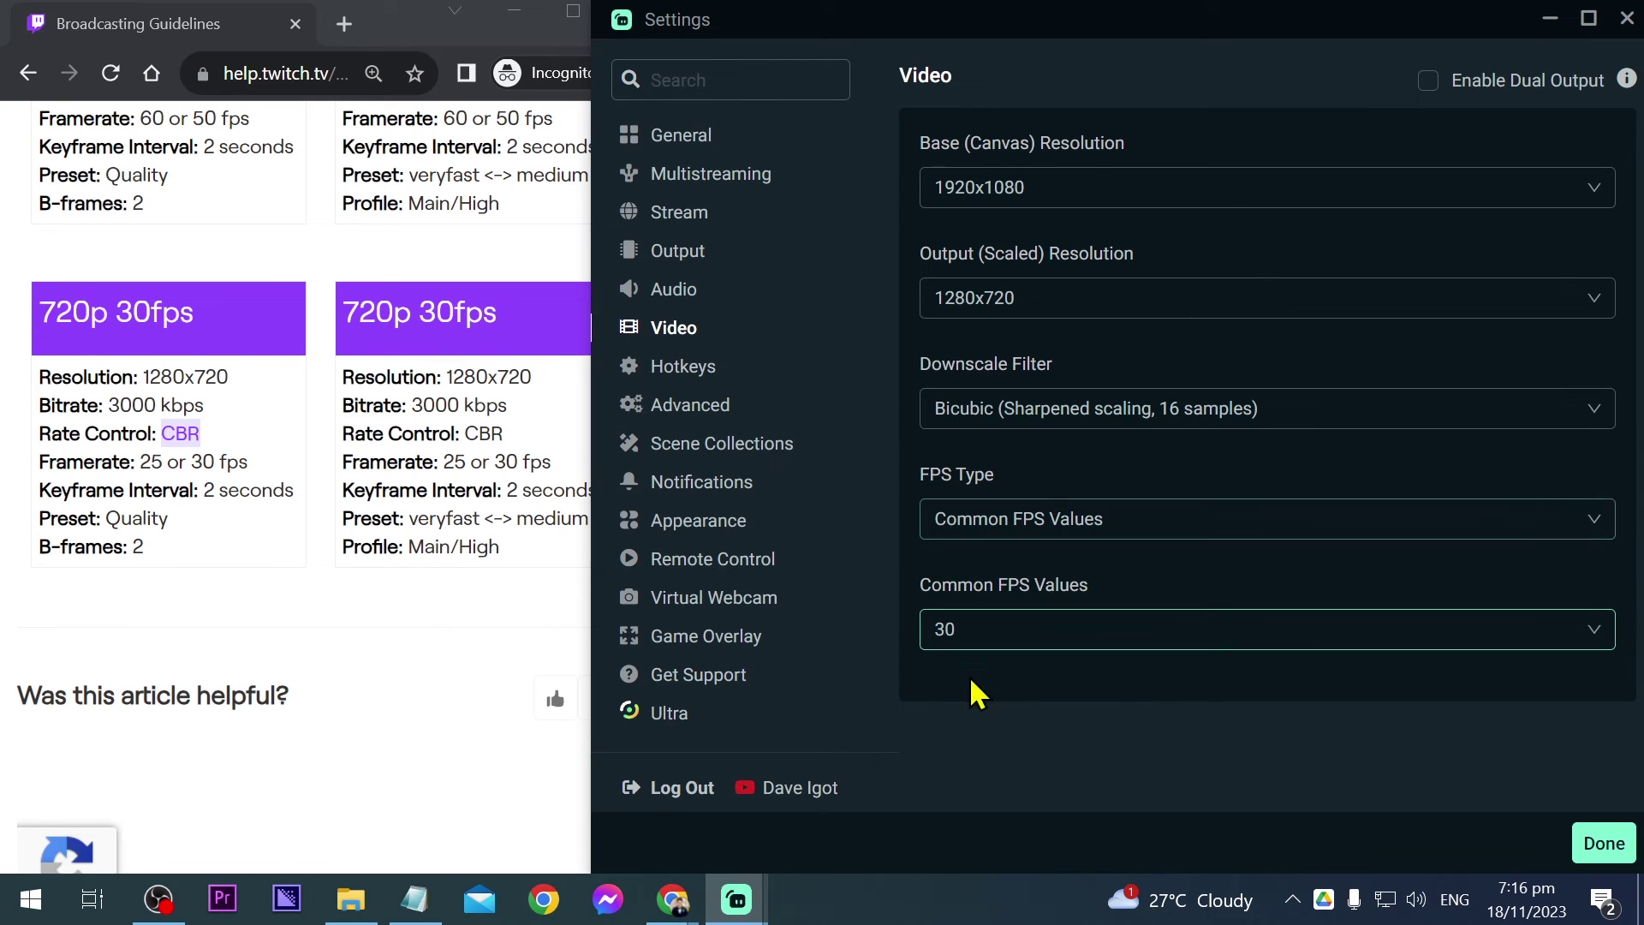
Step: Set the common FPS value to 25 and finish the settings
left_click(992, 640)
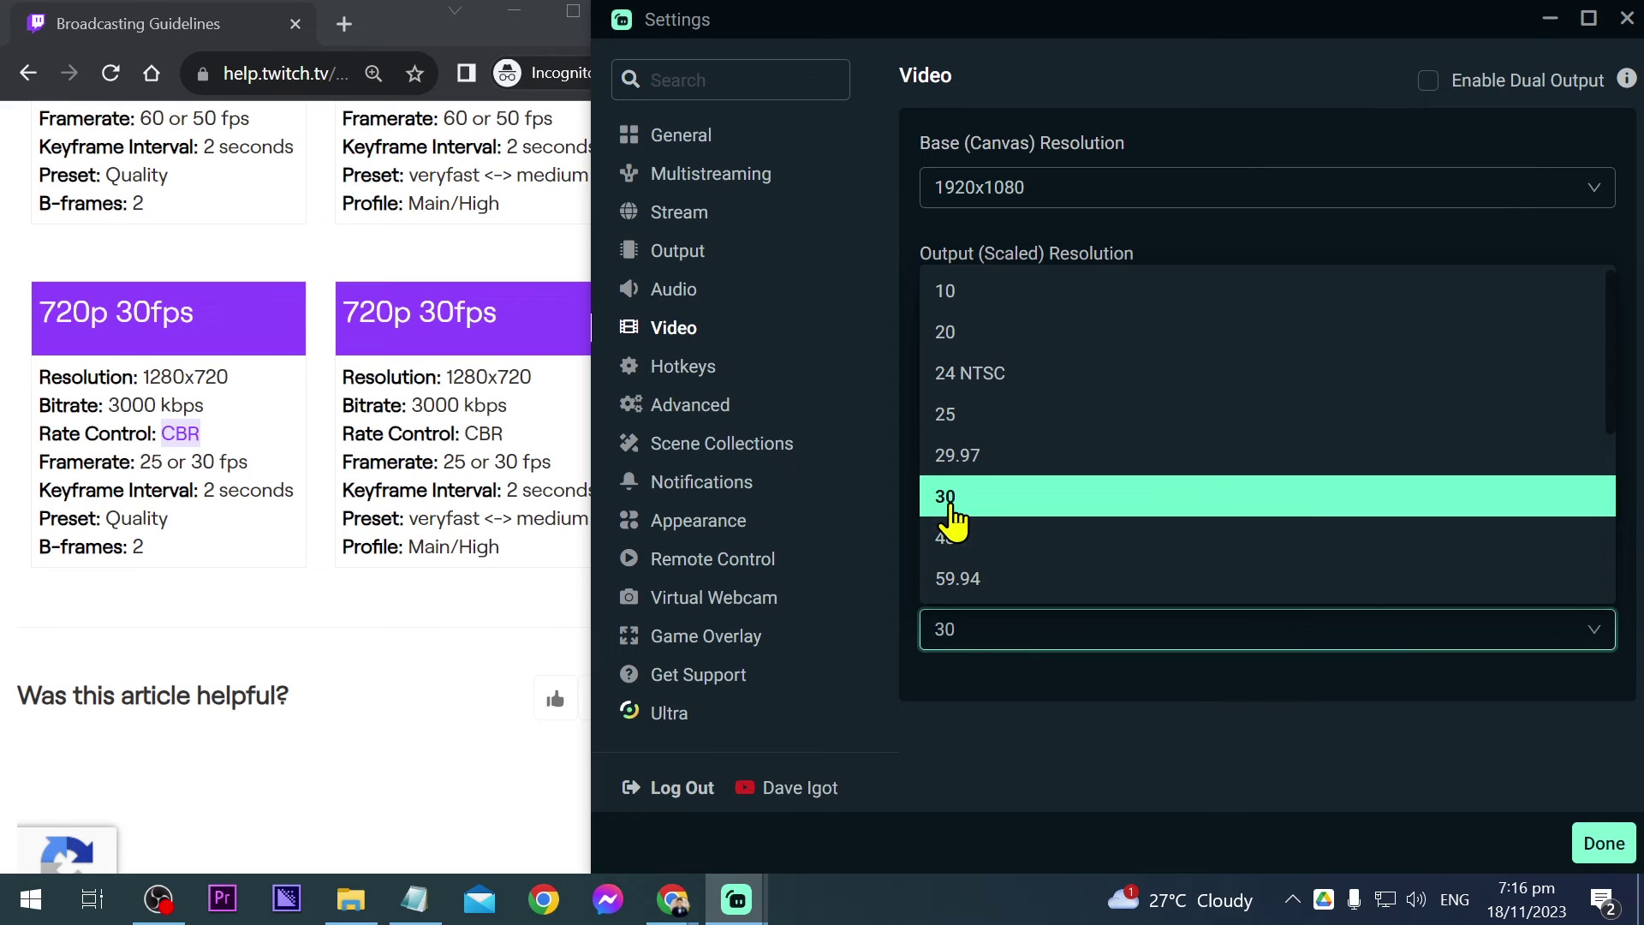
left_click(1010, 501)
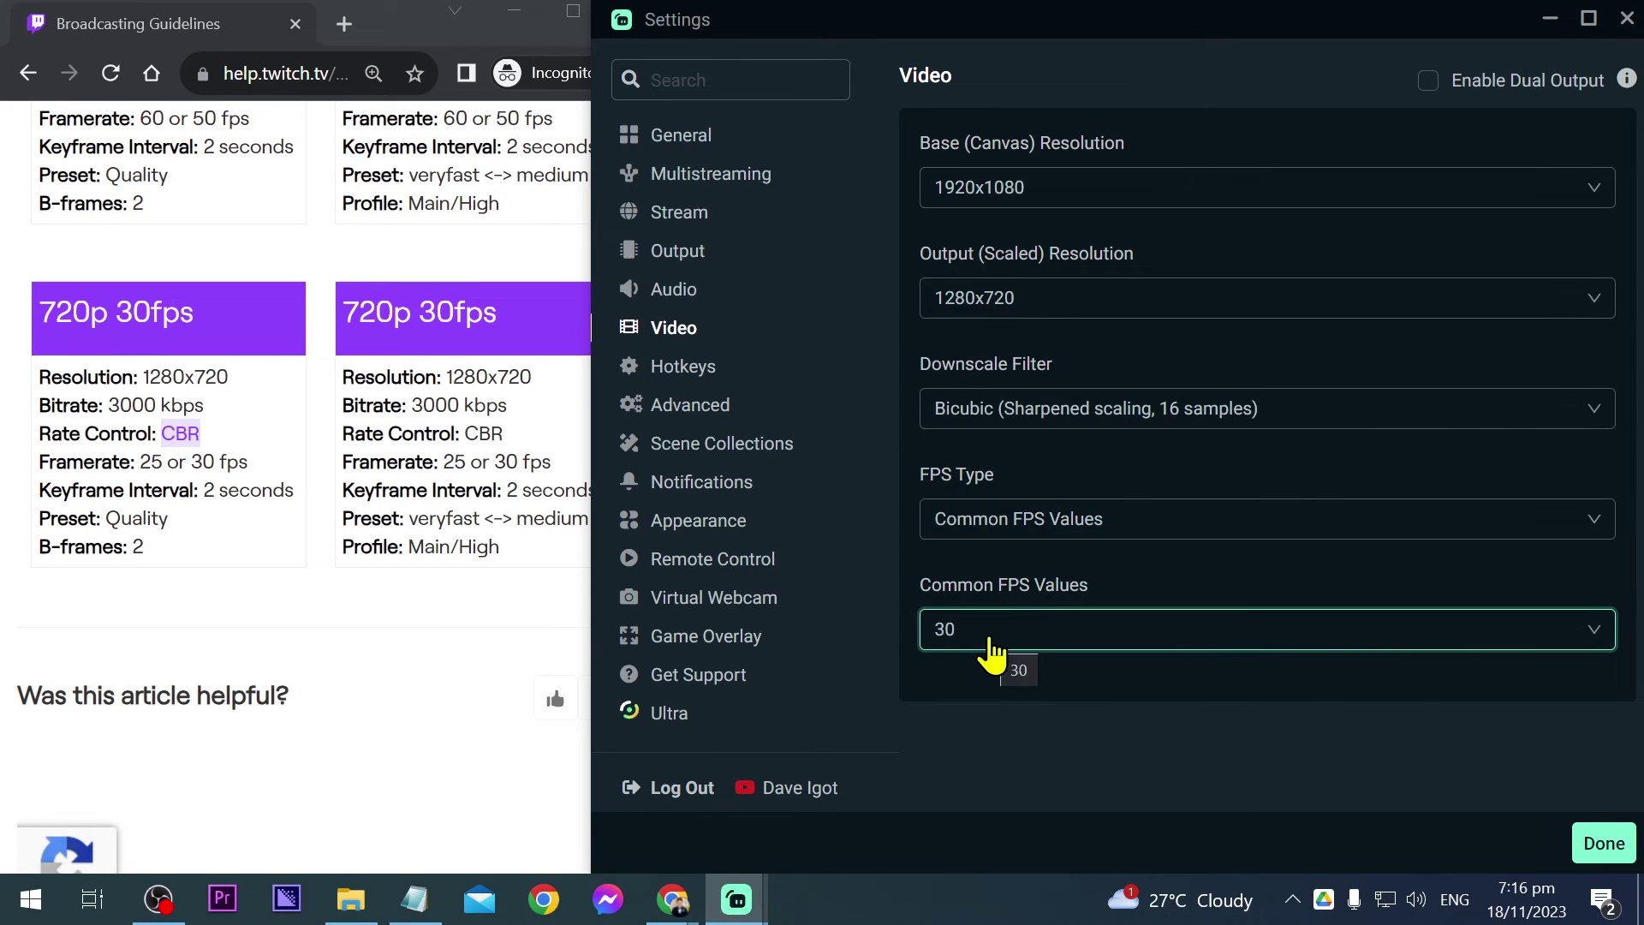
left_click(991, 641)
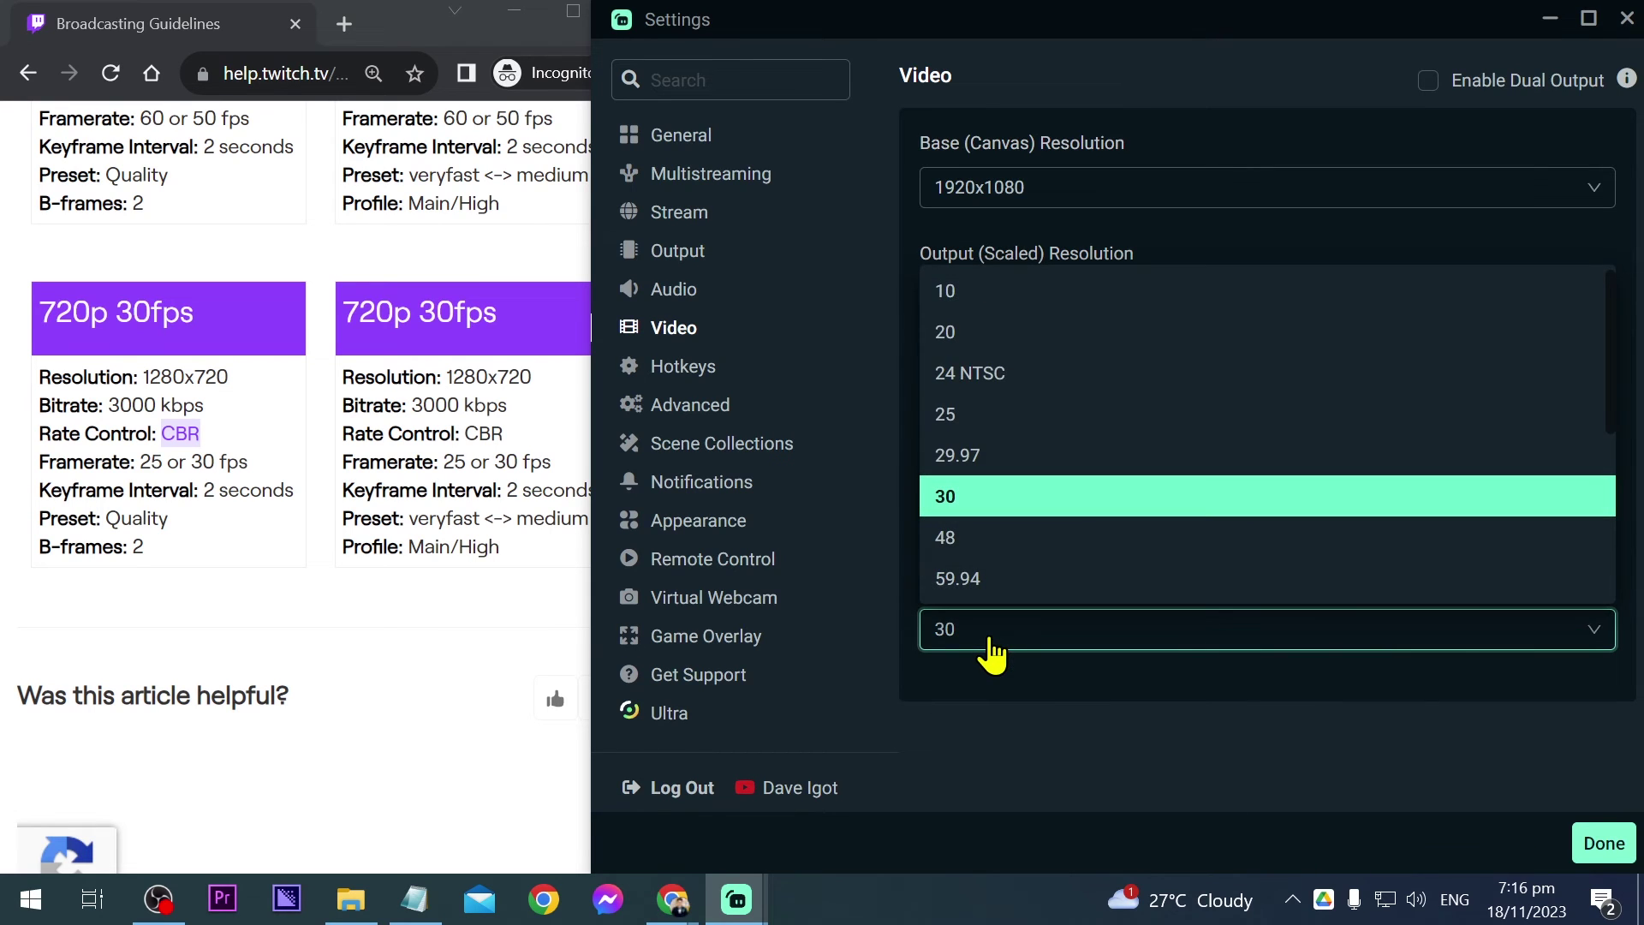
left_click(976, 417)
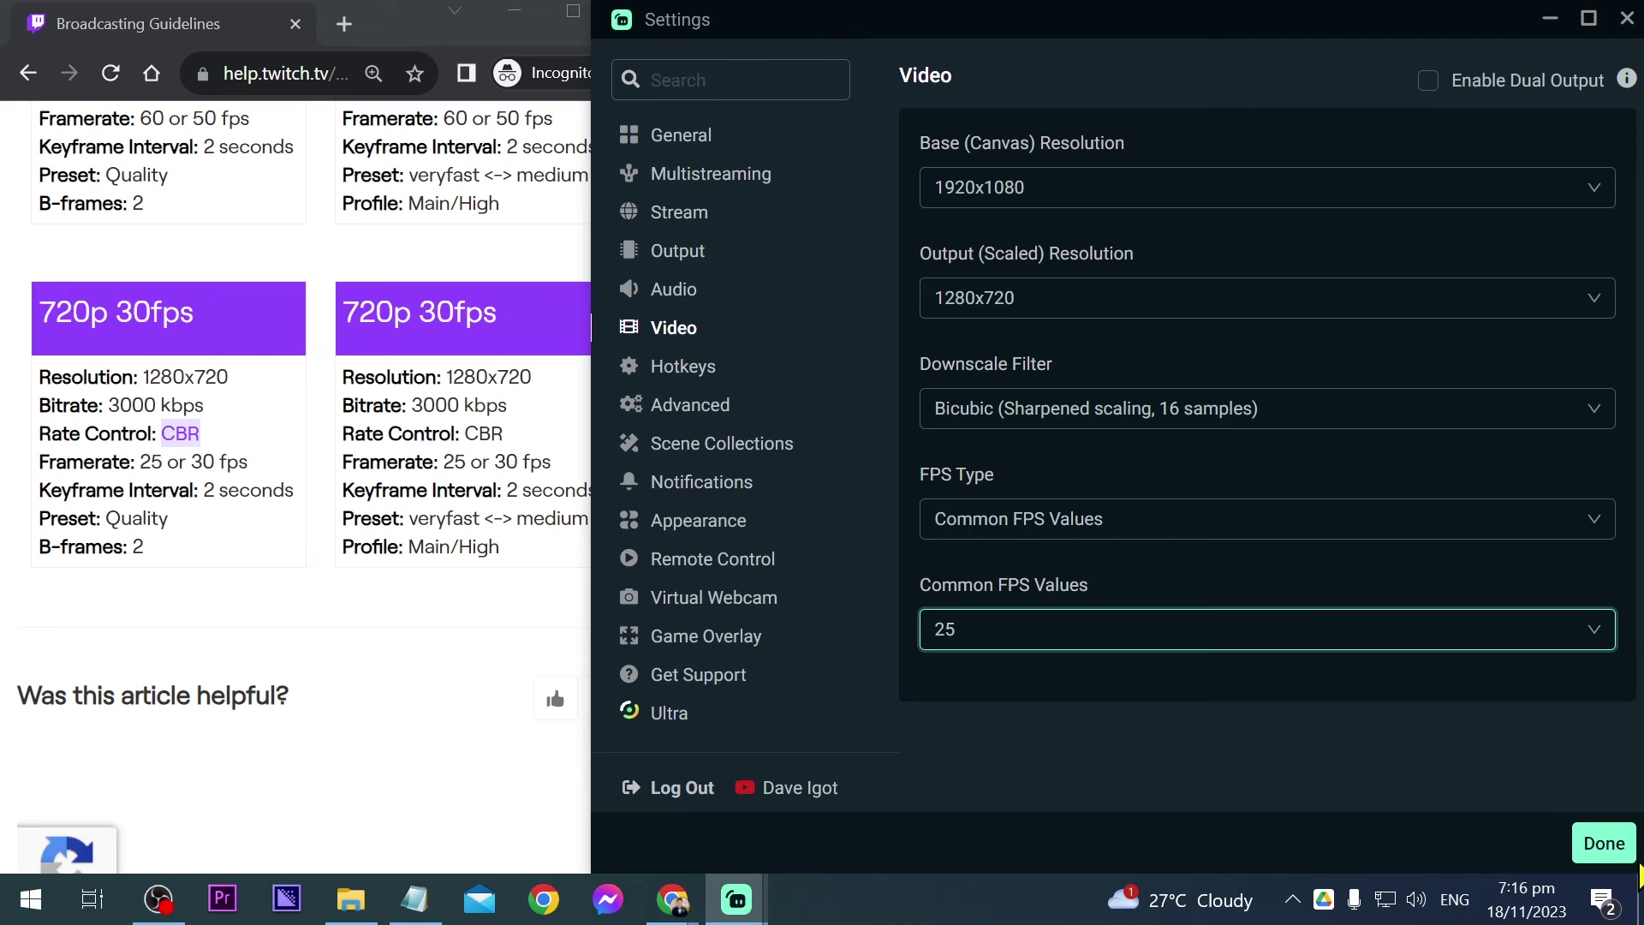
left_click(1604, 843)
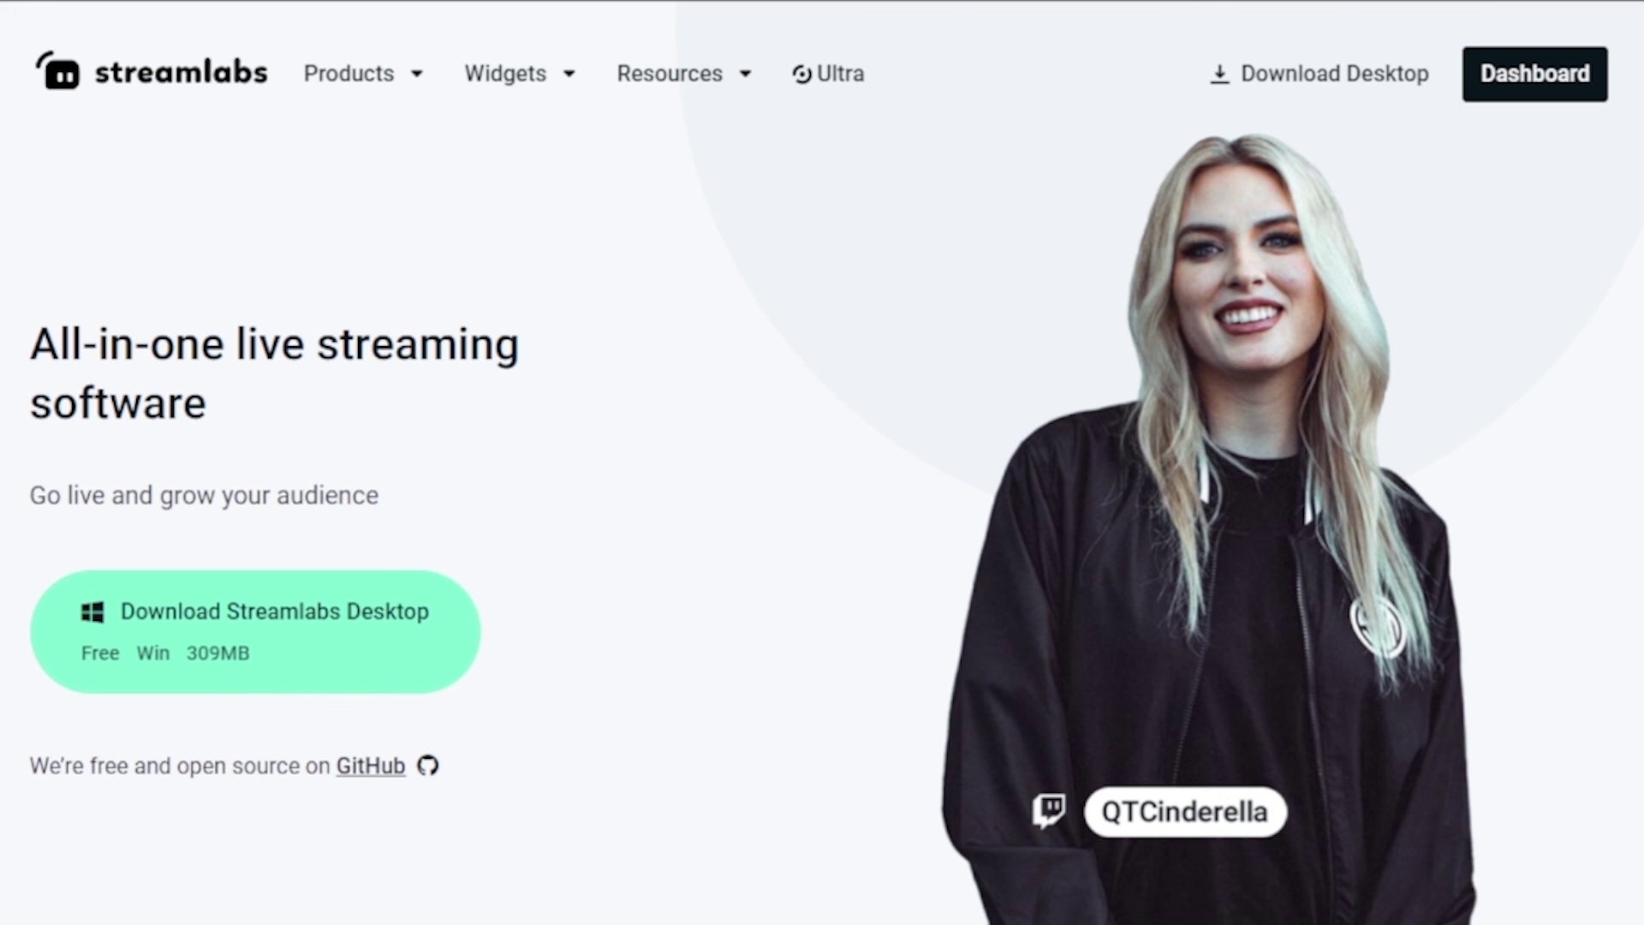
Step: Open Ultra on the Streamlabs website and look through the Streamlabs video editor's product page
left_click(826, 73)
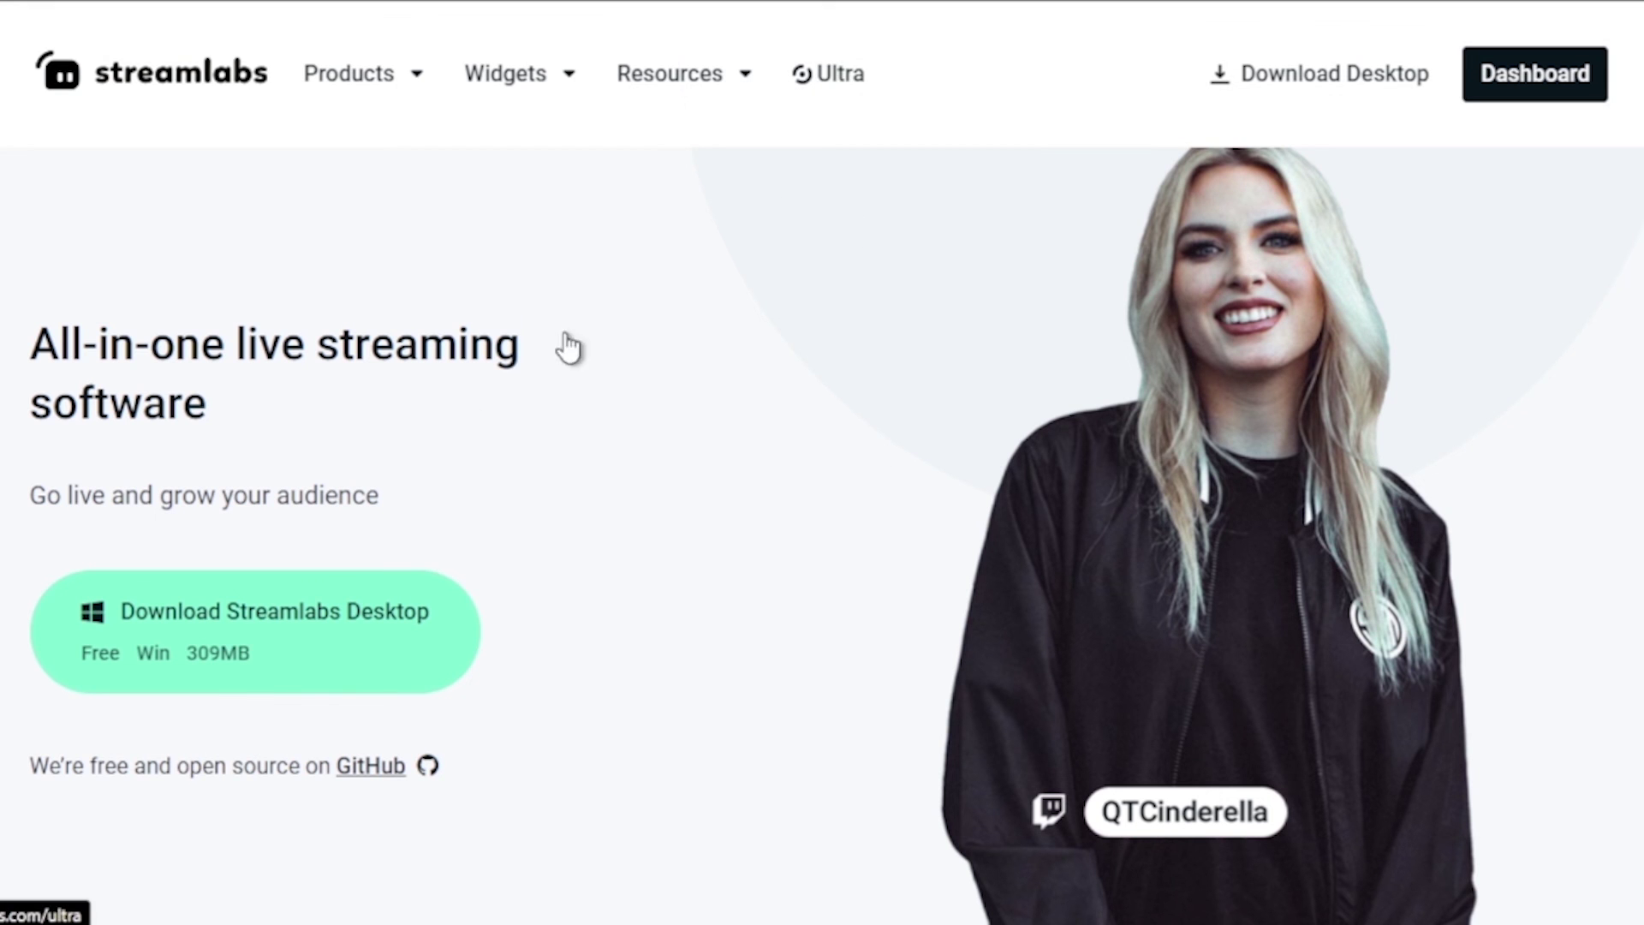
scroll(467, 484, "down", 10)
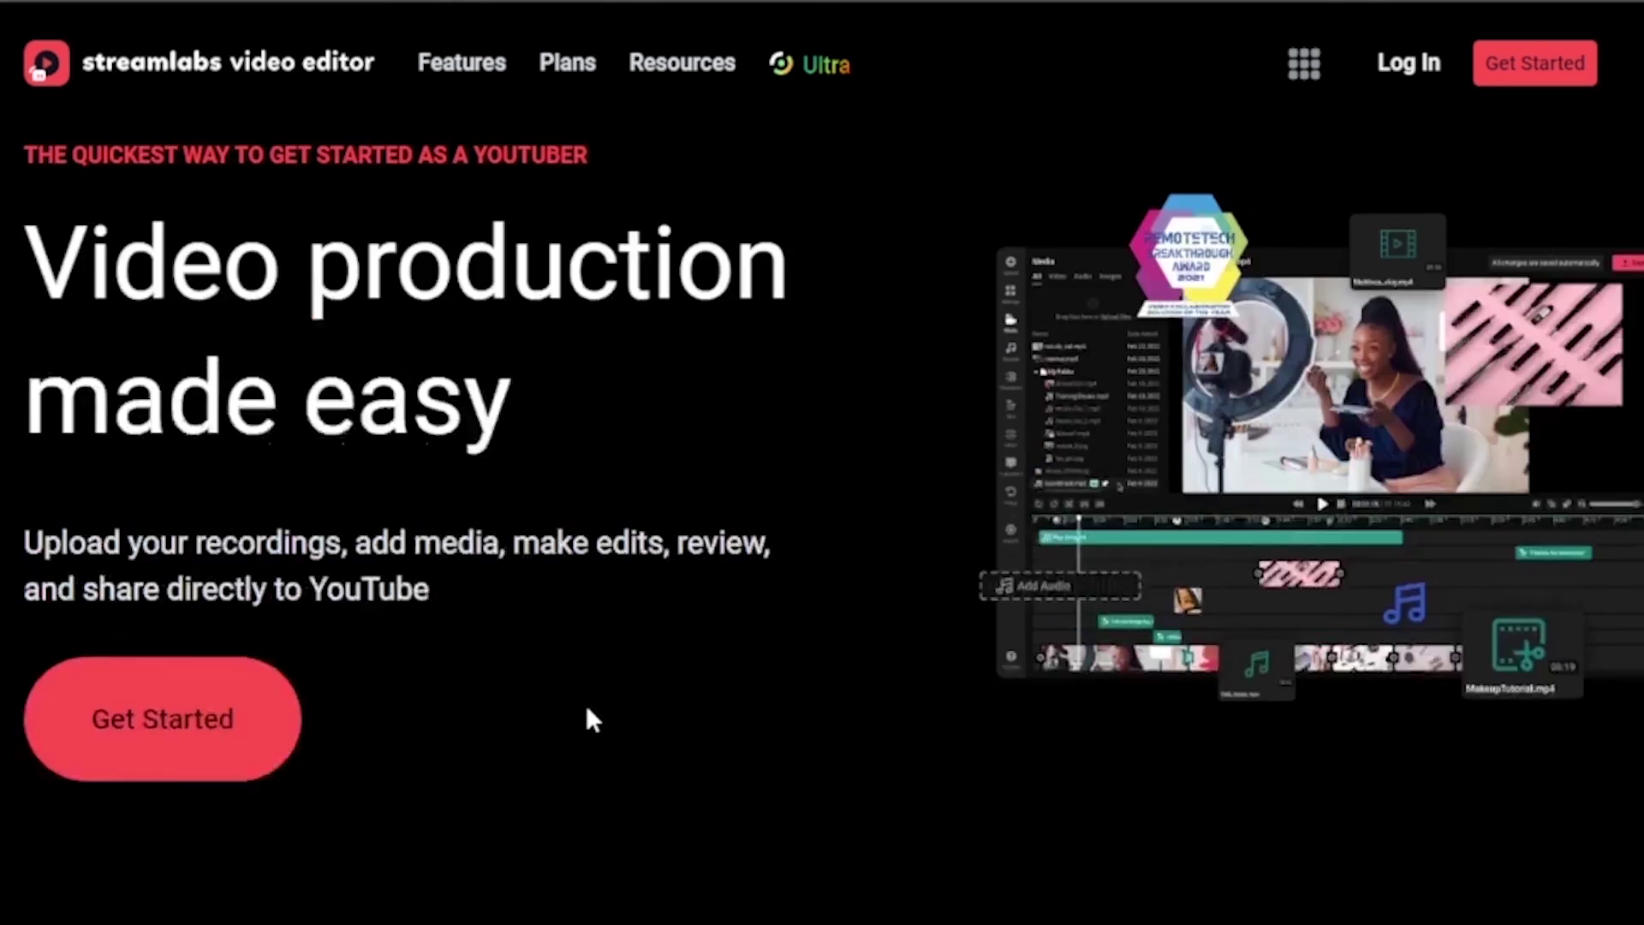
scroll(621, 701, "down", 15)
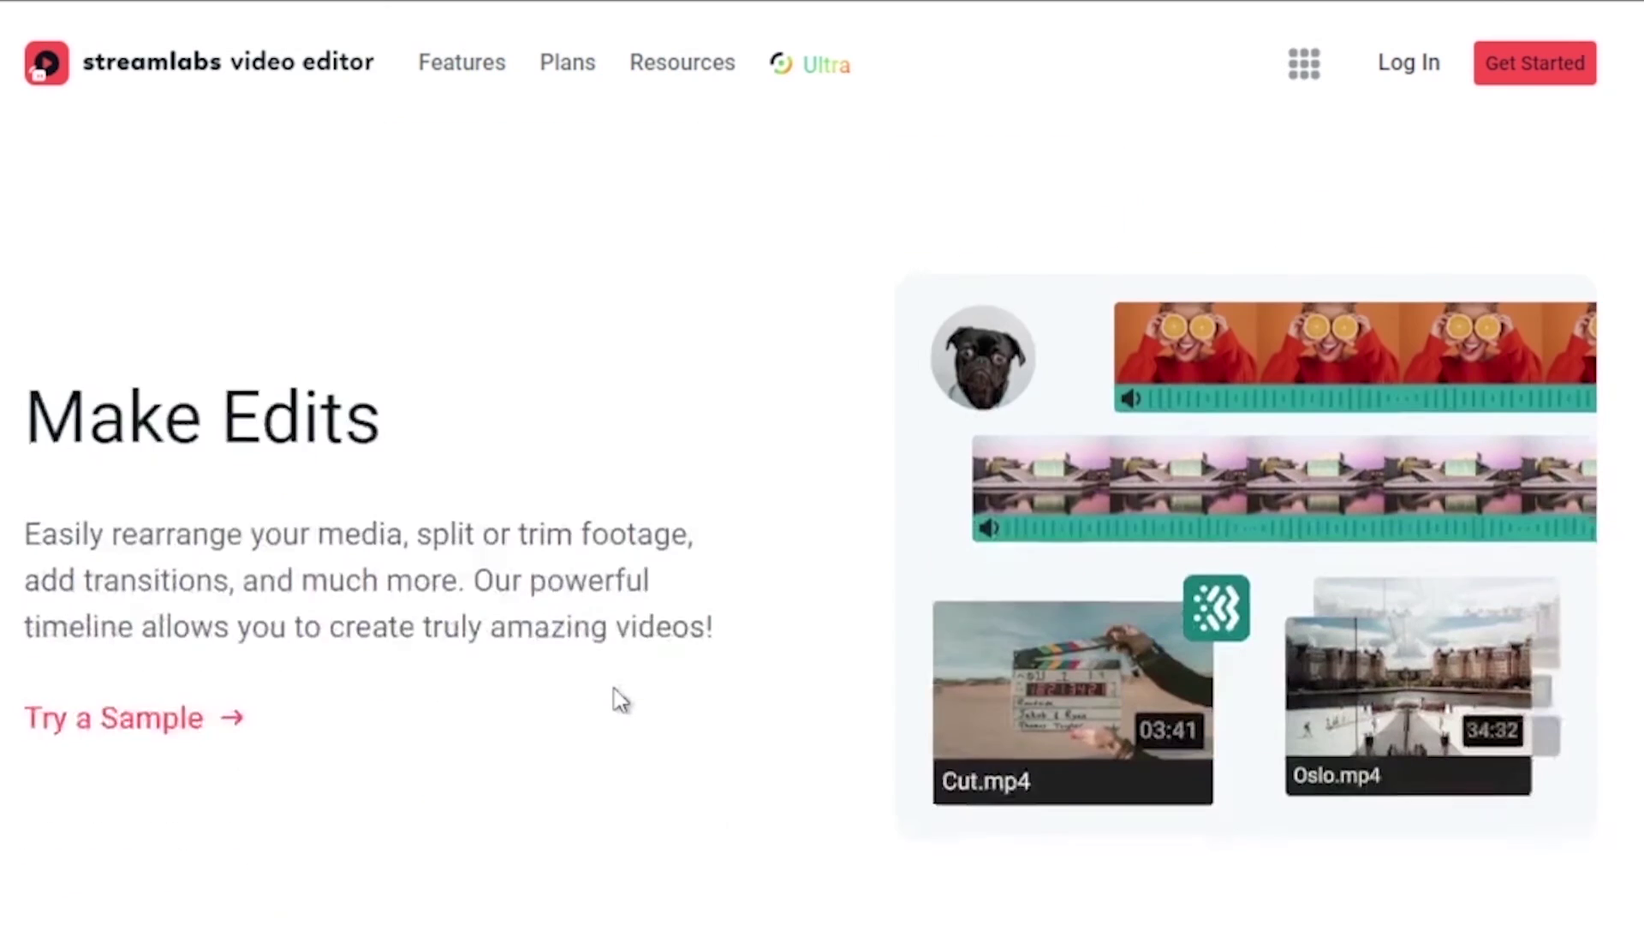
scroll(621, 700, "down", 4)
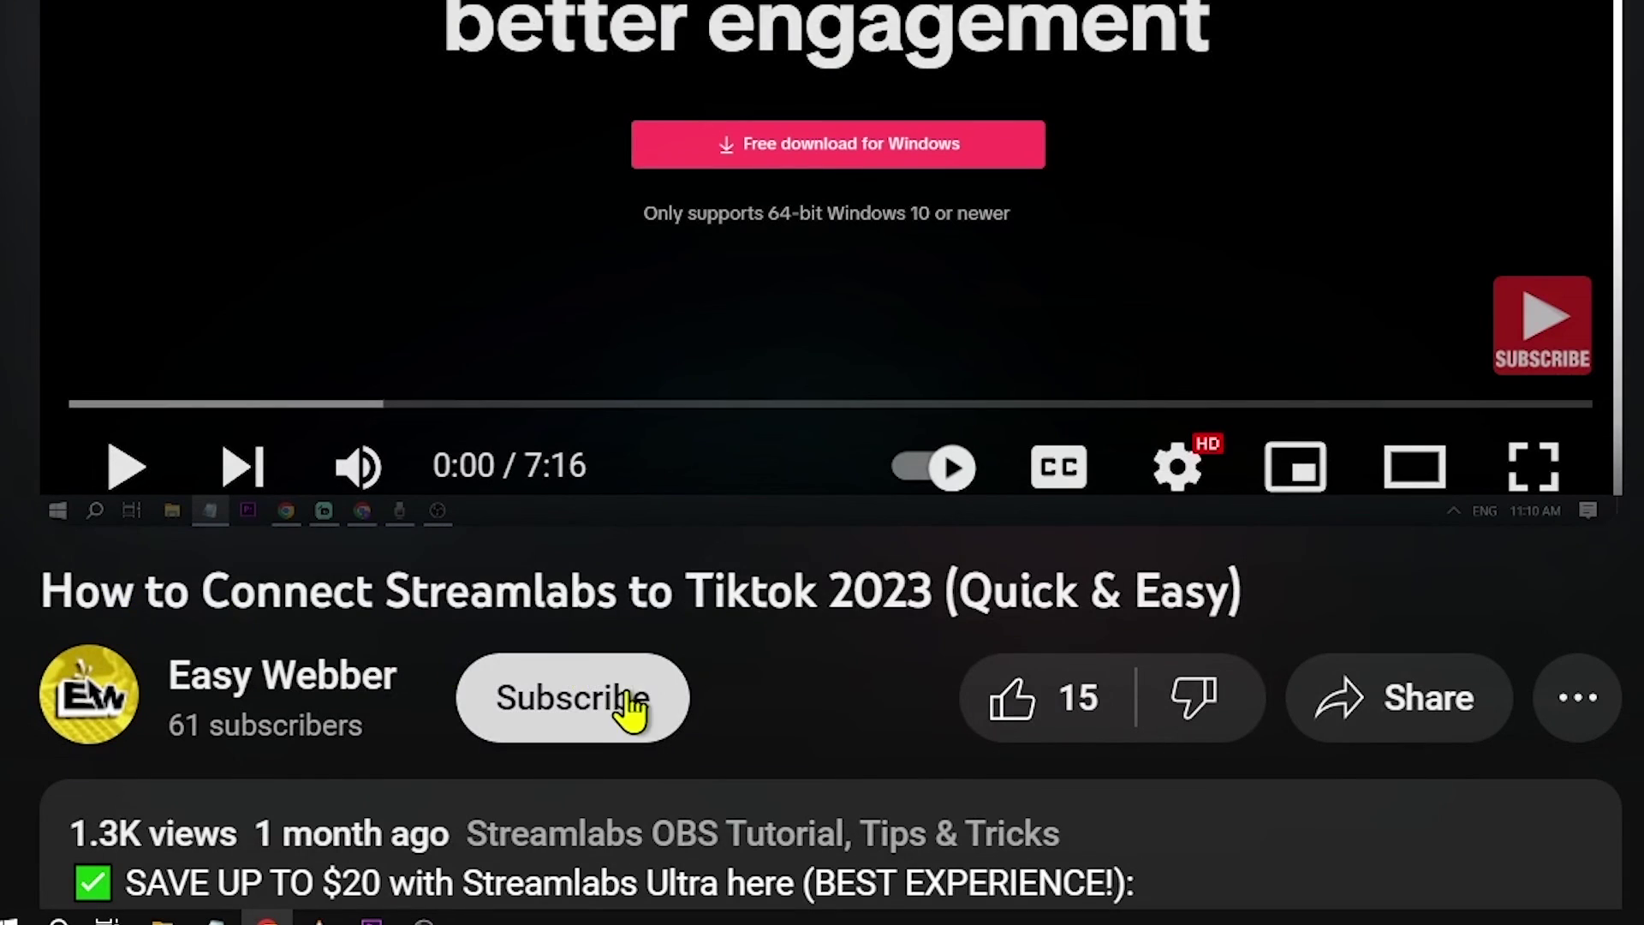
Step: On YouTube, subscribe to the channel of the Streamlabs-to-TikTok video with all notifications on, and like the video
left_click(625, 705)
left_click(686, 708)
left_click(694, 330)
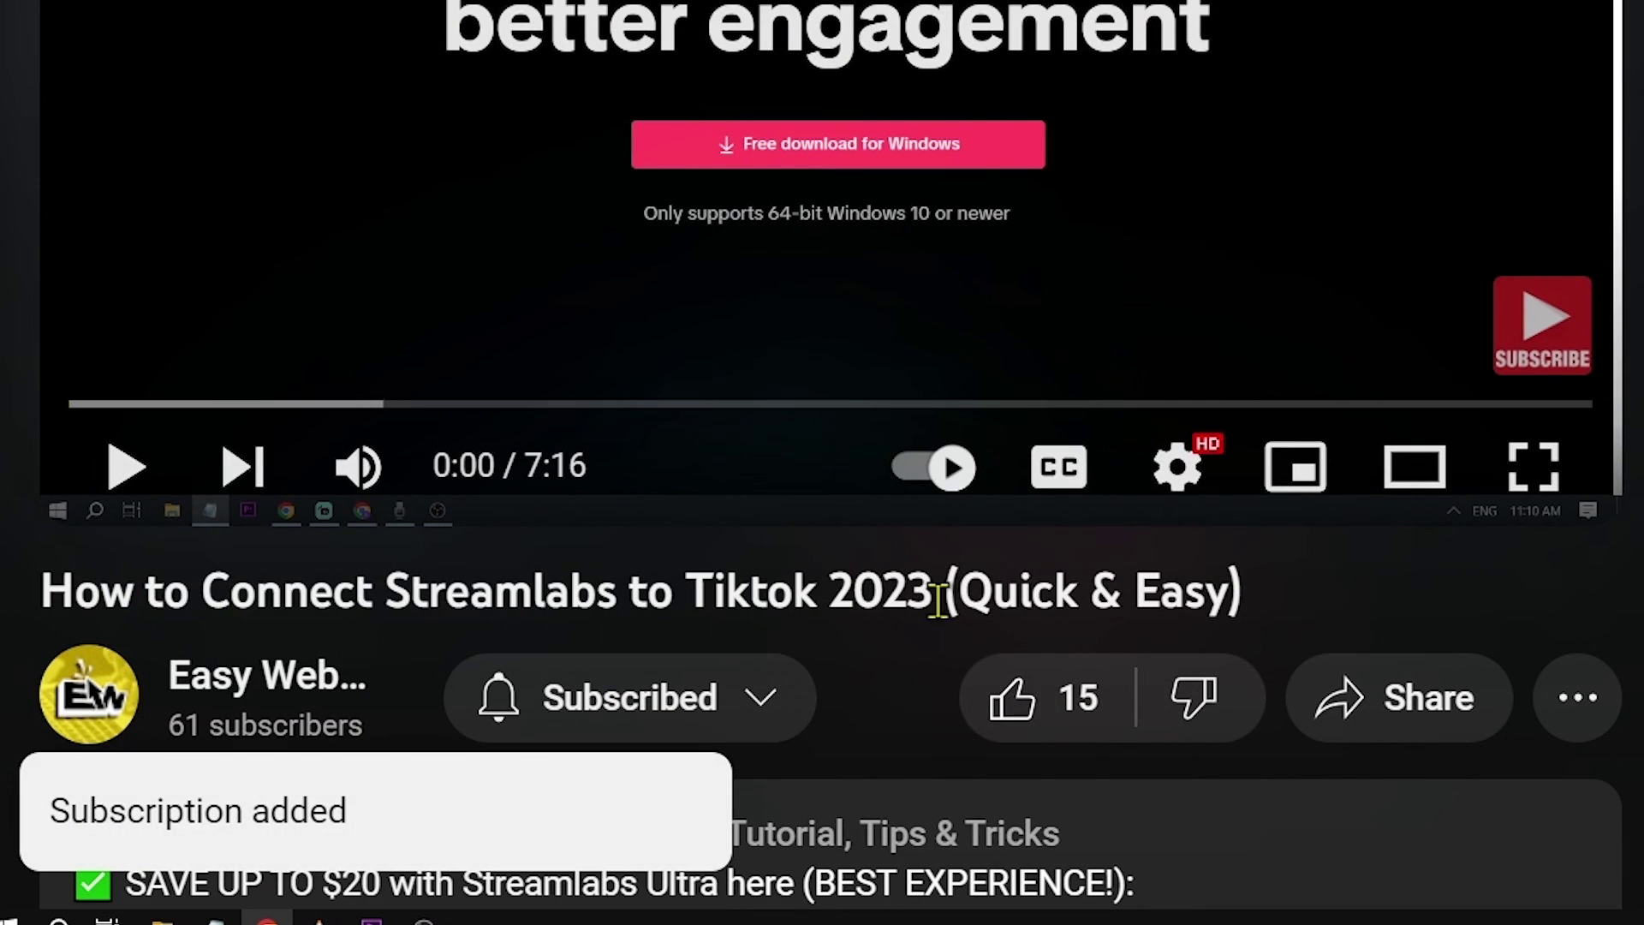
left_click(1086, 724)
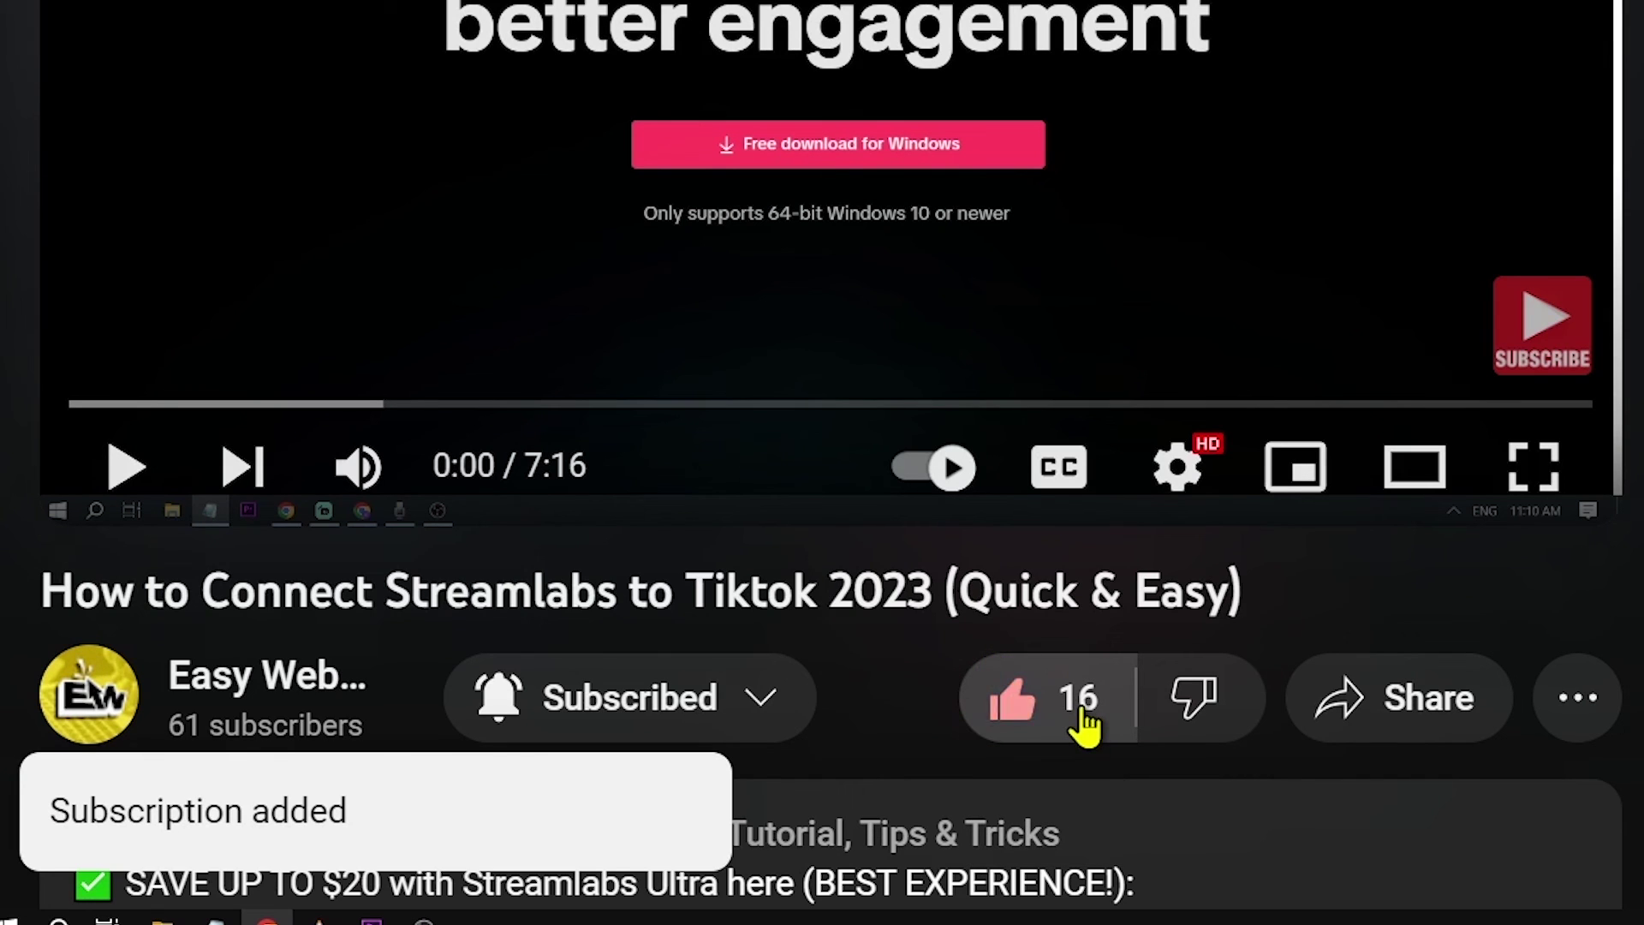